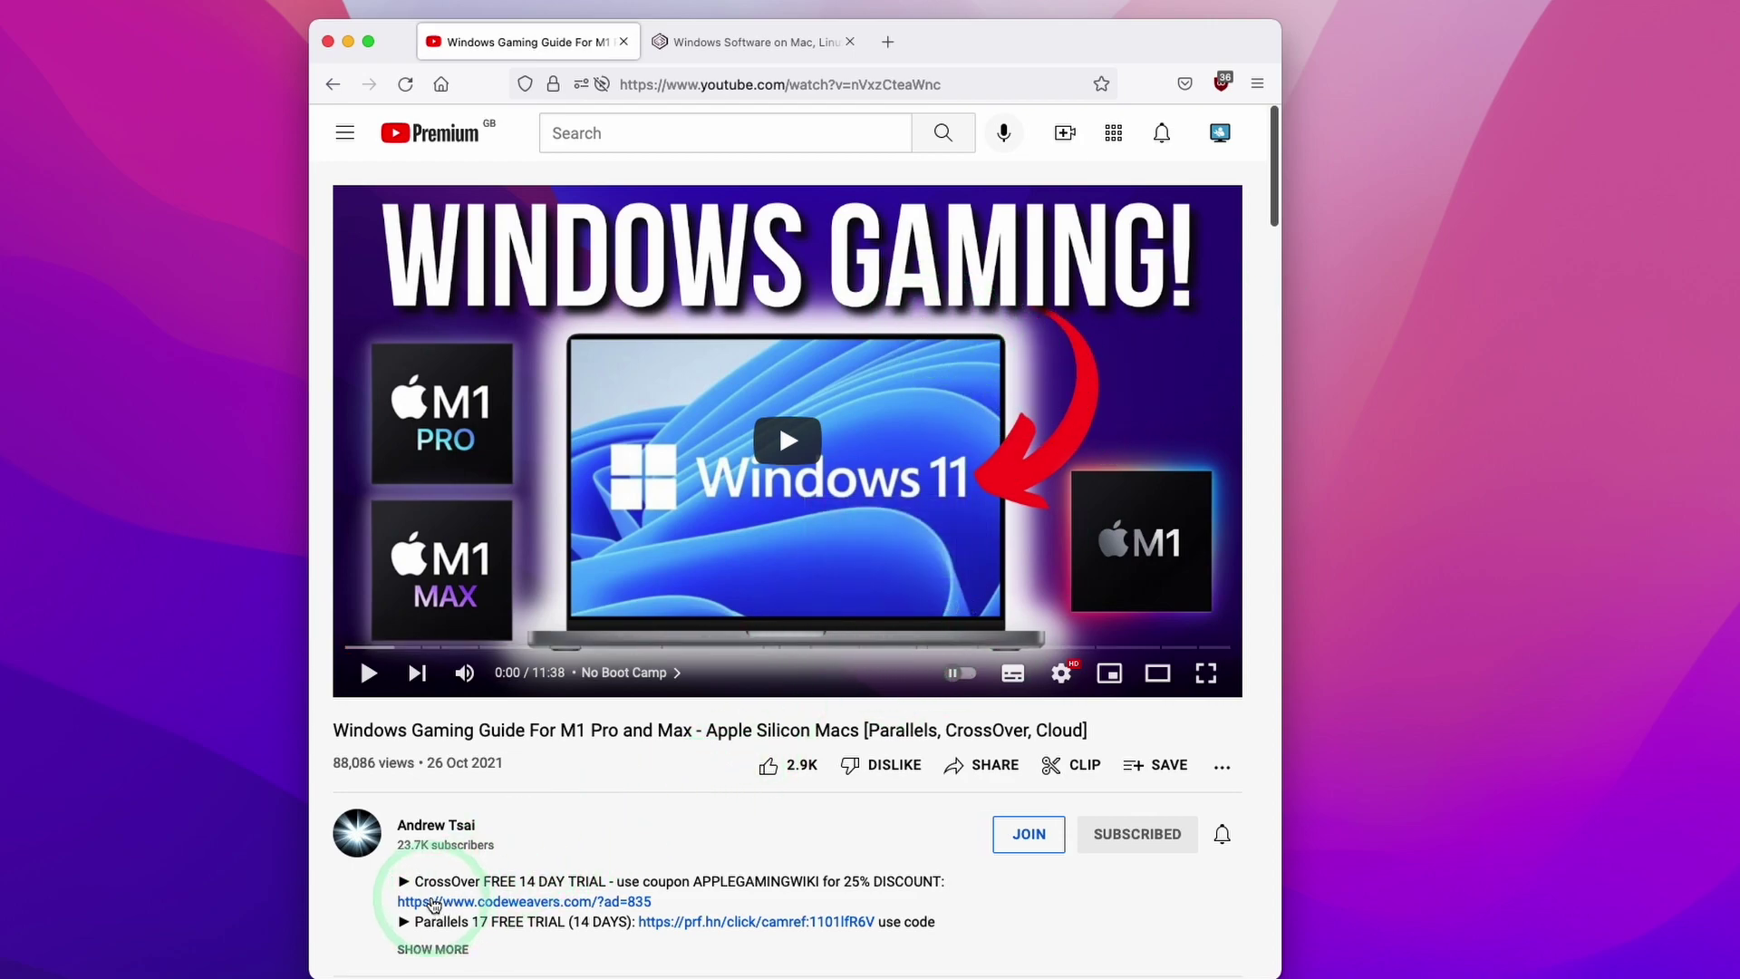
# - Go from the CodeWeavers home page to the CrossOver pricing page
pyautogui.moveTo(409, 881); pyautogui.dragTo(666, 903)
pyautogui.click(667, 903)
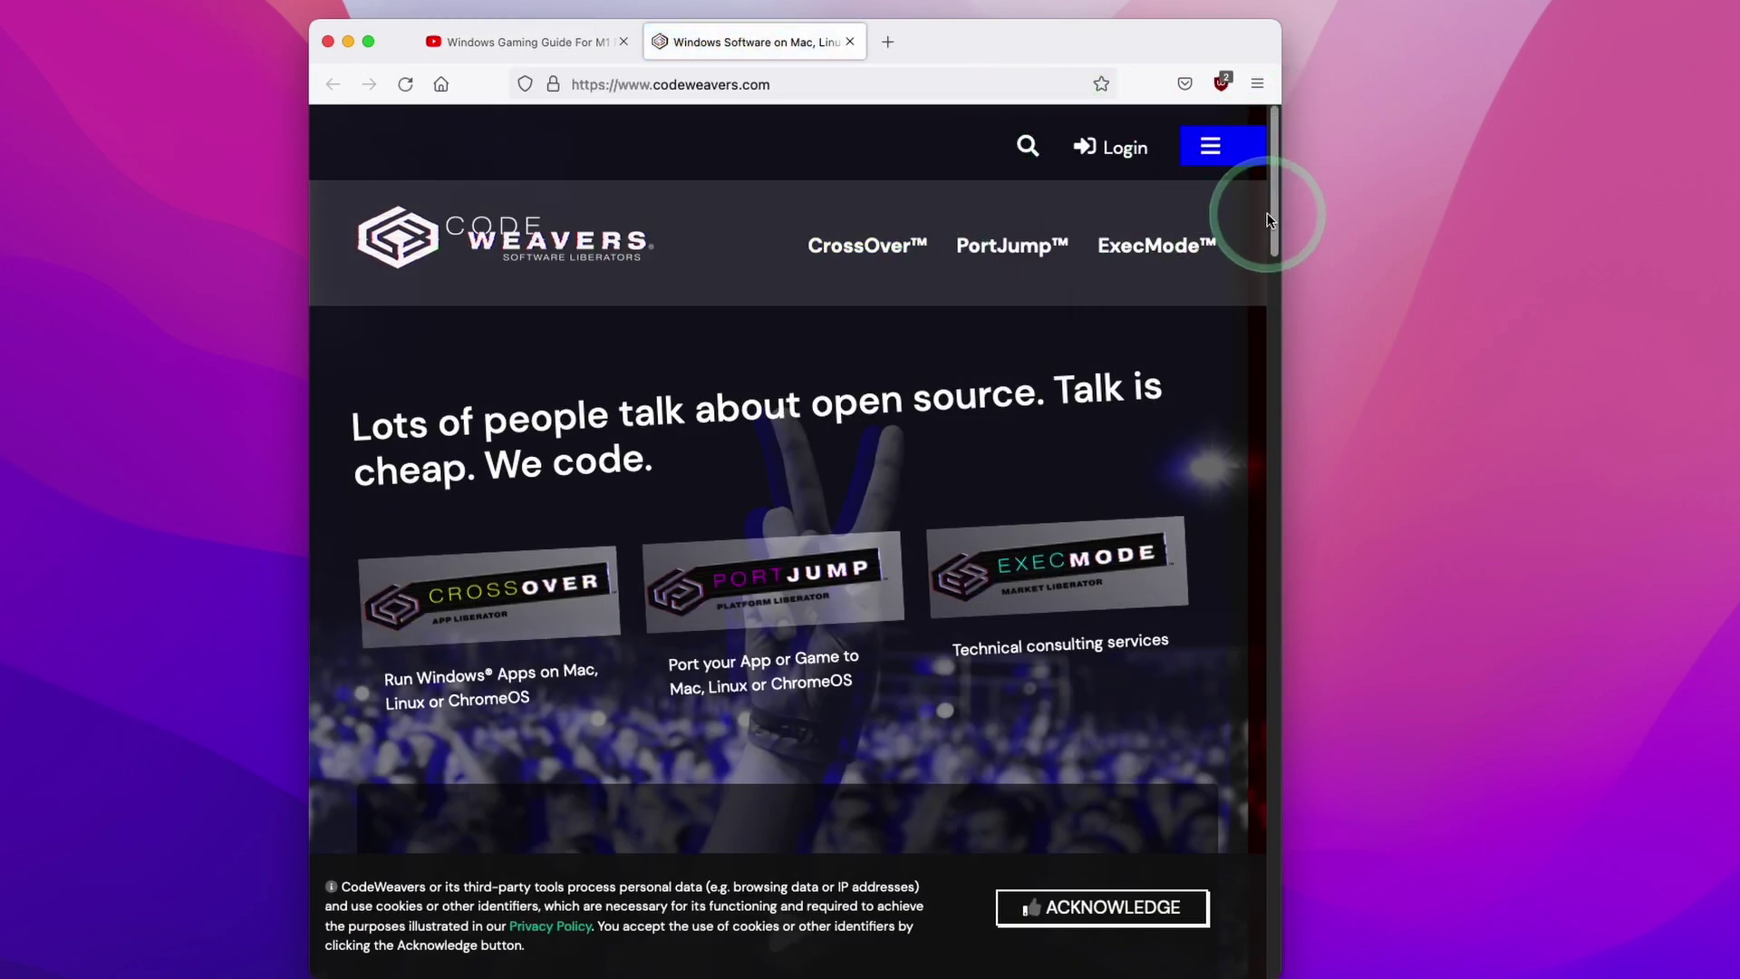
pyautogui.moveTo(1272, 170); pyautogui.dragTo(1276, 346)
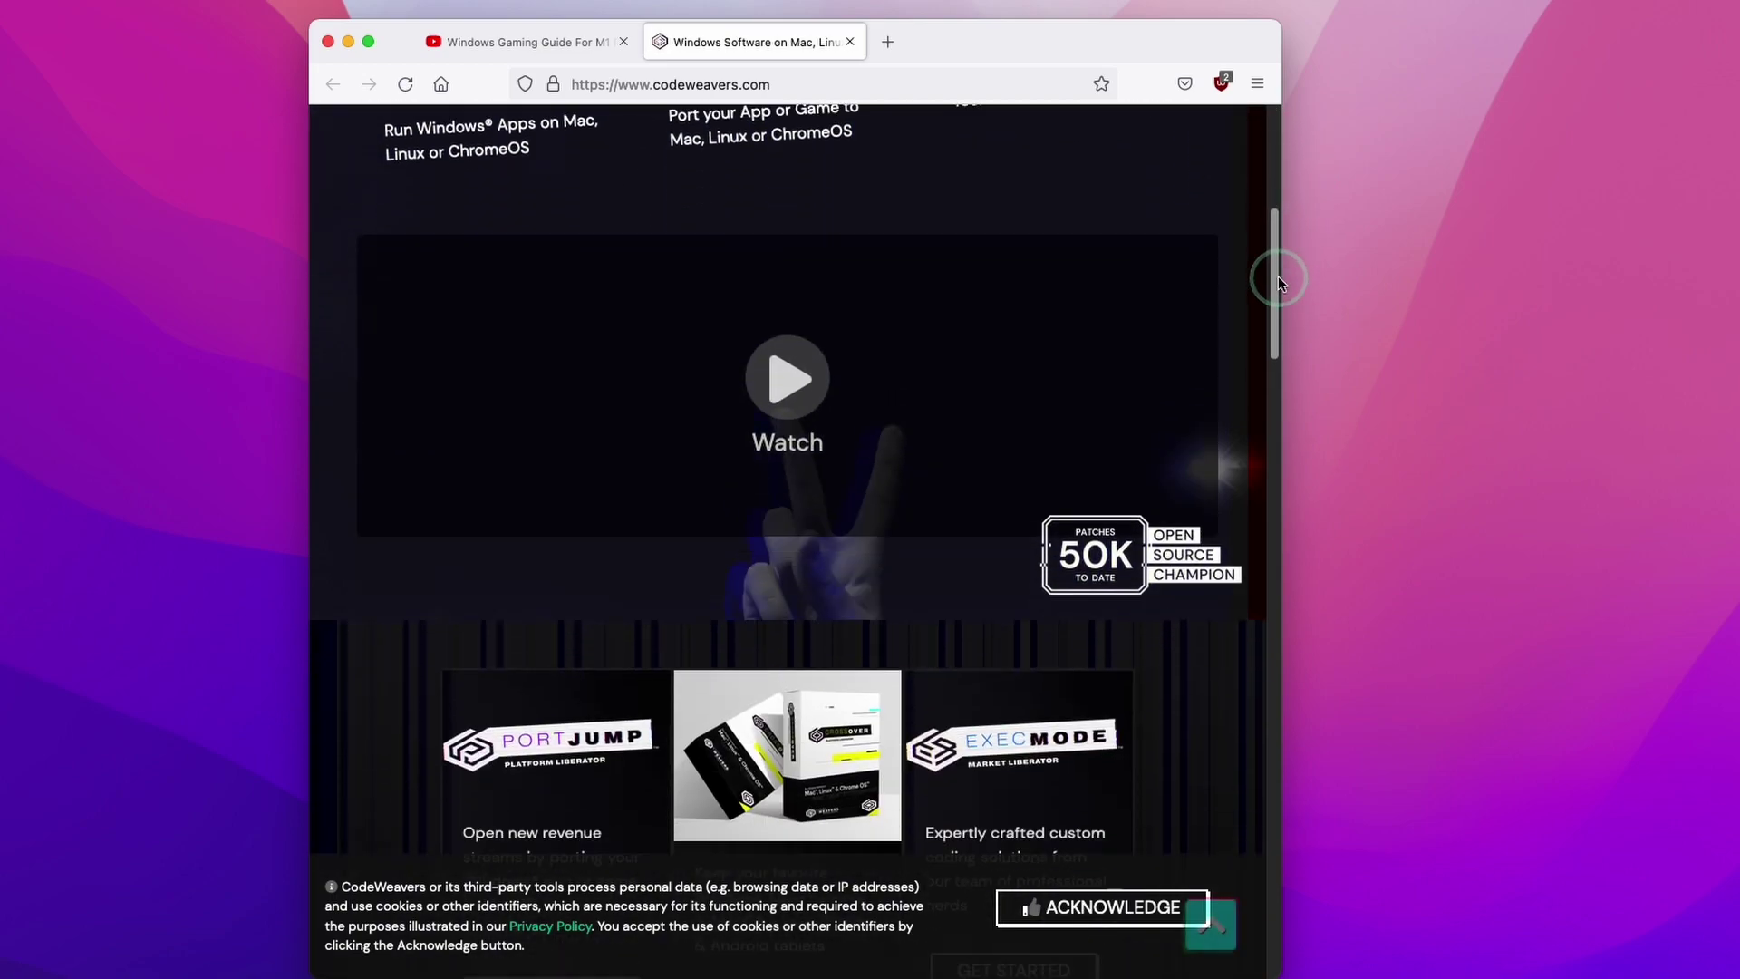
pyautogui.click(786, 648)
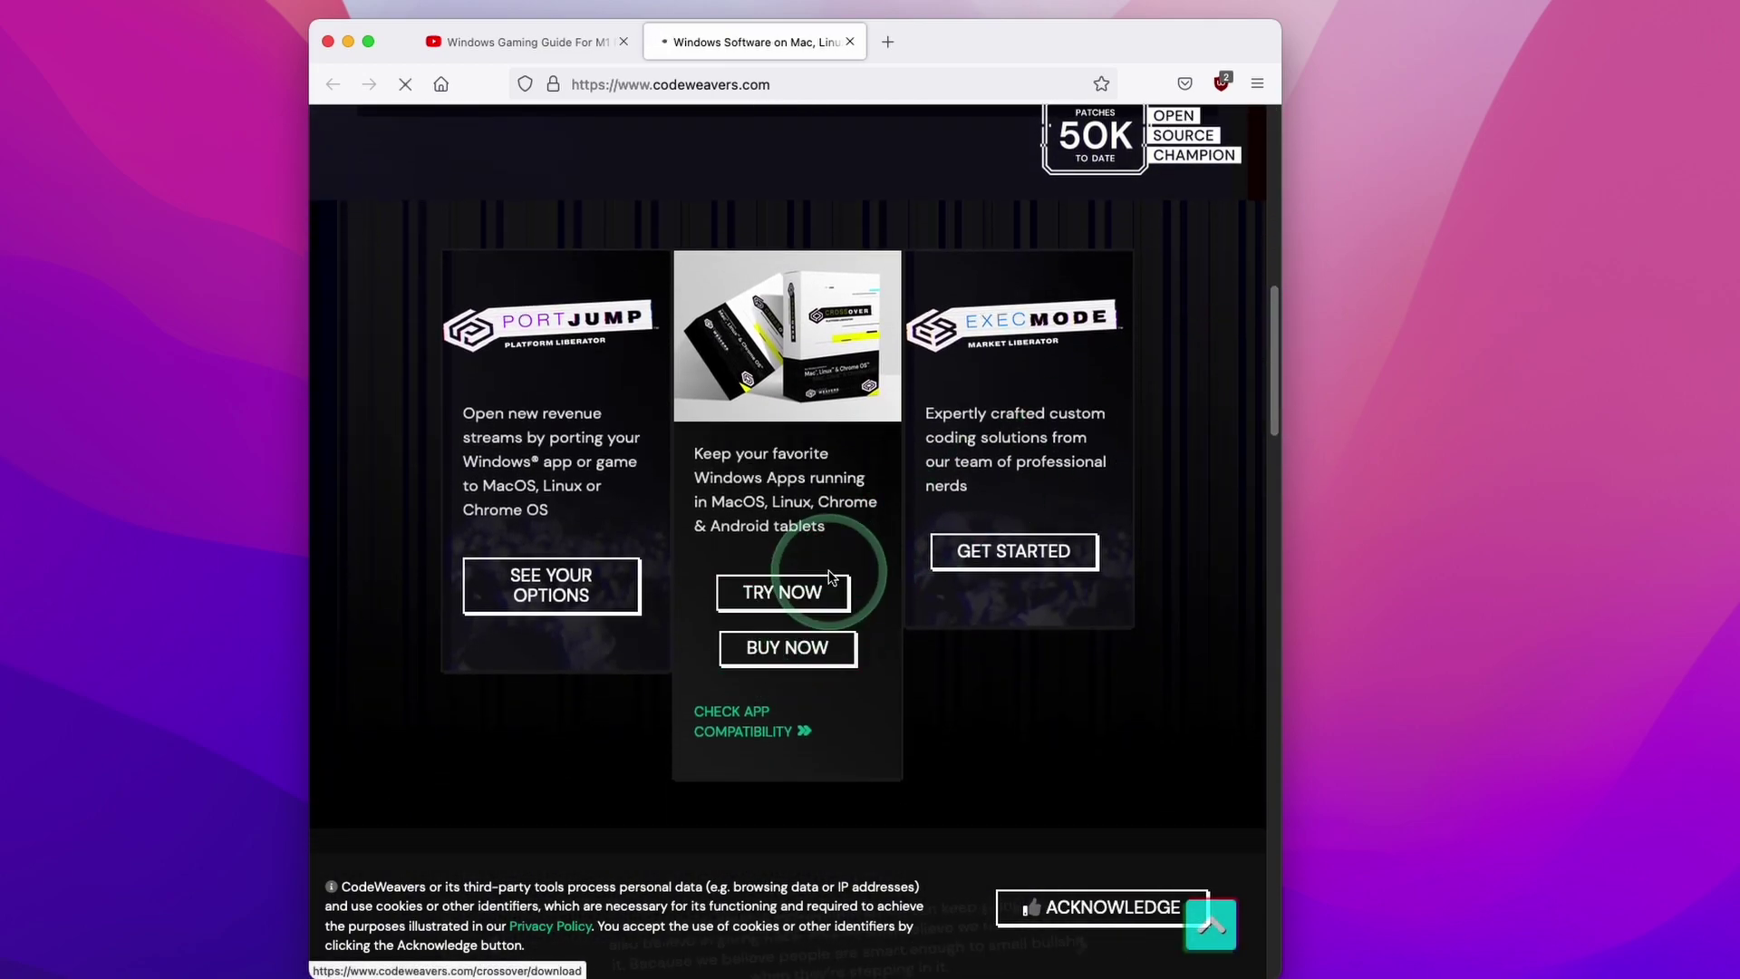
pyautogui.moveTo(720, 277); pyautogui.dragTo(863, 280)
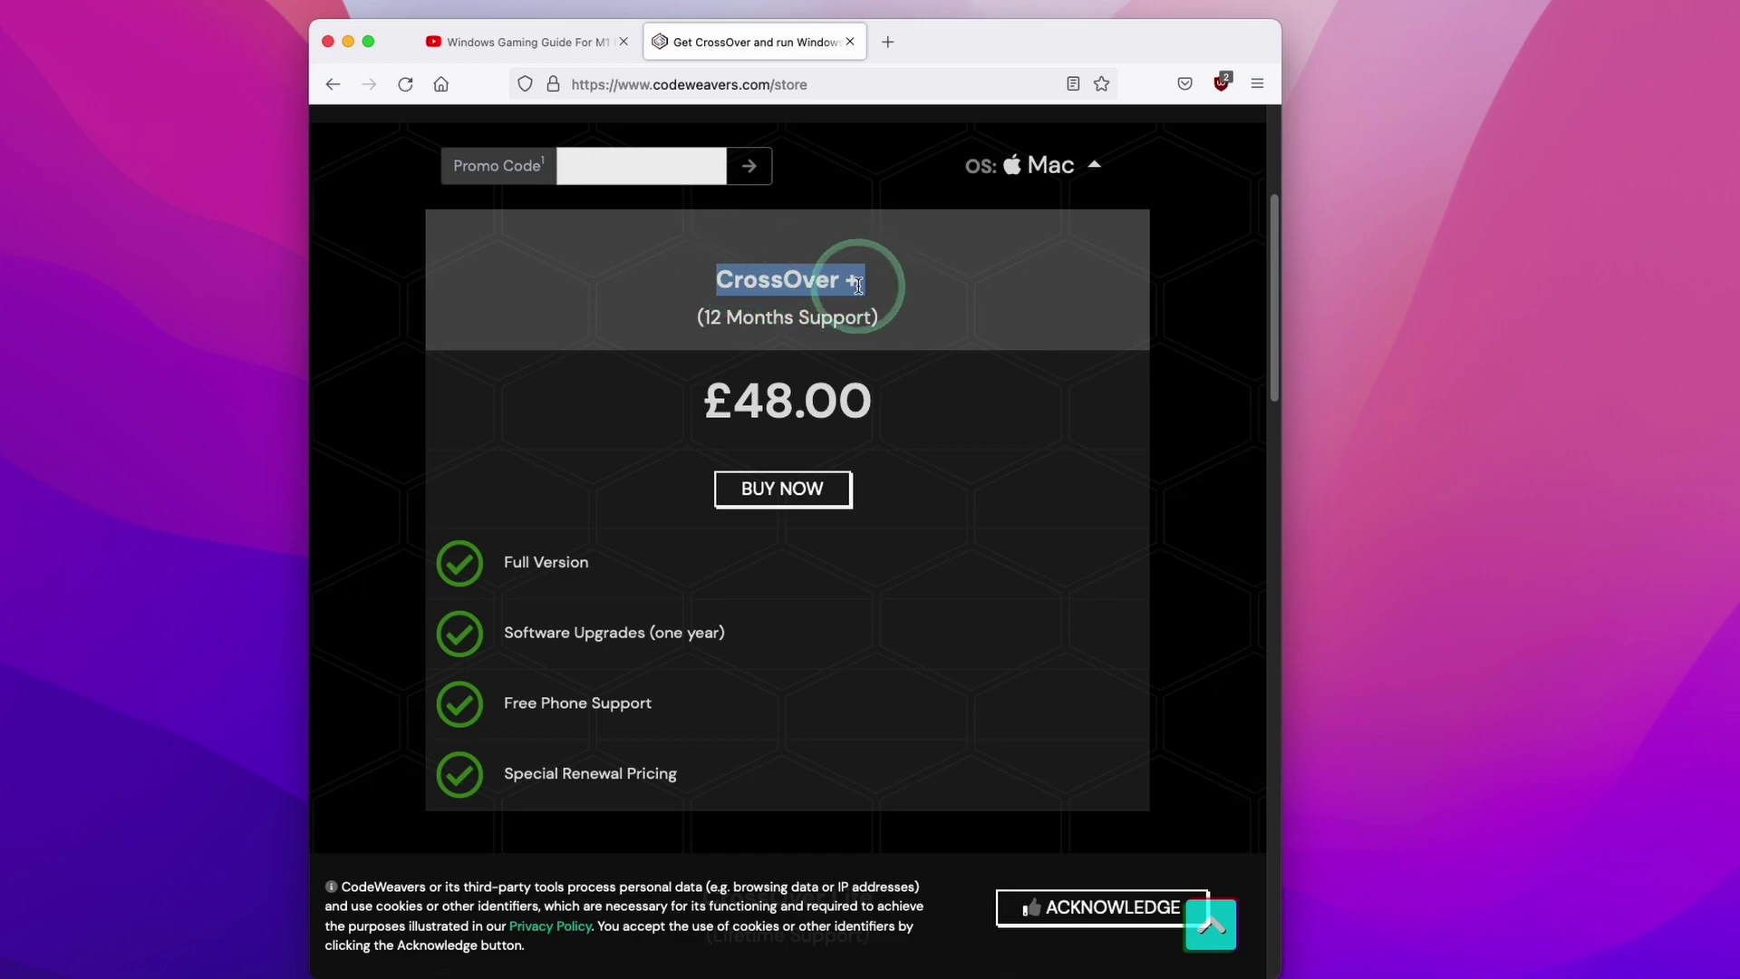
pyautogui.click(829, 291)
# - Apply promo code APPLEGAMINGWIKI, confirm CrossOver+ drops to £36.00, and return home
pyautogui.click(649, 164)
pyautogui.write('A')
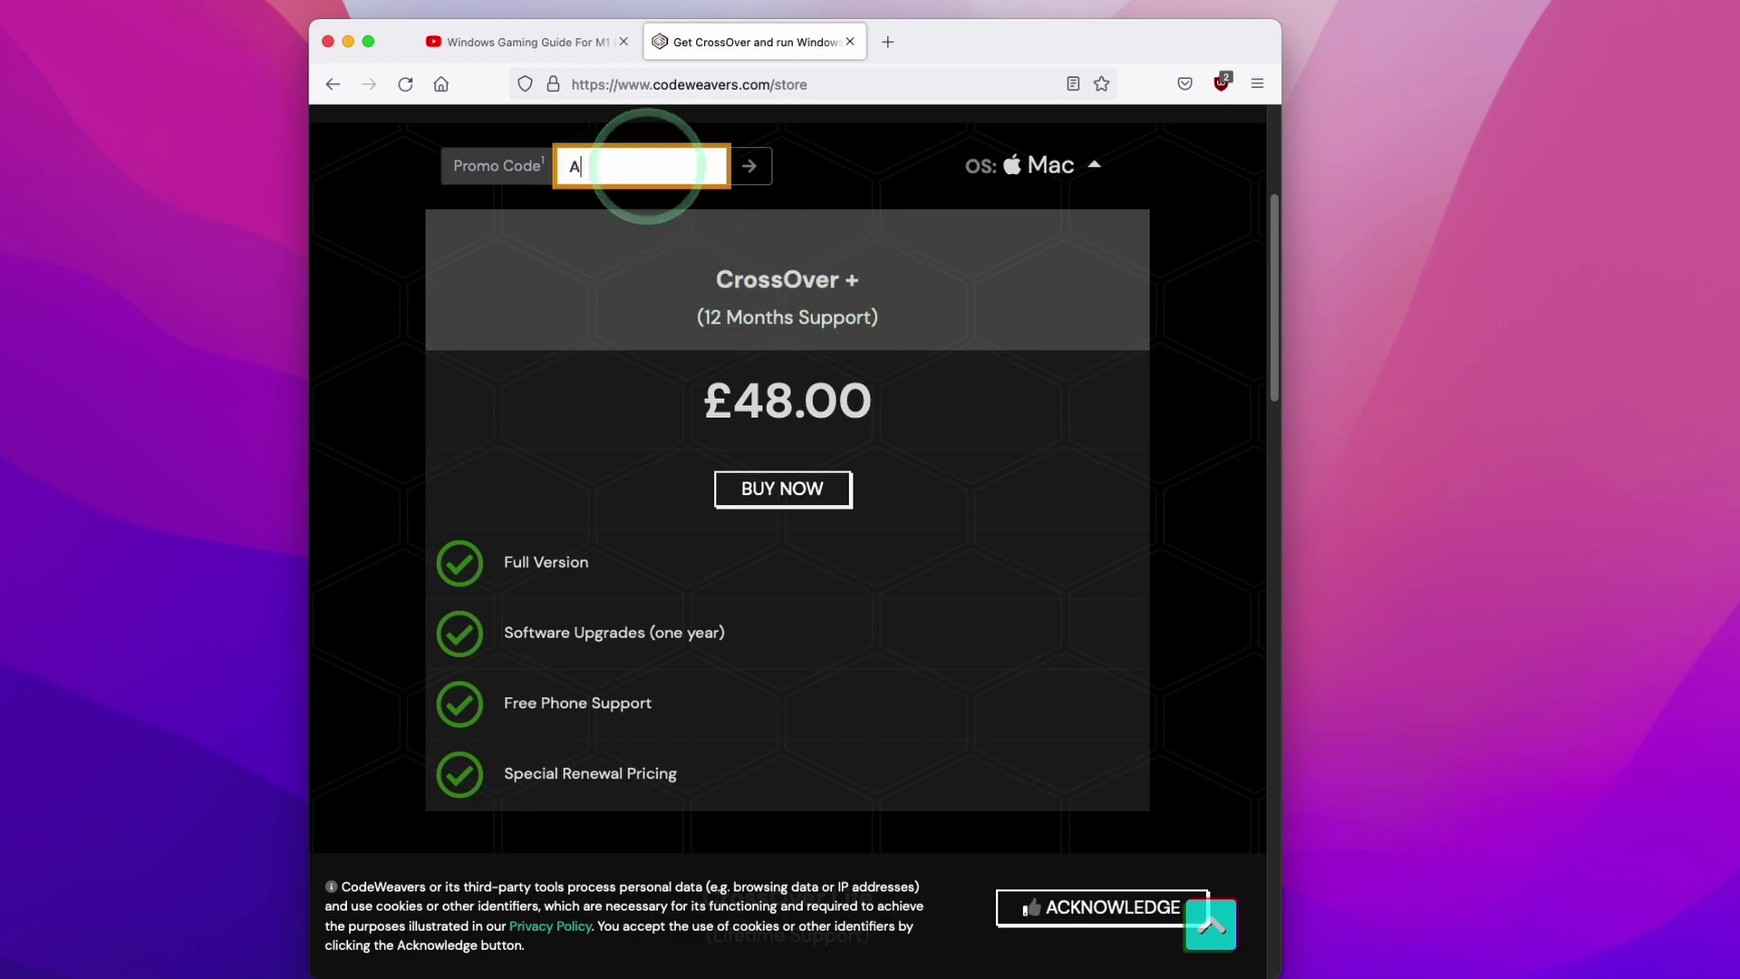
pyautogui.write('PPLEGAMINGWIKI')
pyautogui.press('Return')
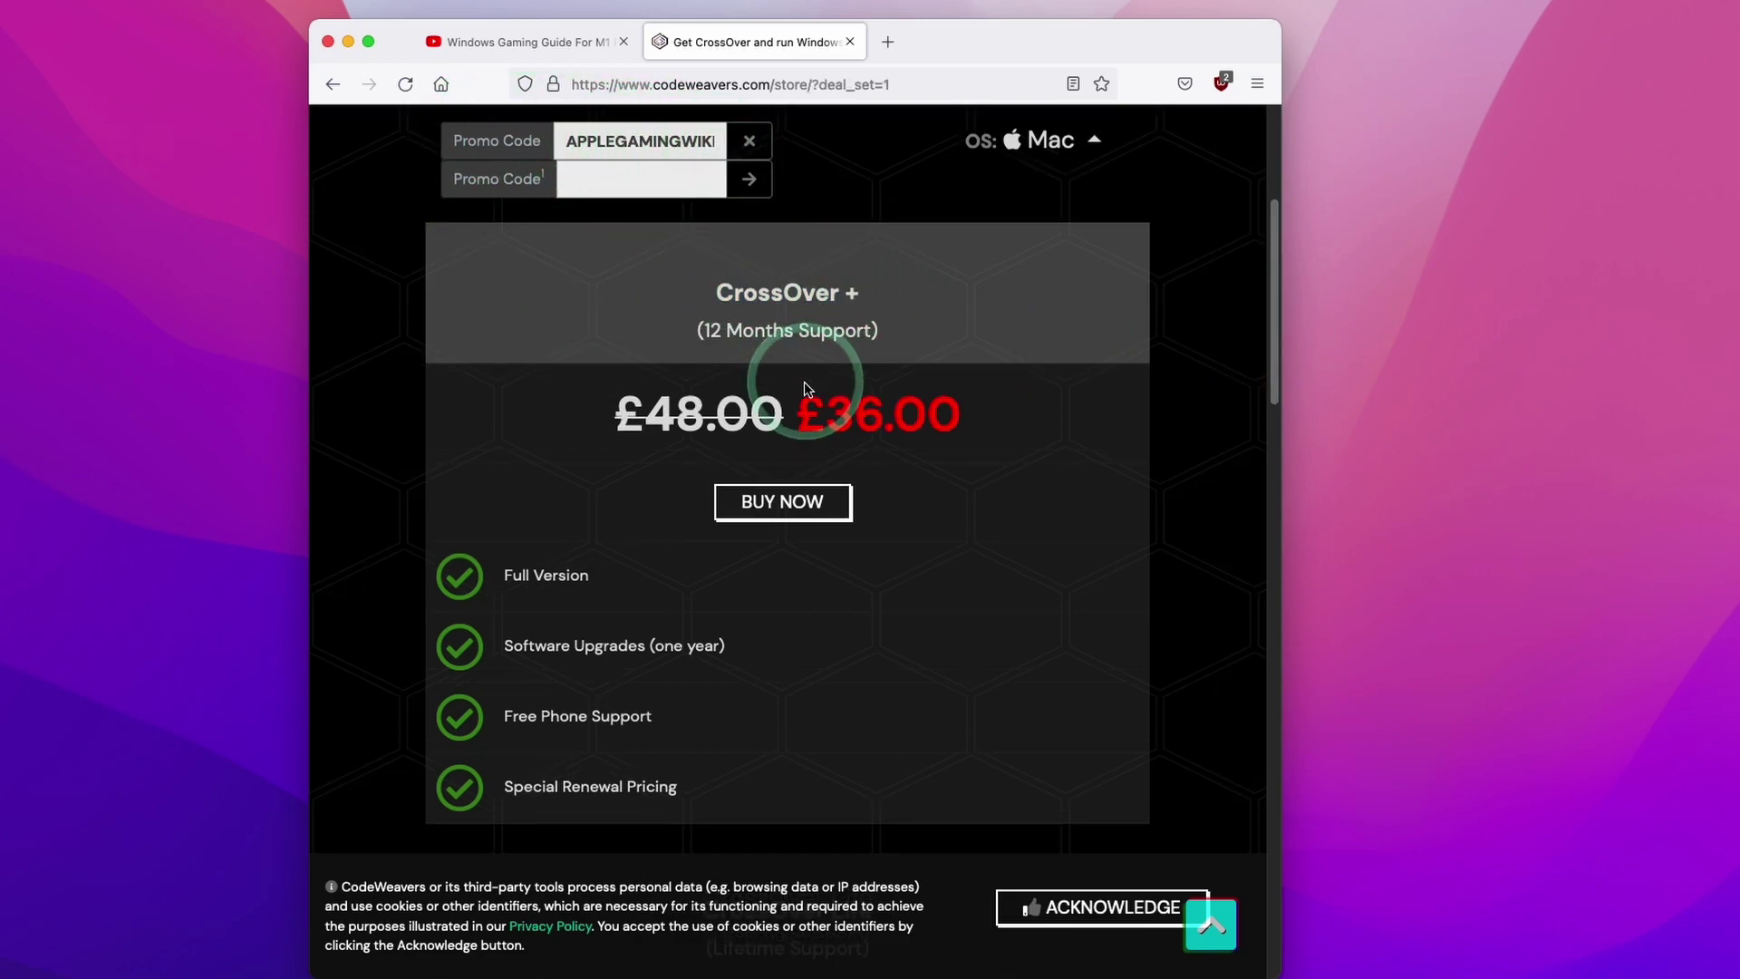
pyautogui.moveTo(604, 407); pyautogui.dragTo(952, 415)
pyautogui.click(741, 332)
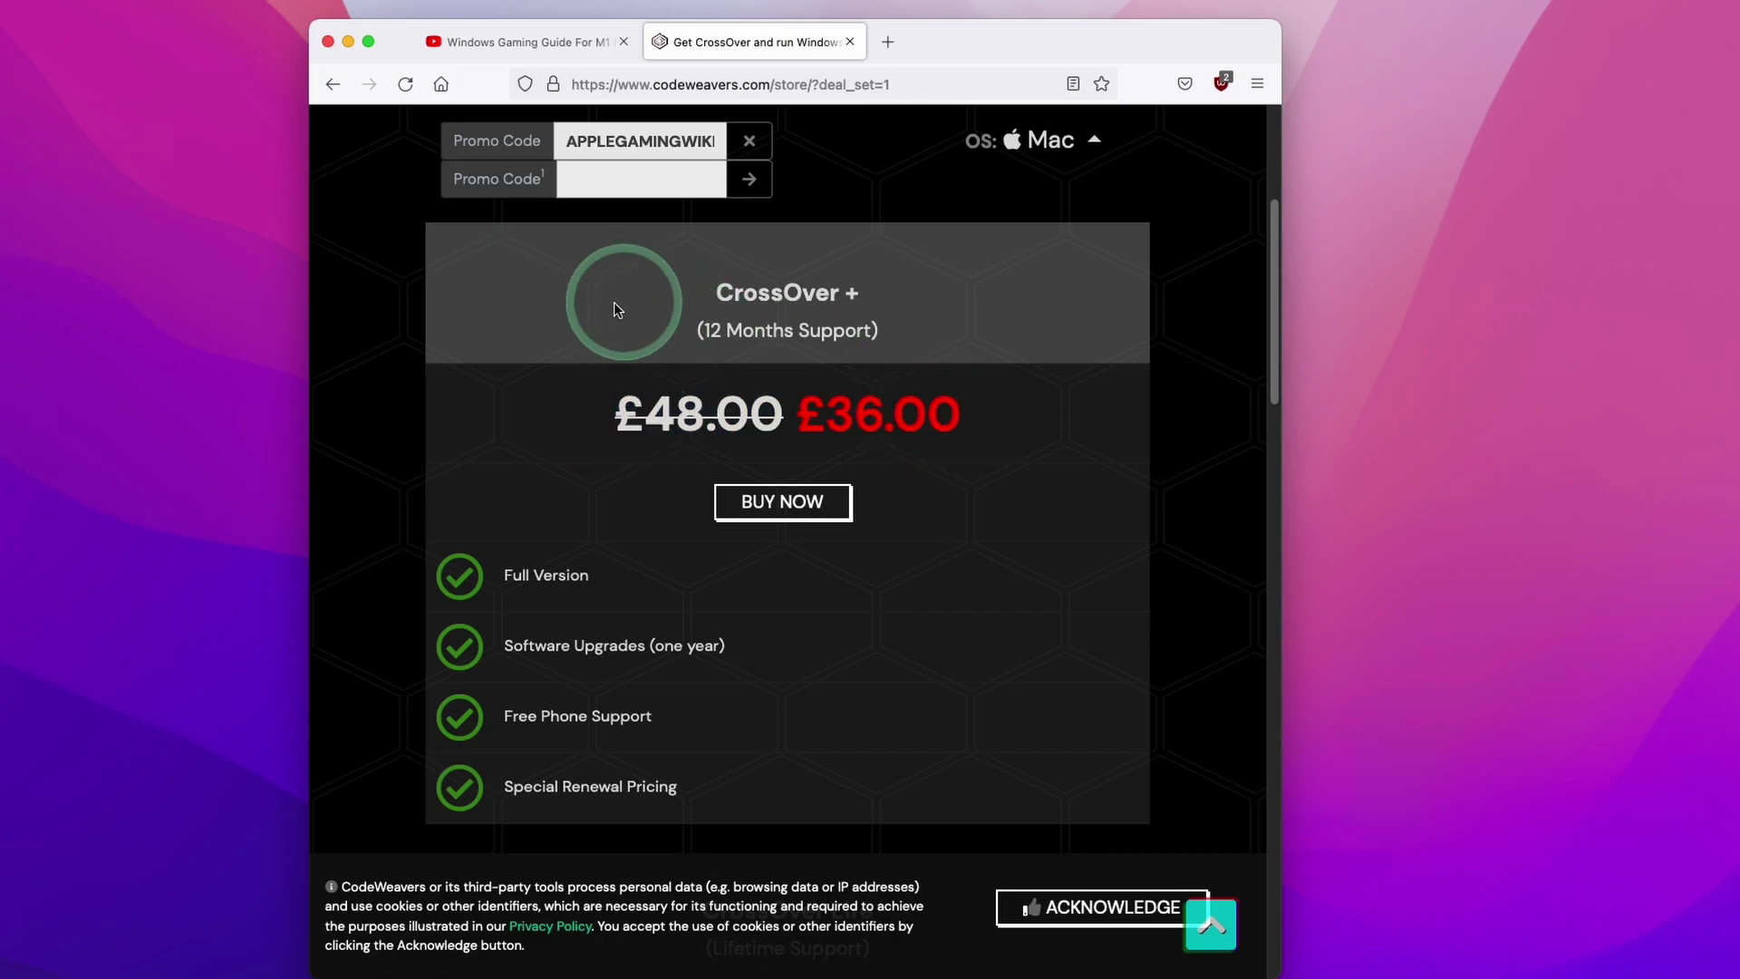
pyautogui.click(332, 85)
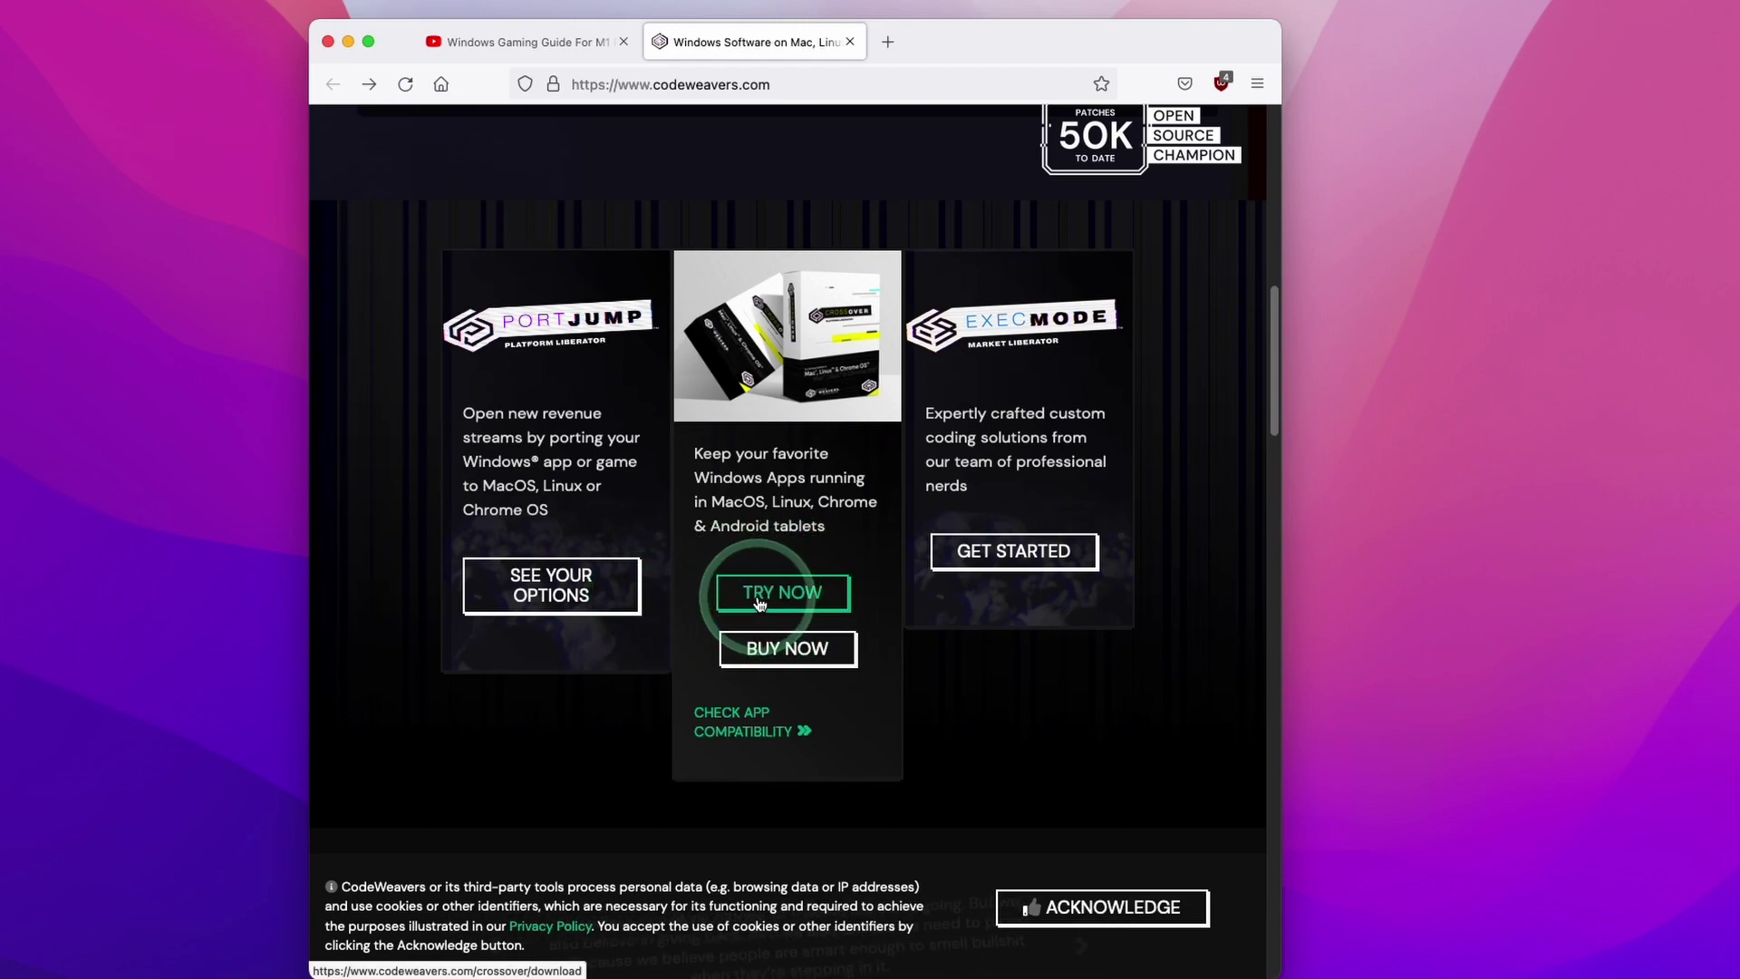
# - Request the CrossOver Mac 21.1.0 free trial download through the Try Now form
pyautogui.click(759, 606)
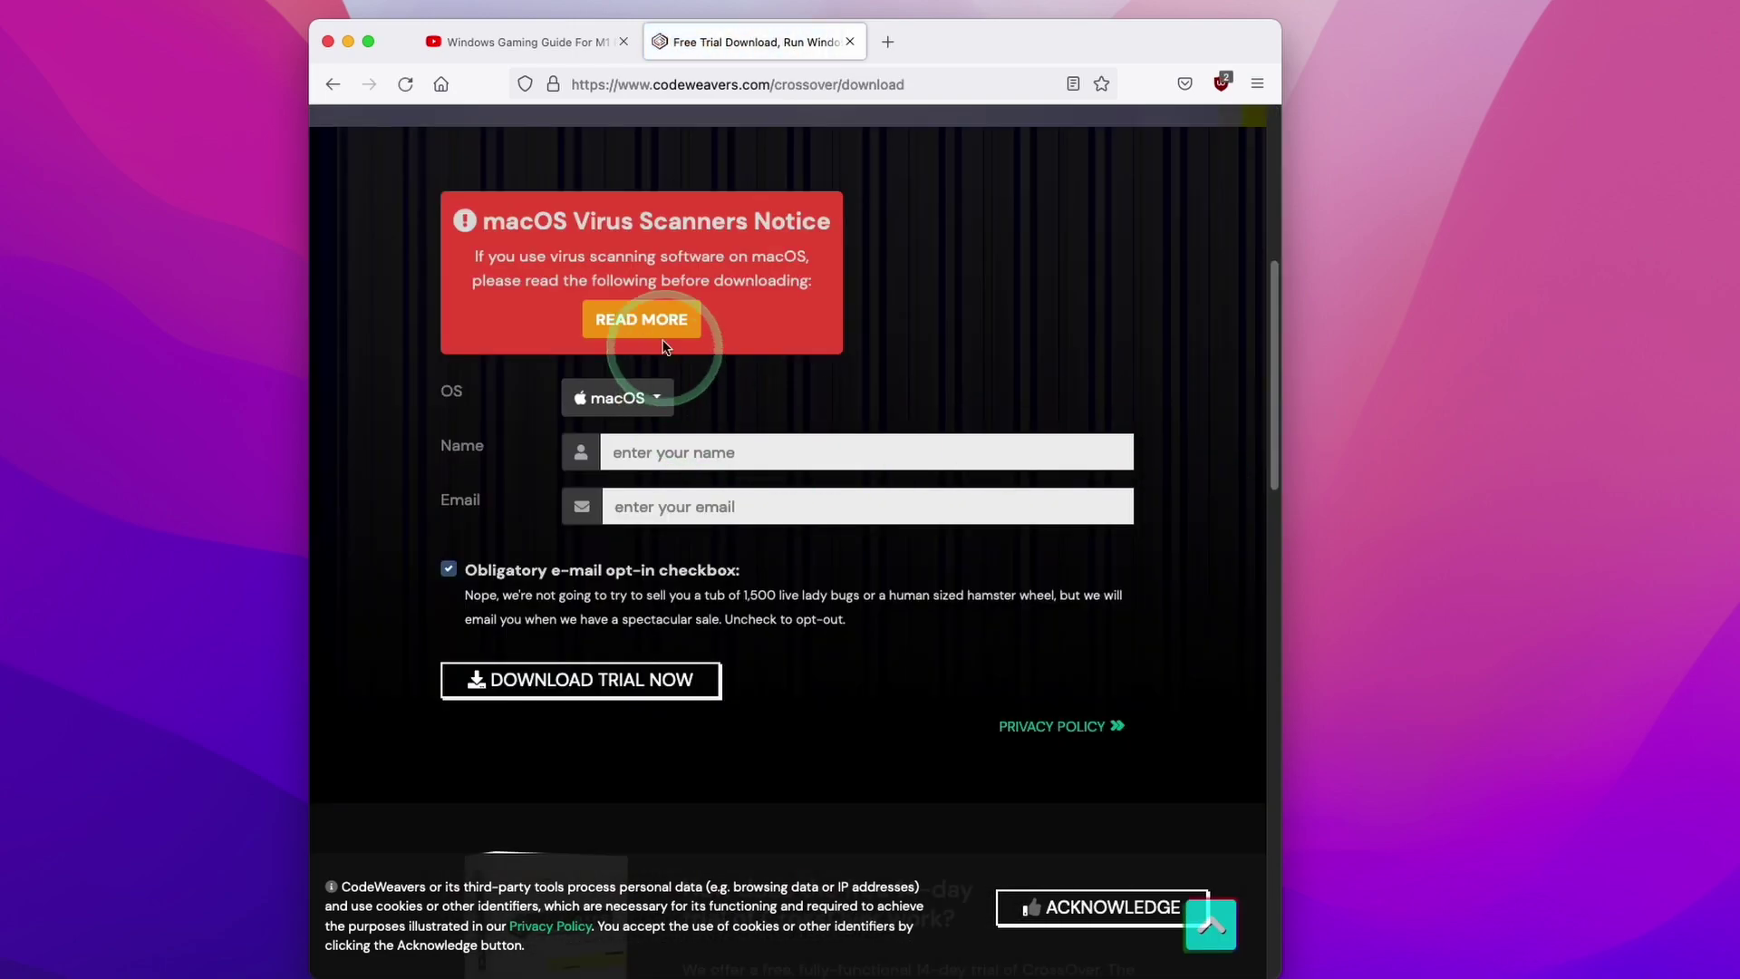
pyautogui.click(640, 453)
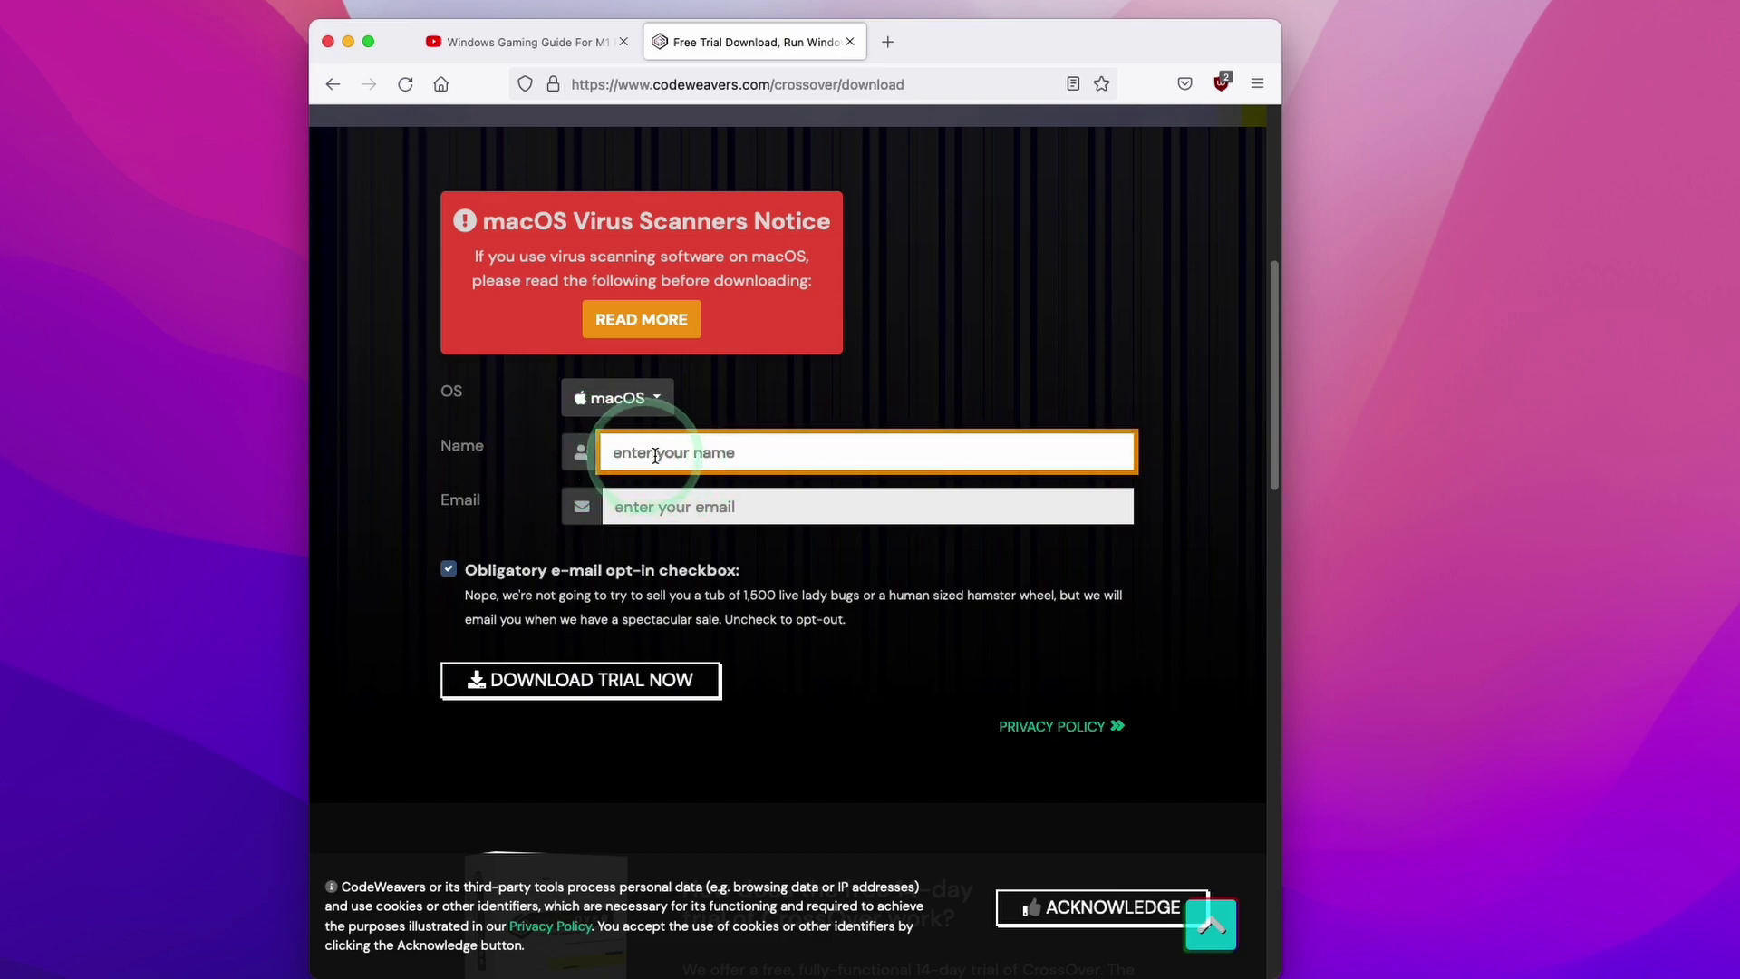
pyautogui.click(609, 678)
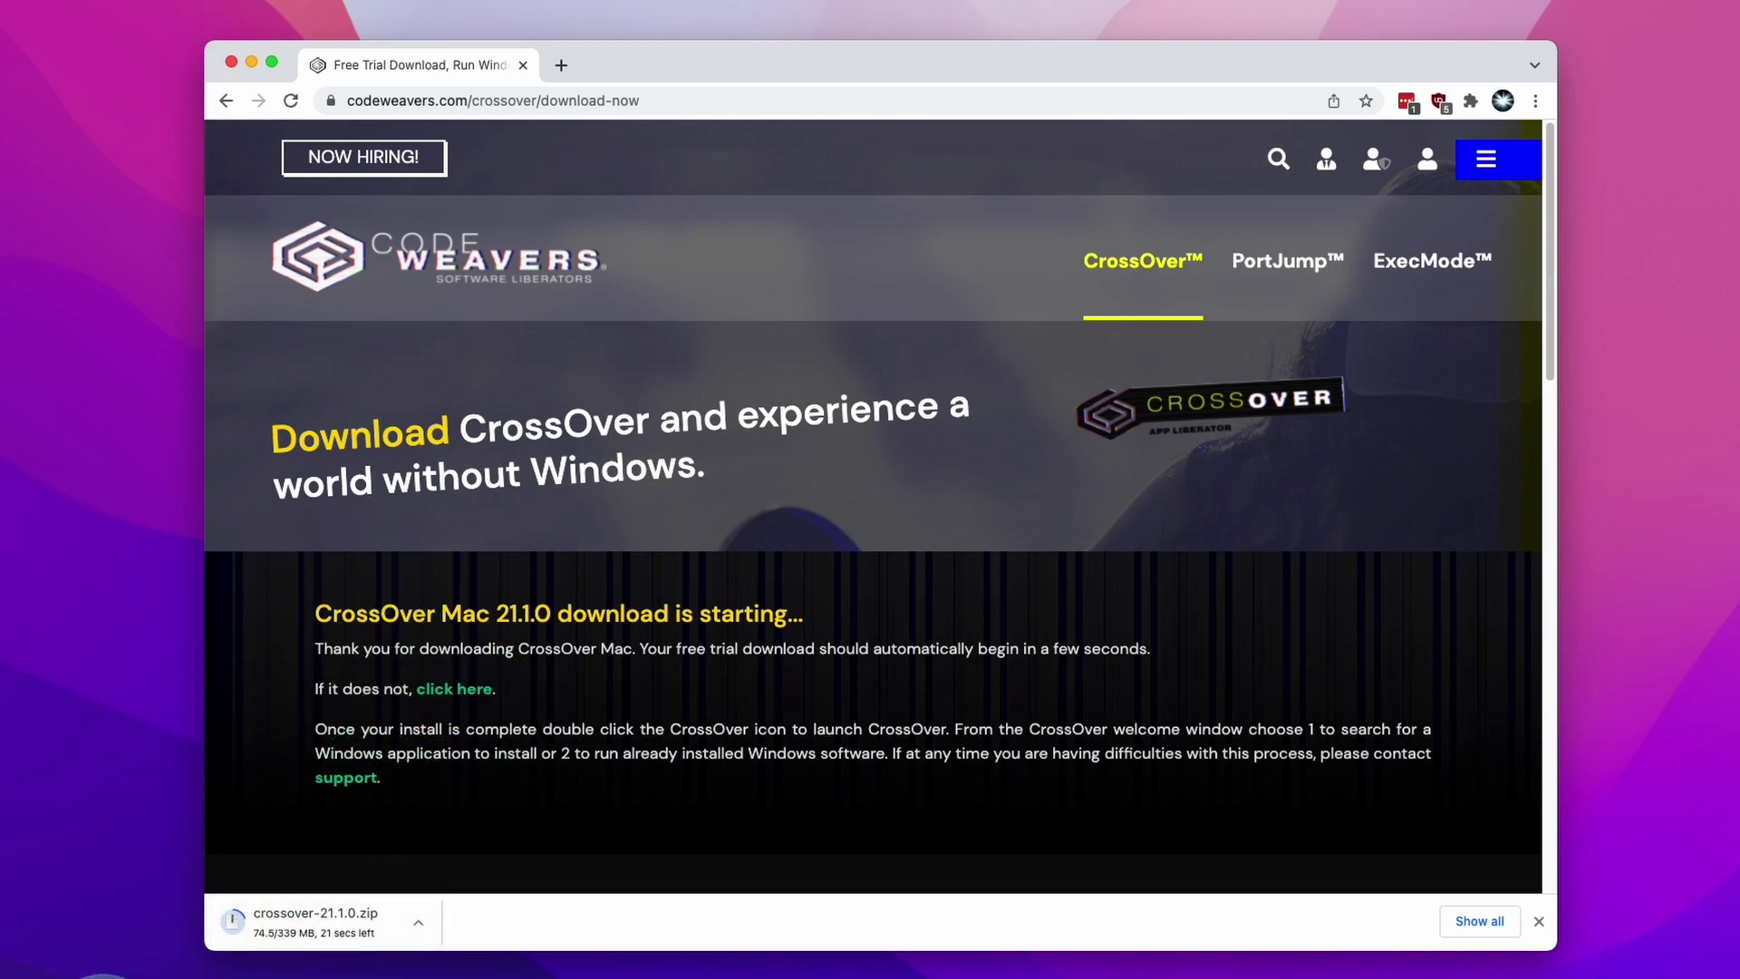
# - Unzip crossover-21.1.0.zip in Downloads and move CrossOver into Applications
pyautogui.click(130, 973)
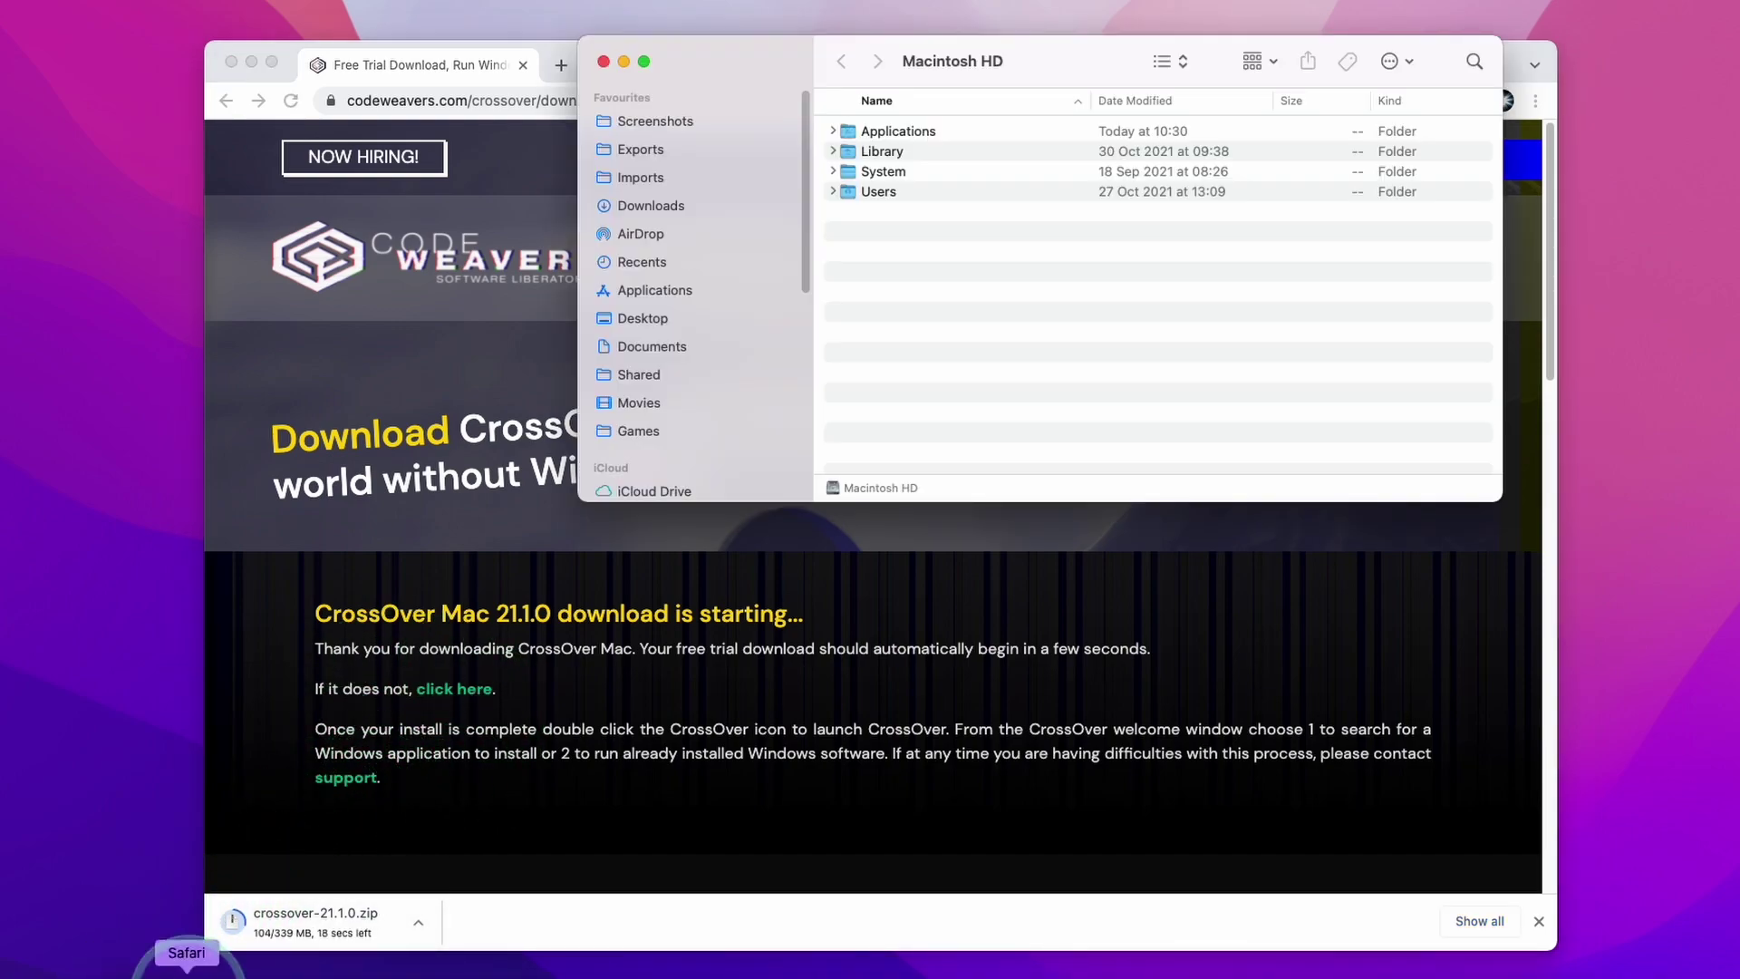
pyautogui.click(650, 205)
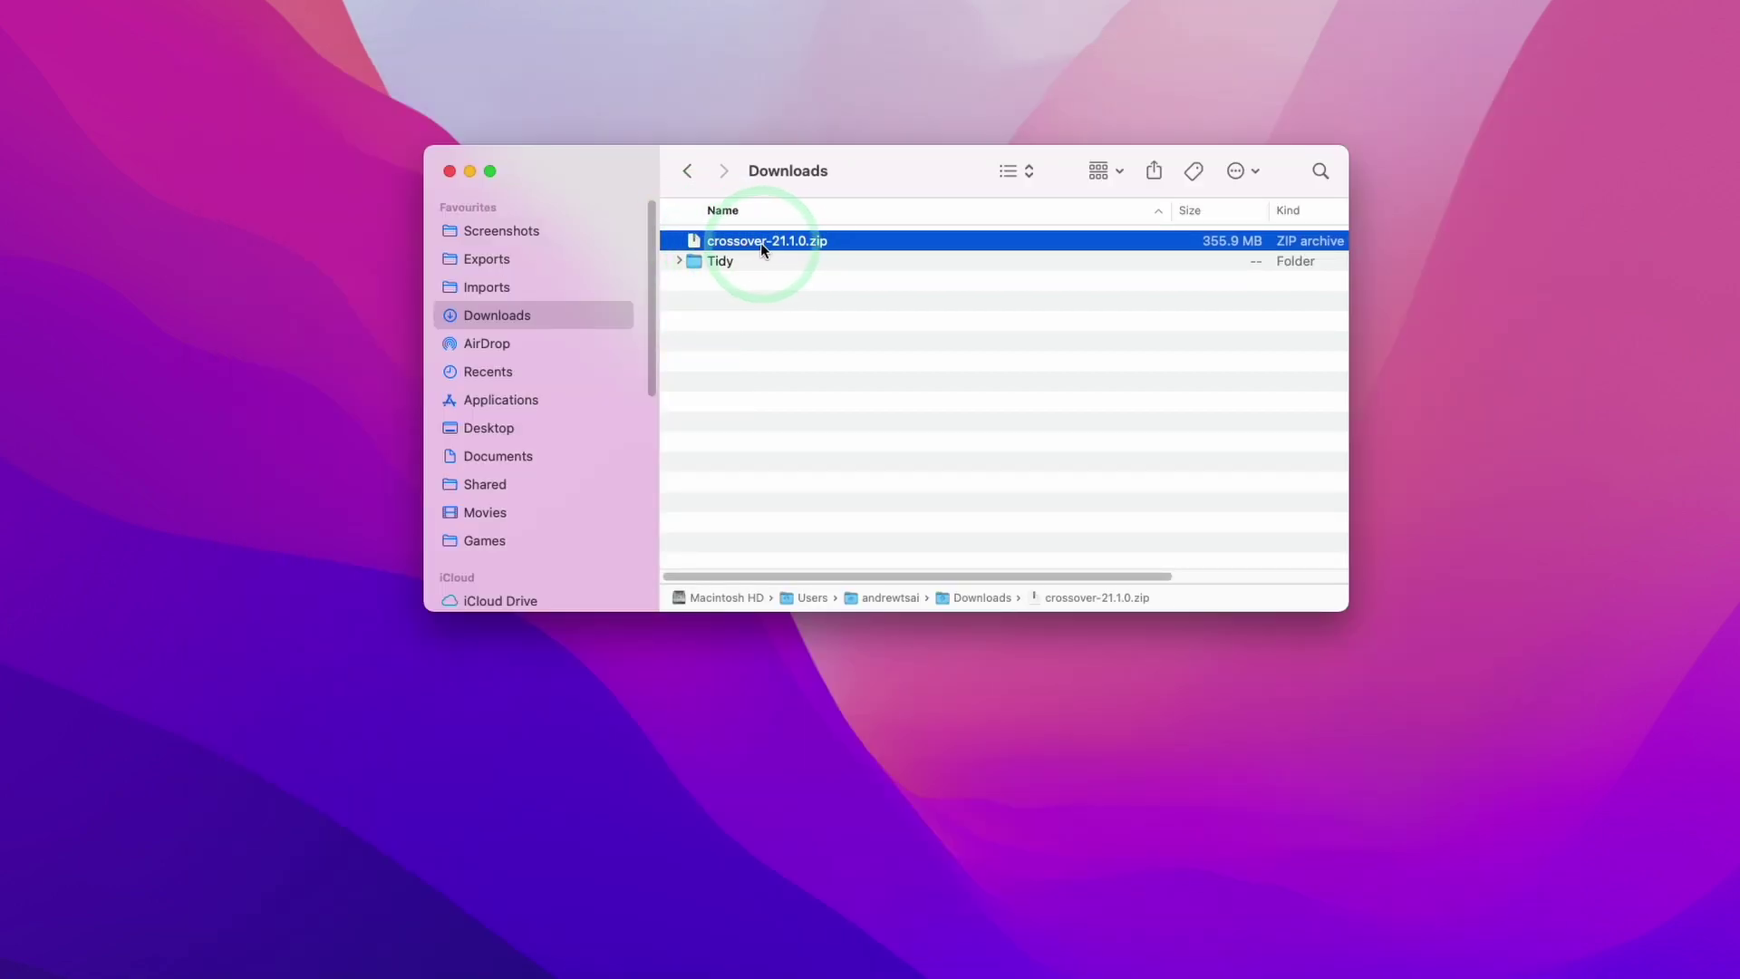
pyautogui.doubleClick(760, 242)
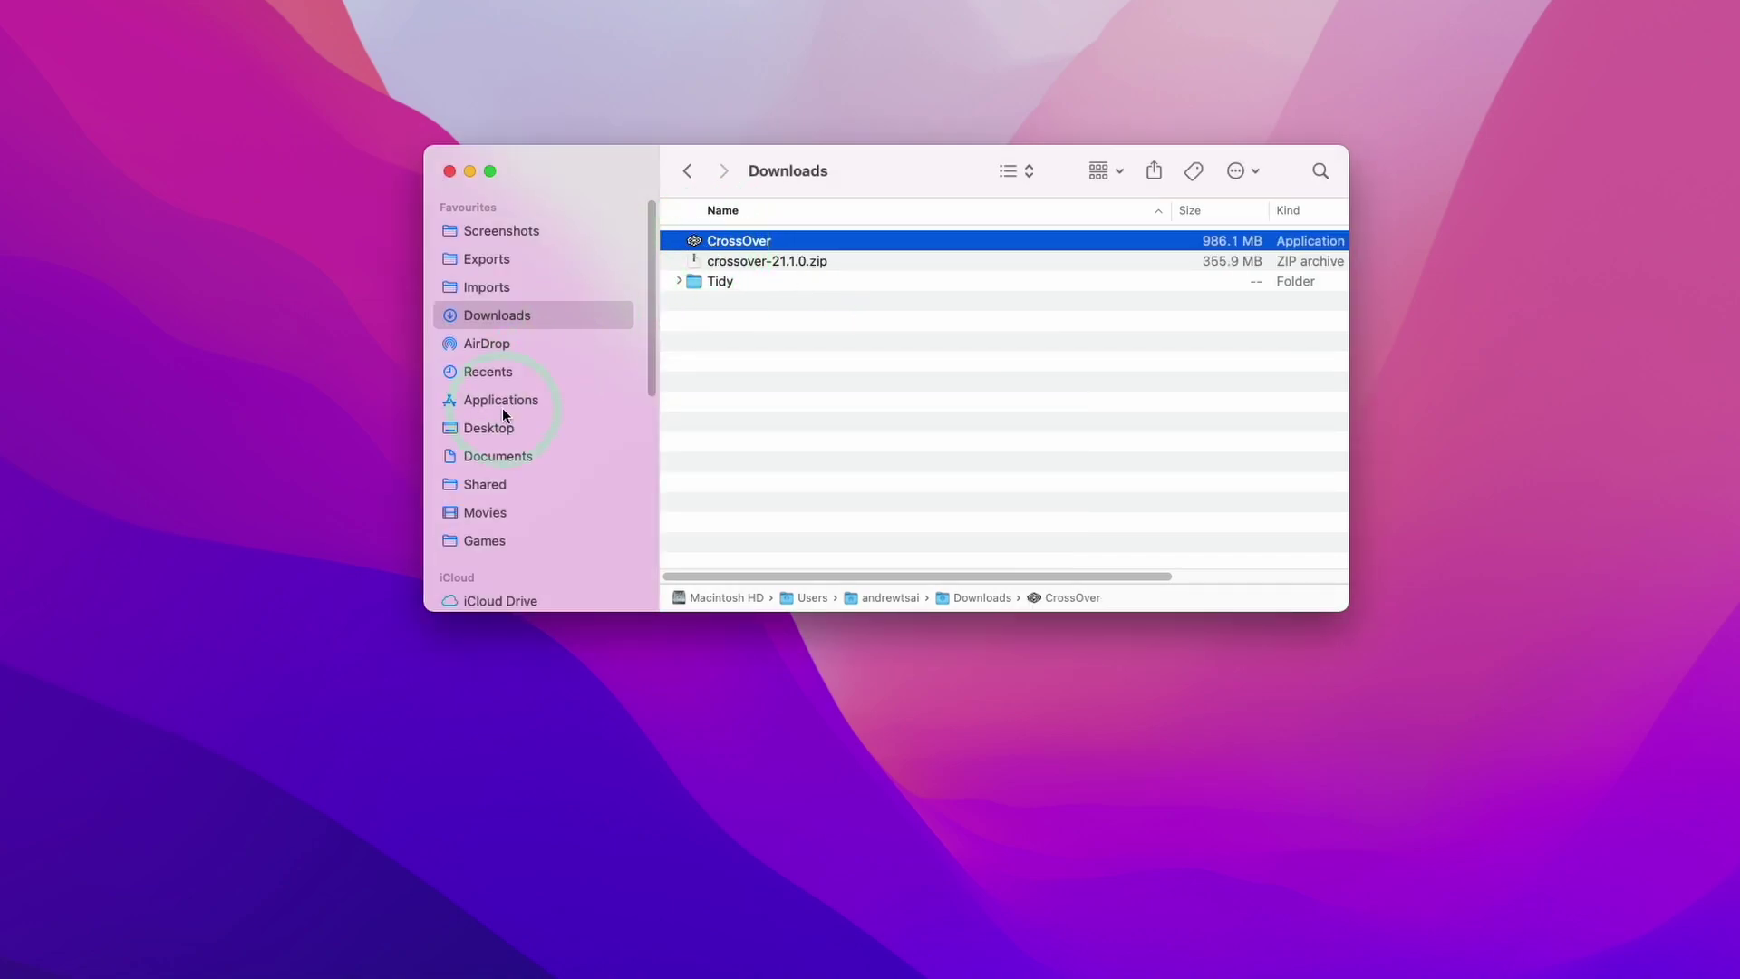
pyautogui.moveTo(720, 240); pyautogui.dragTo(635, 397)
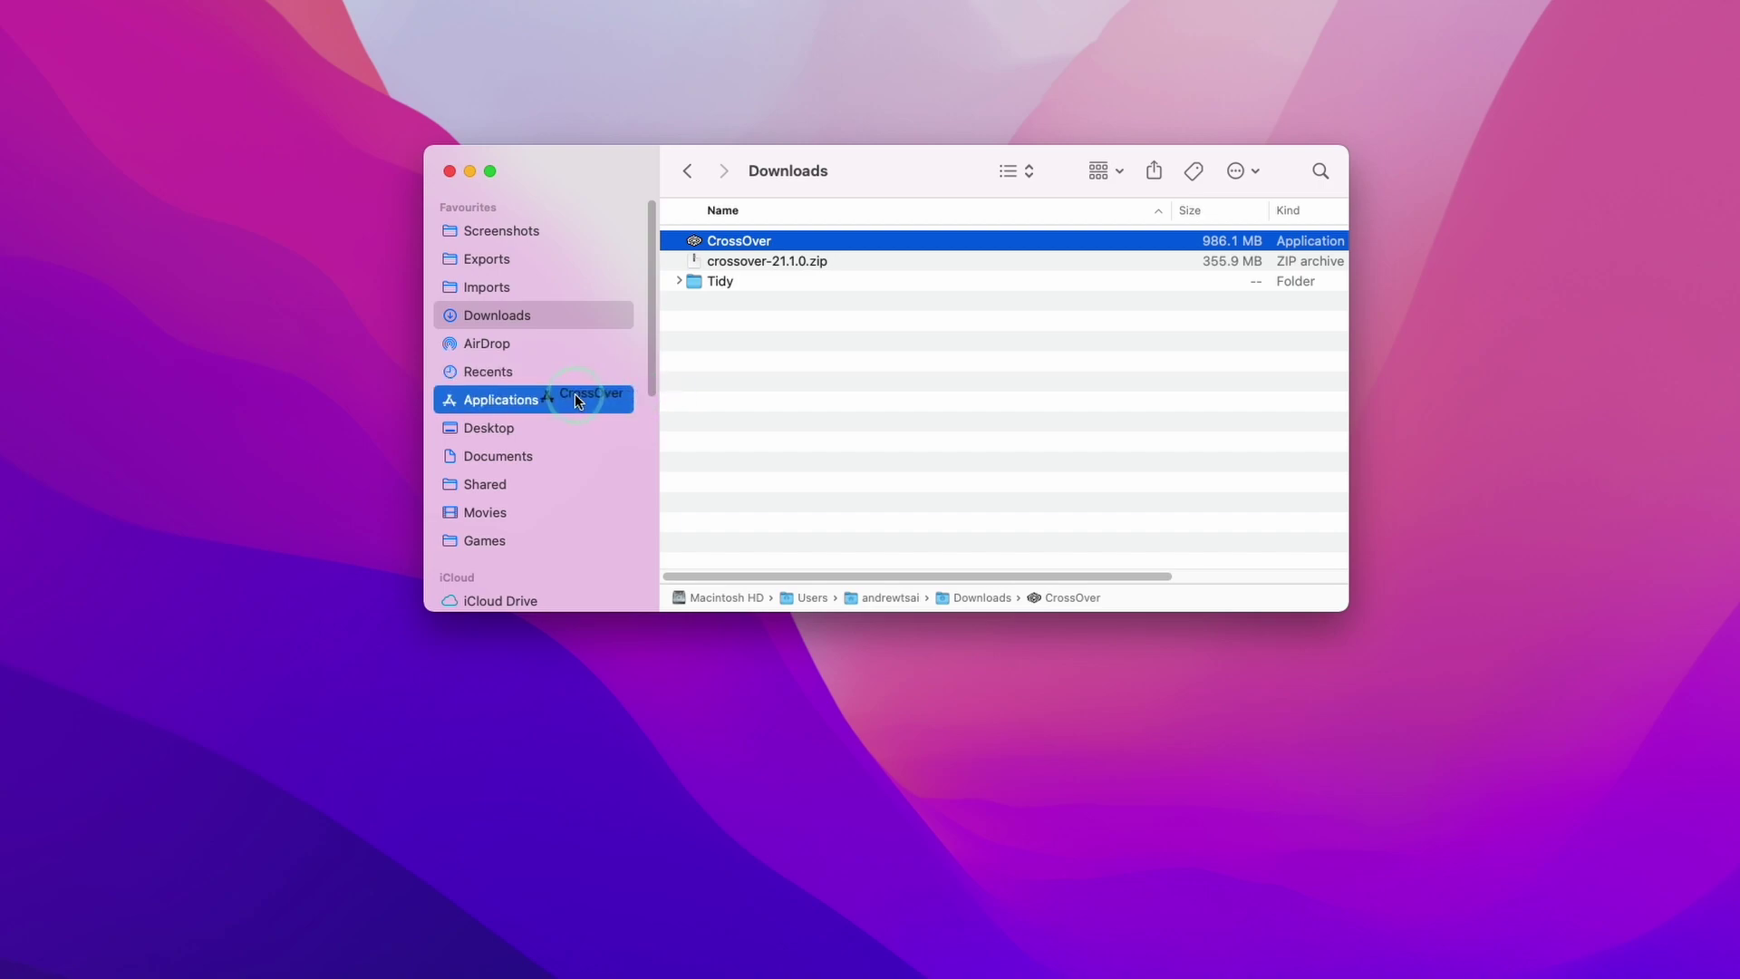
pyautogui.moveTo(573, 398); pyautogui.dragTo(572, 397)
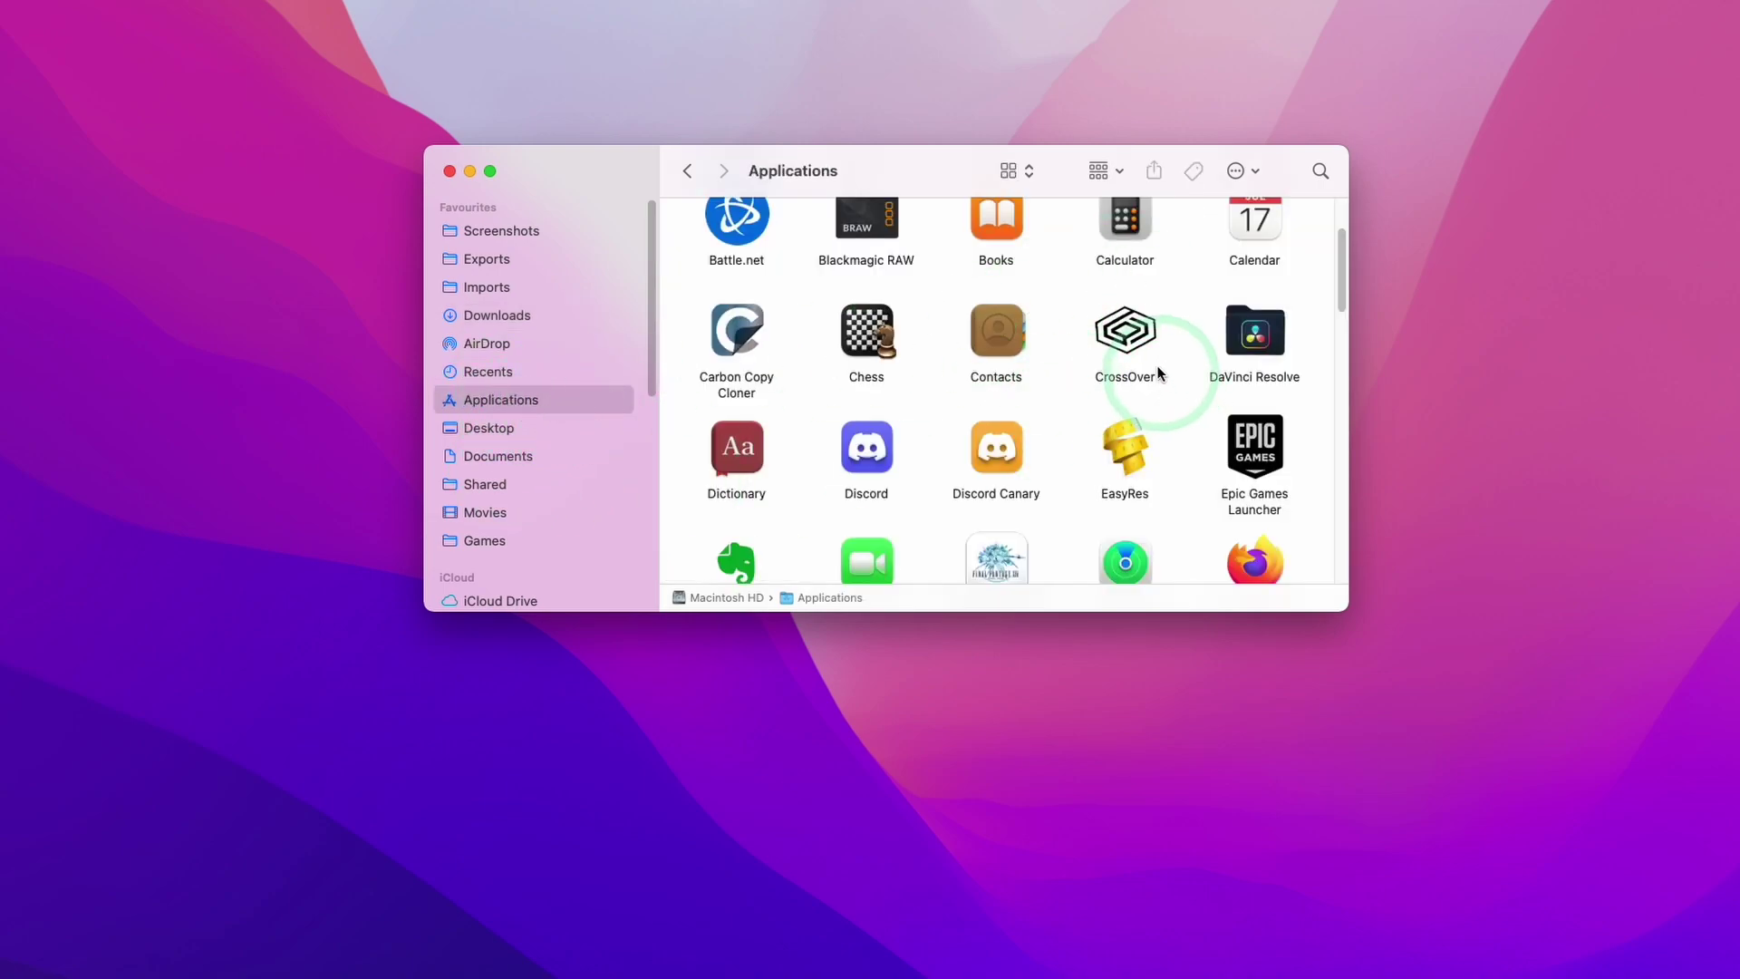
# - Launch CrossOver from Applications using the right-click Open command
pyautogui.click(1123, 337)
pyautogui.doubleClick(1125, 338)
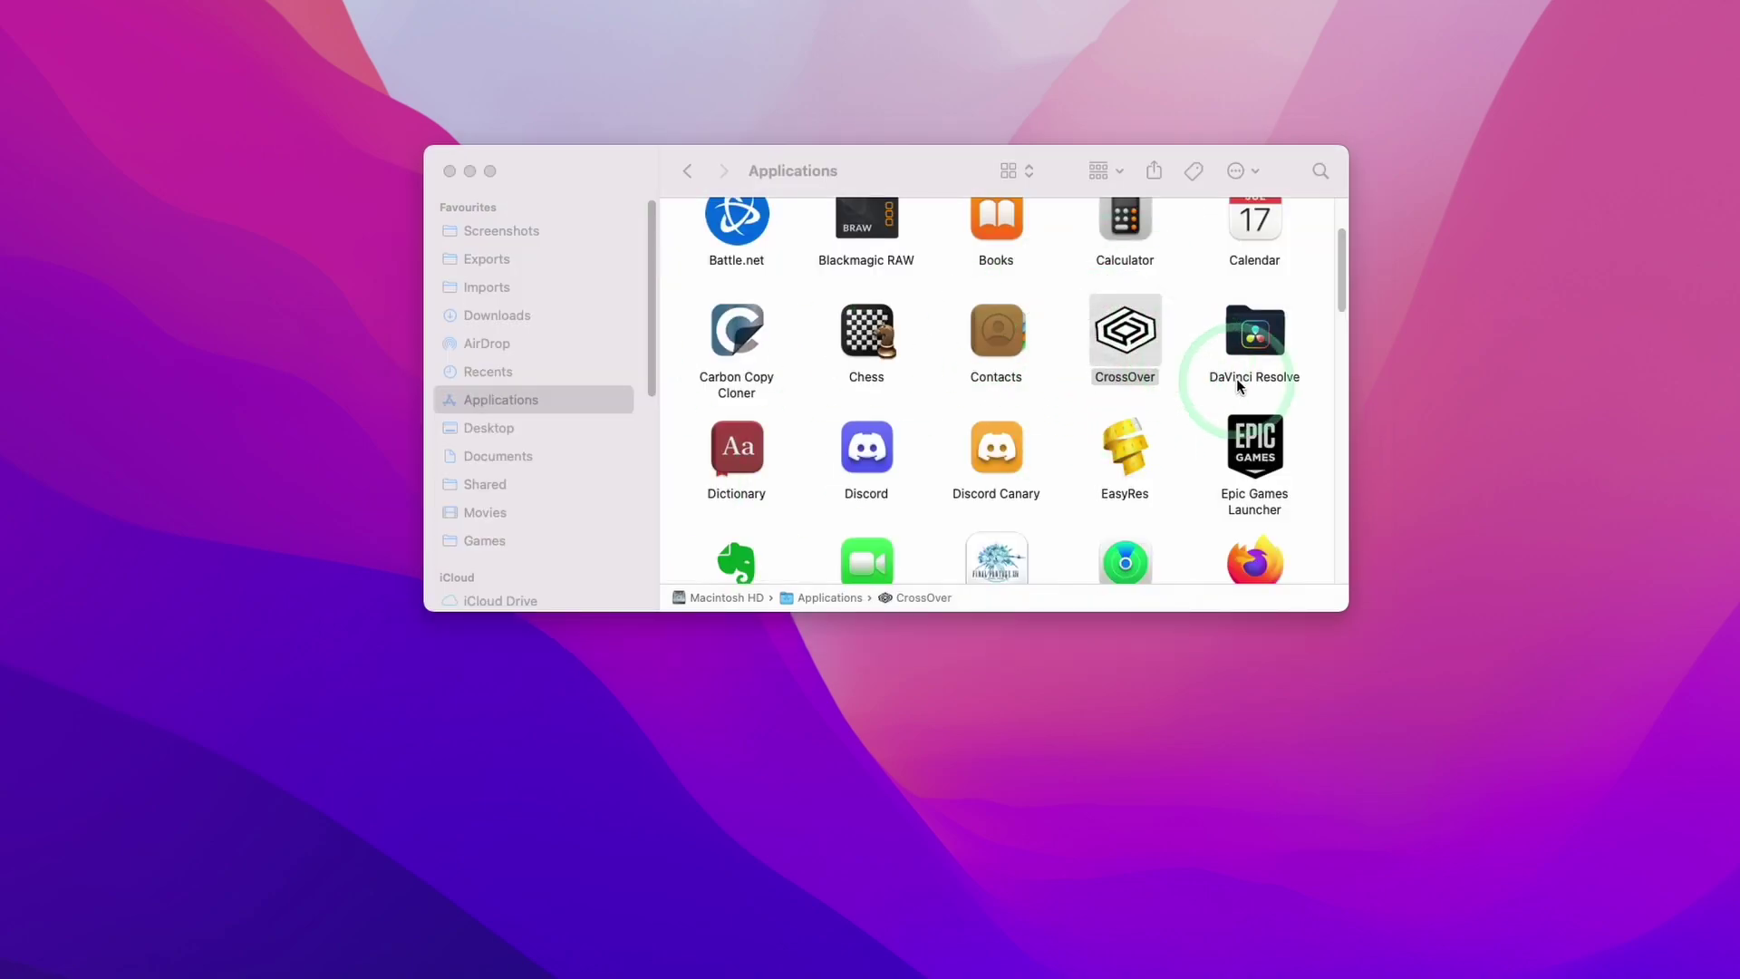
pyautogui.rightClick(1125, 342)
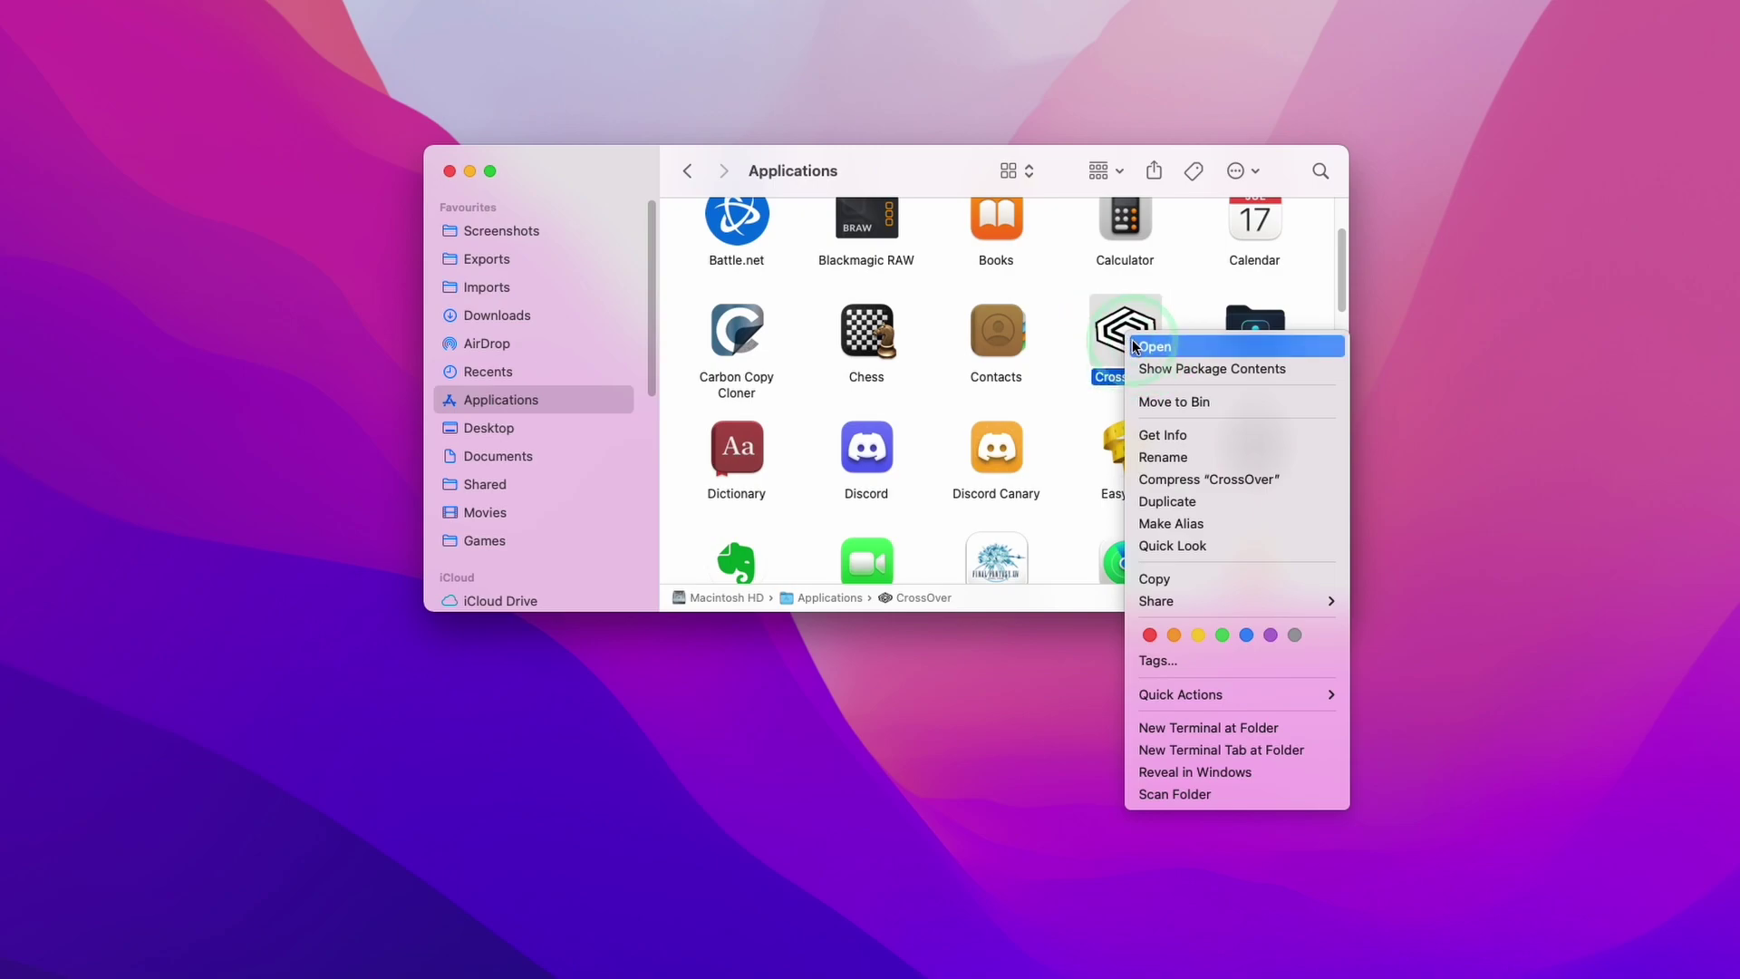
pyautogui.click(1153, 346)
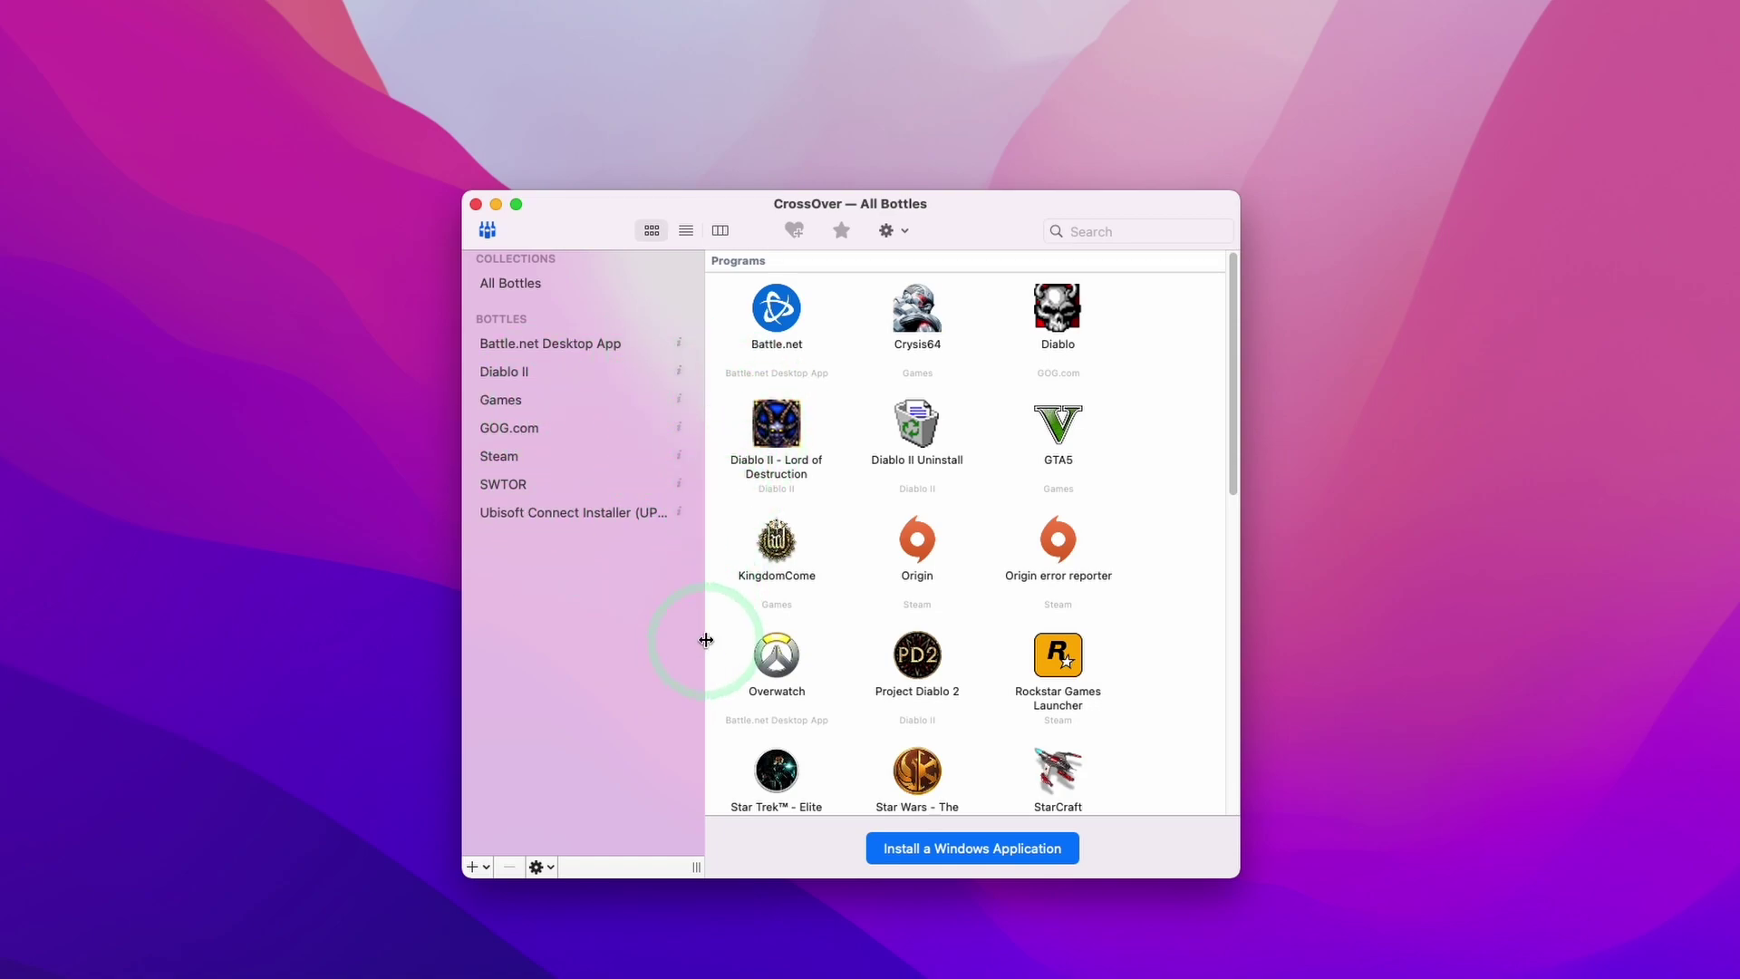
# - Choose Origin in the Software Installer and advance to the Install & Finish summary
pyautogui.click(903, 851)
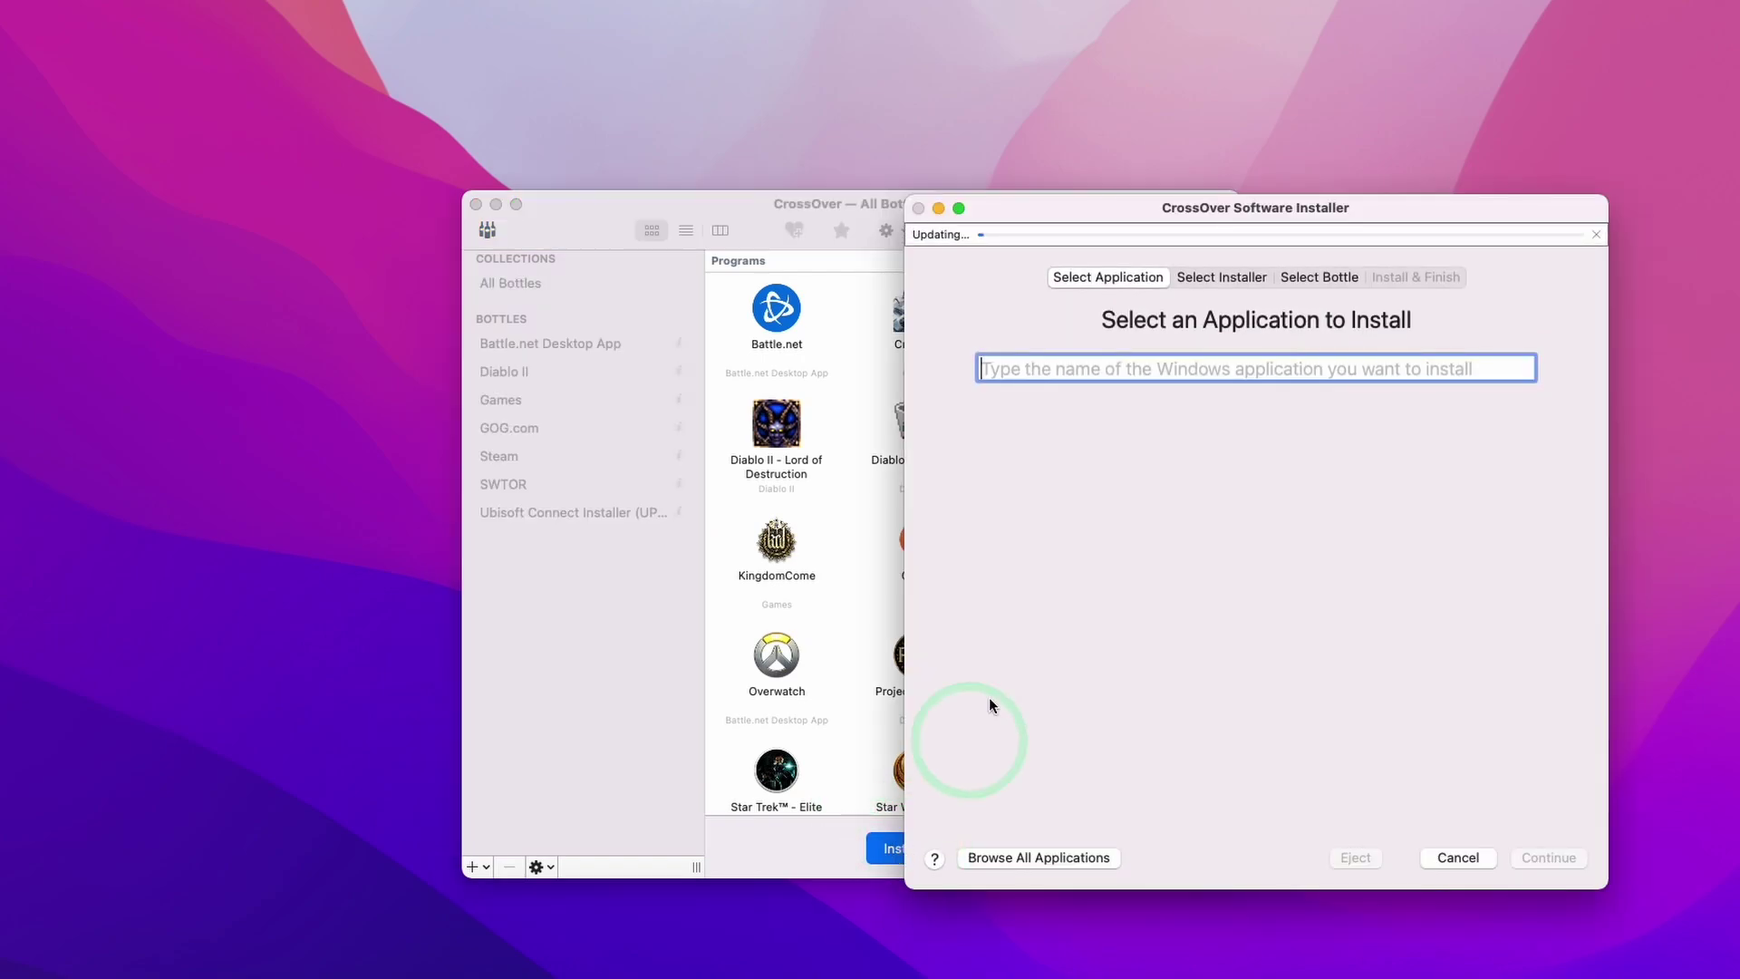
pyautogui.write('Or')
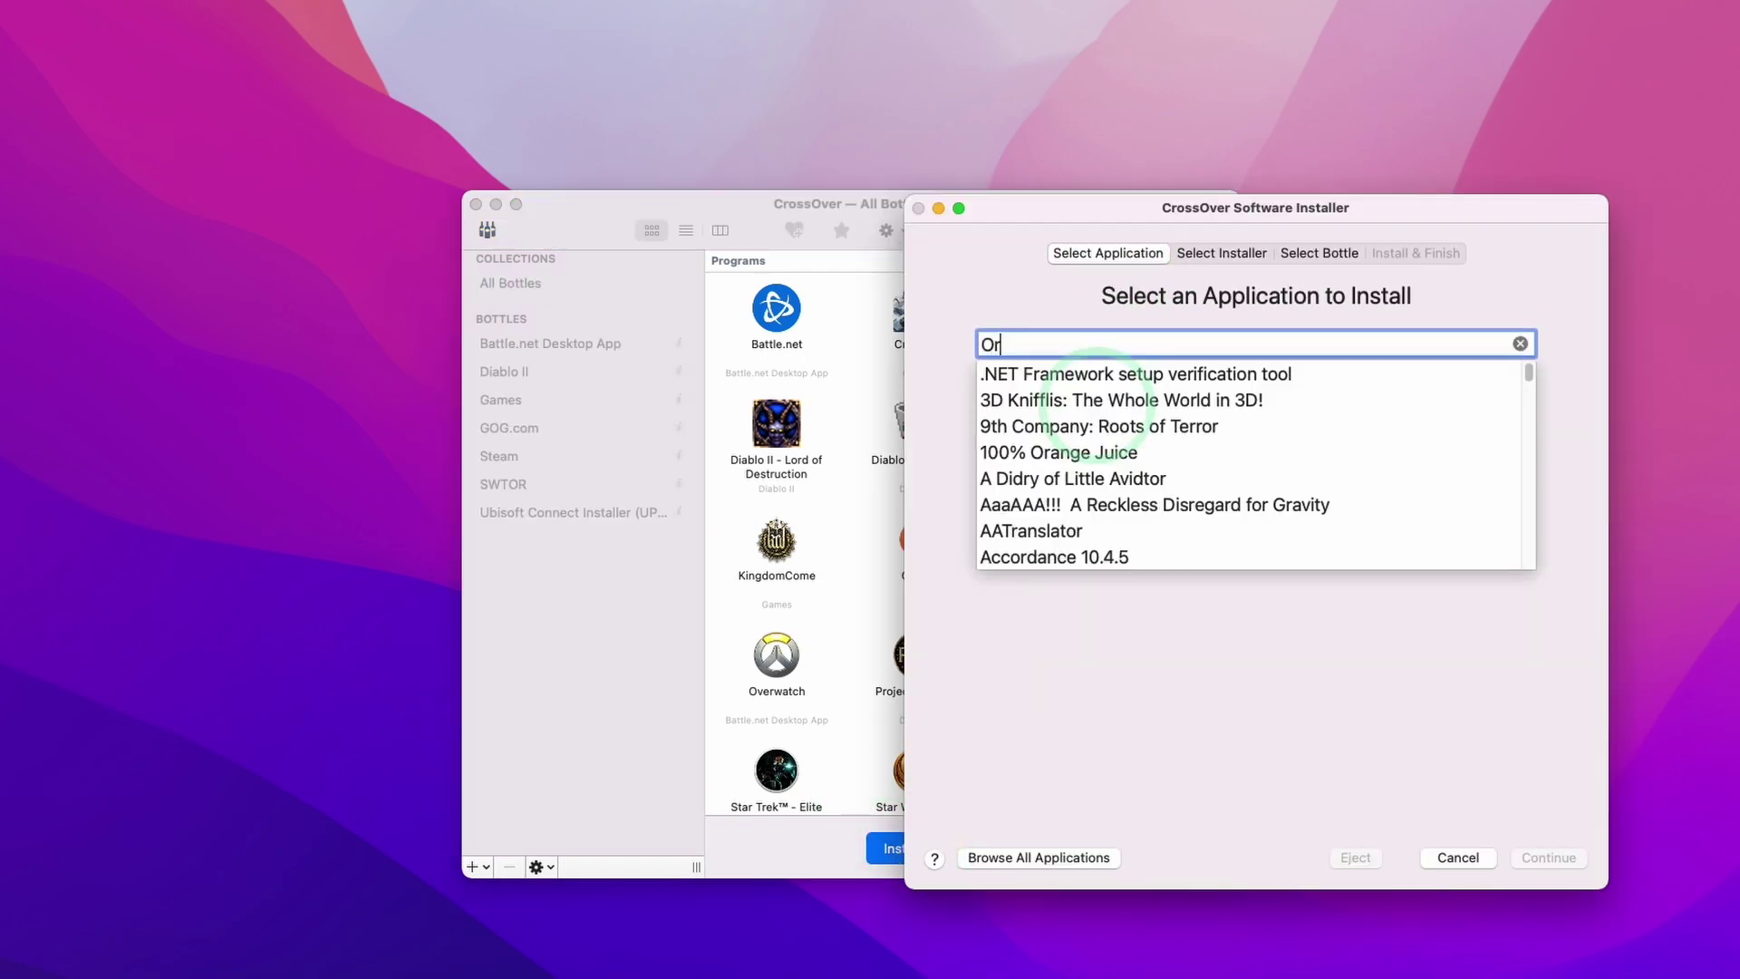
pyautogui.write('igin')
pyautogui.click(1030, 479)
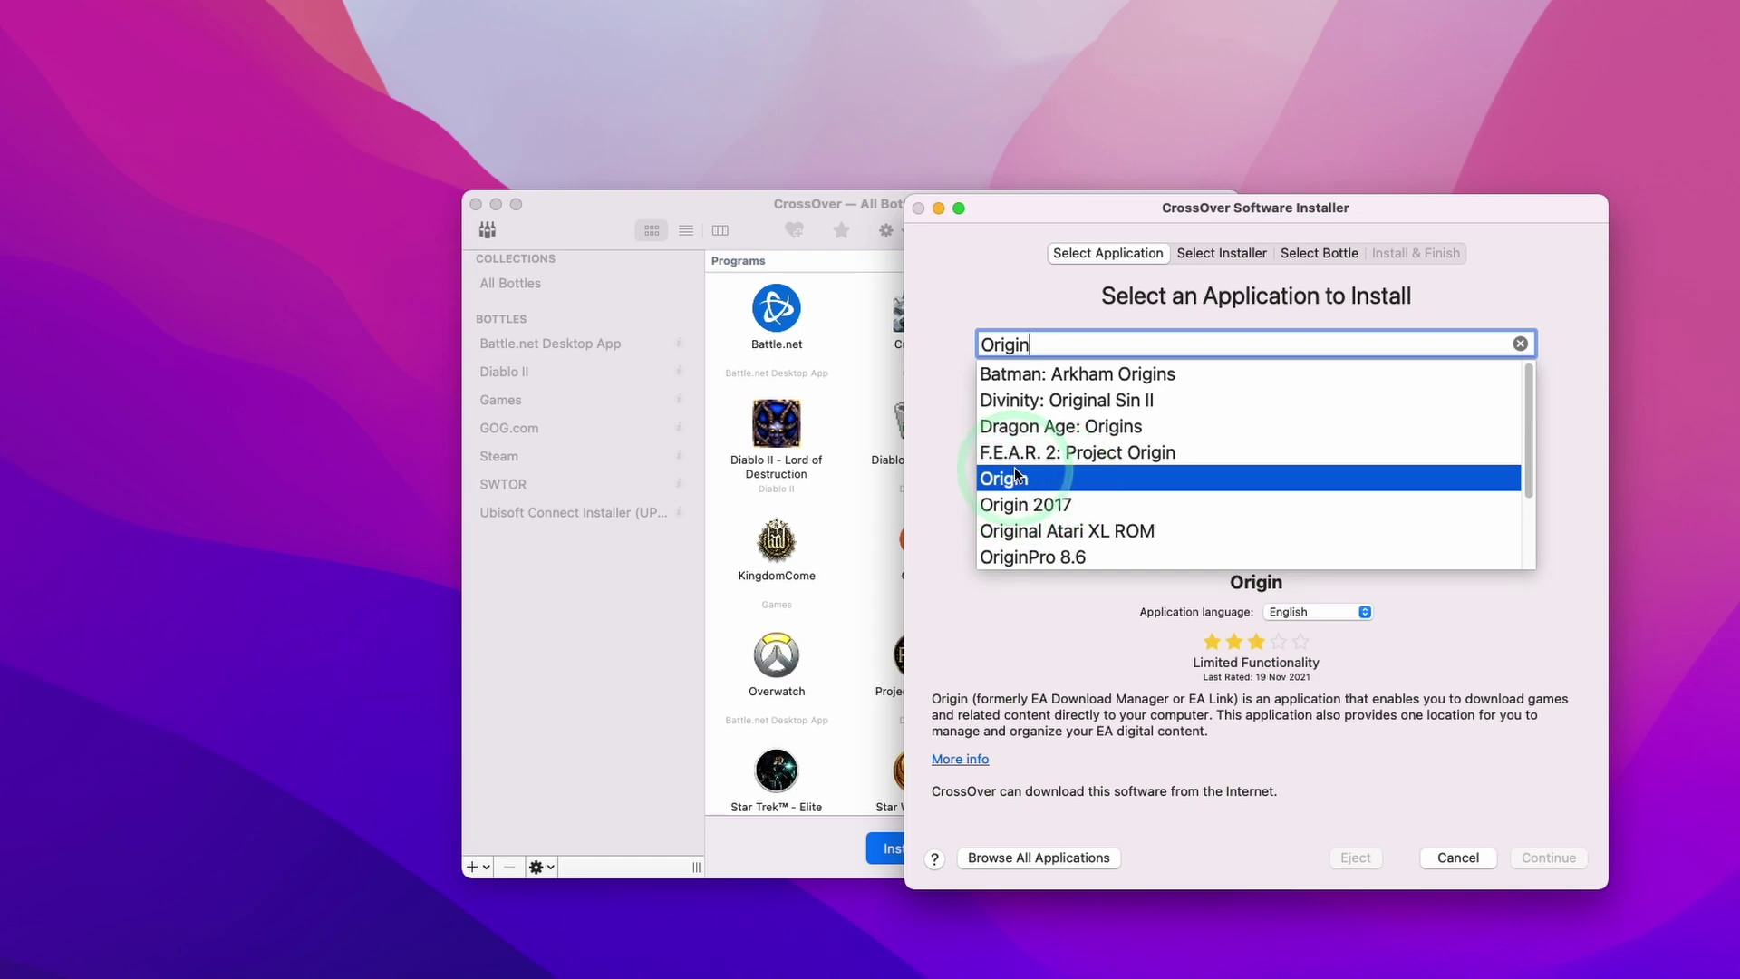
pyautogui.click(1017, 478)
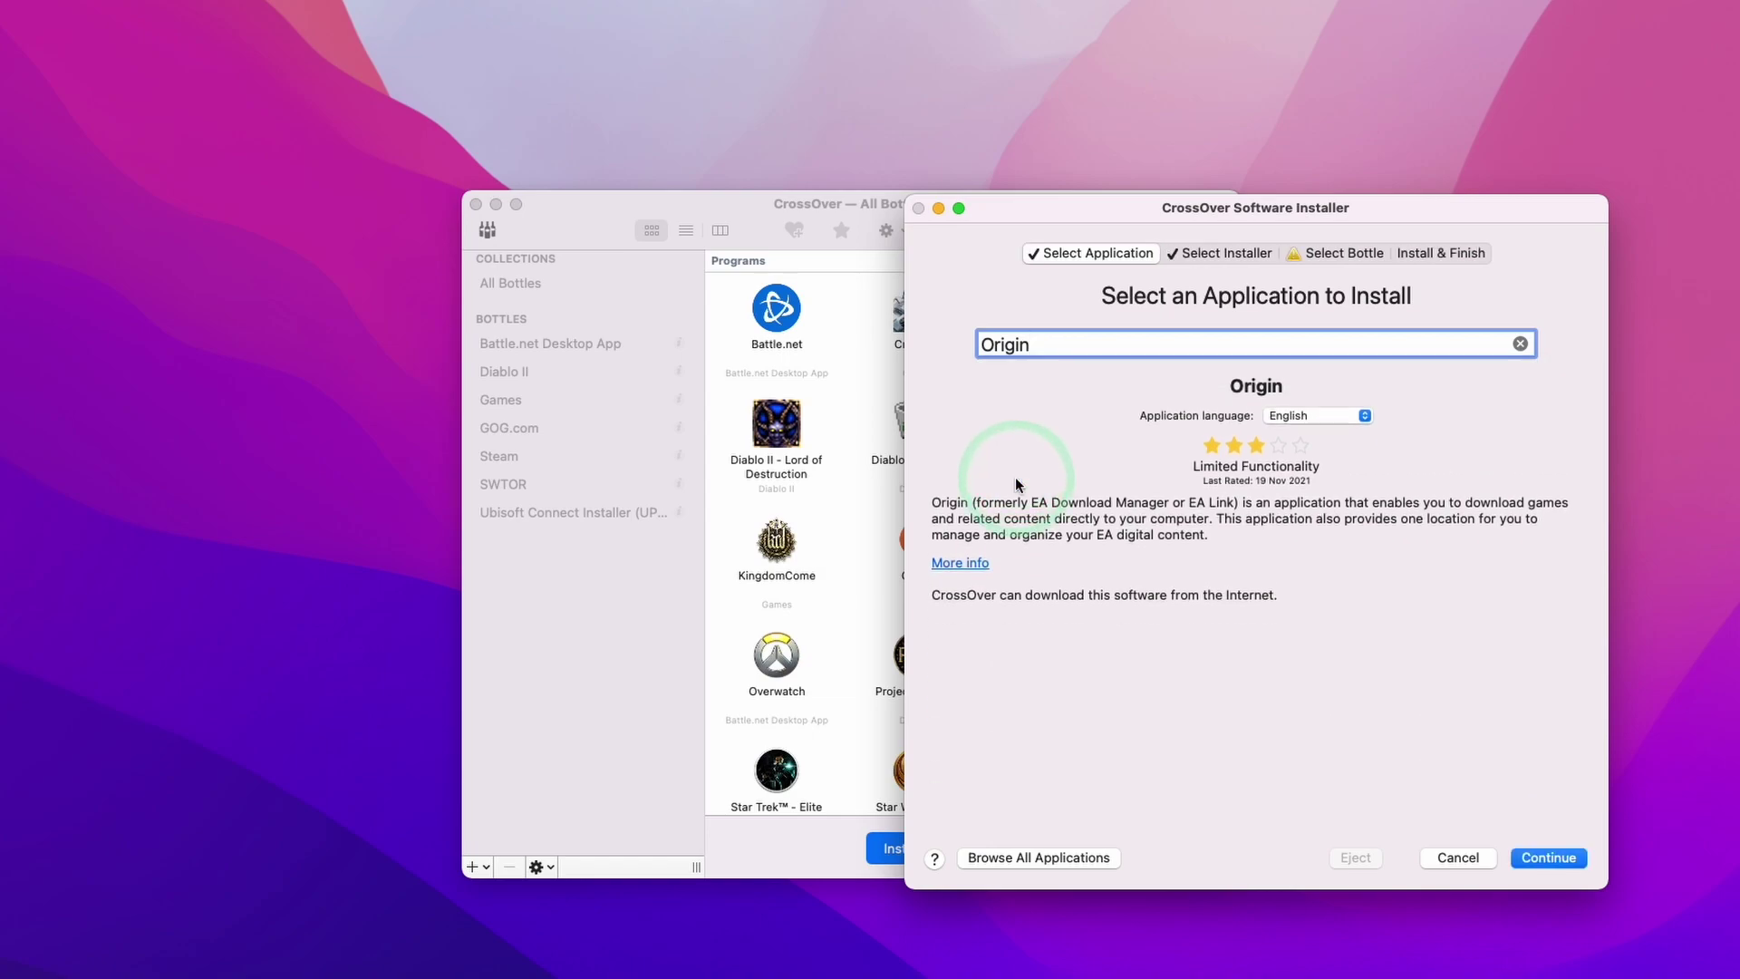
pyautogui.click(1224, 457)
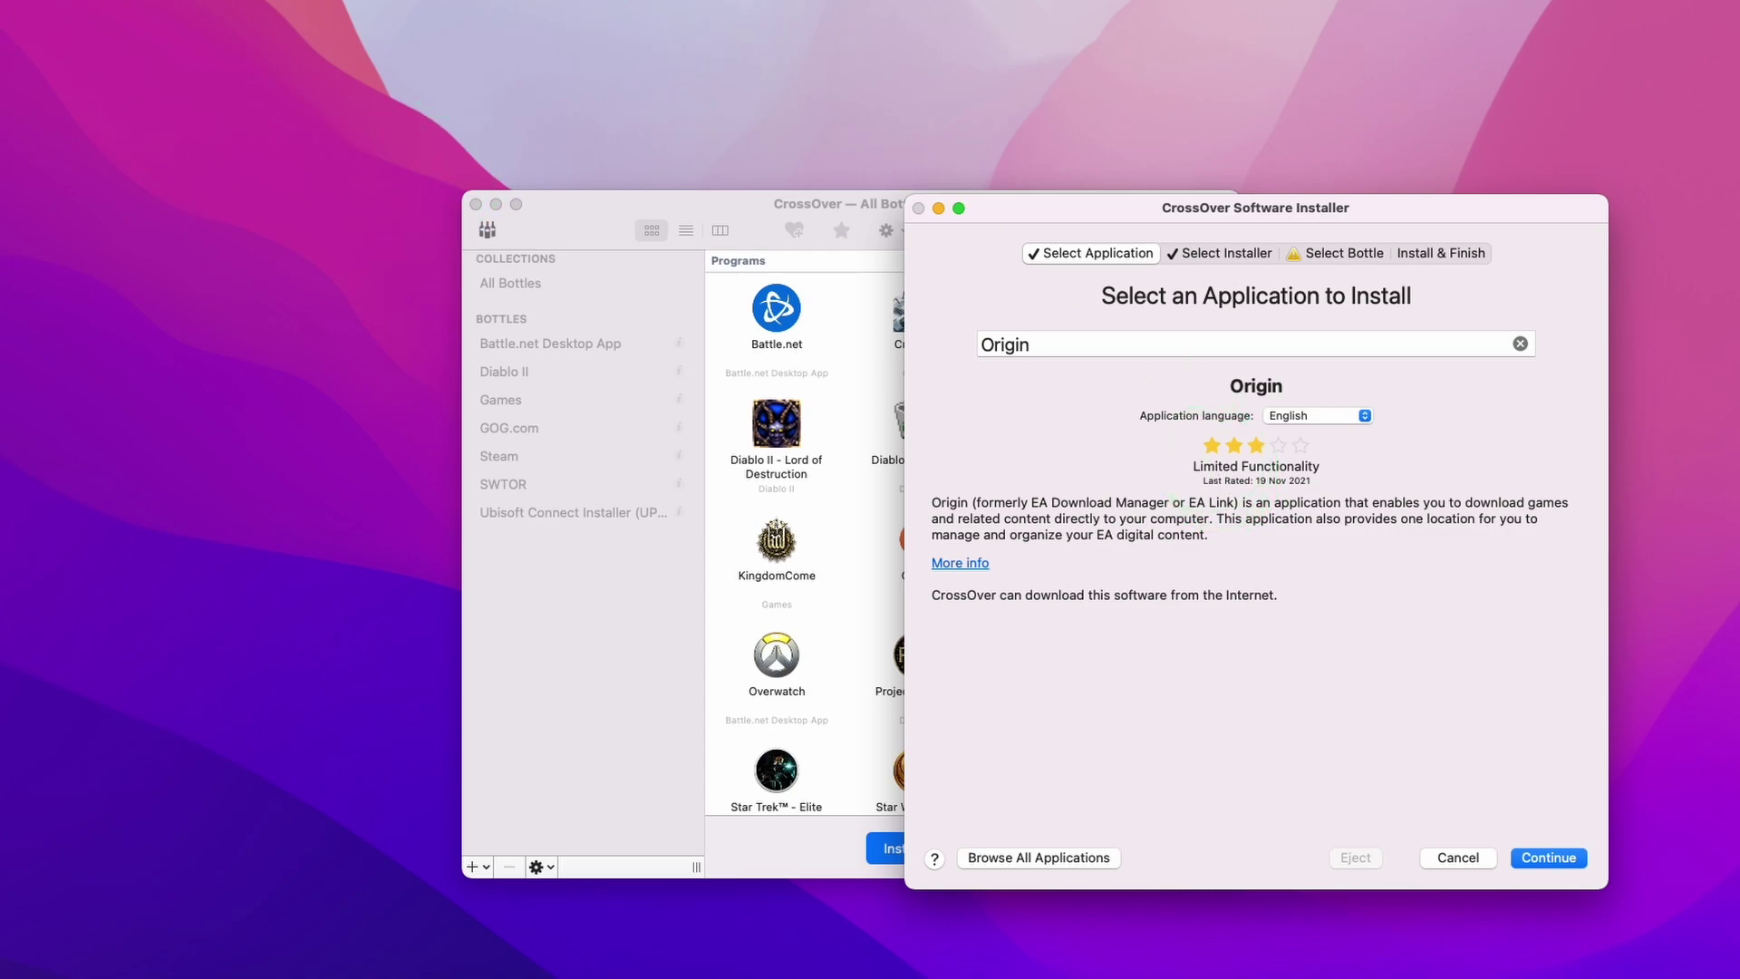
pyautogui.click(62, 16)
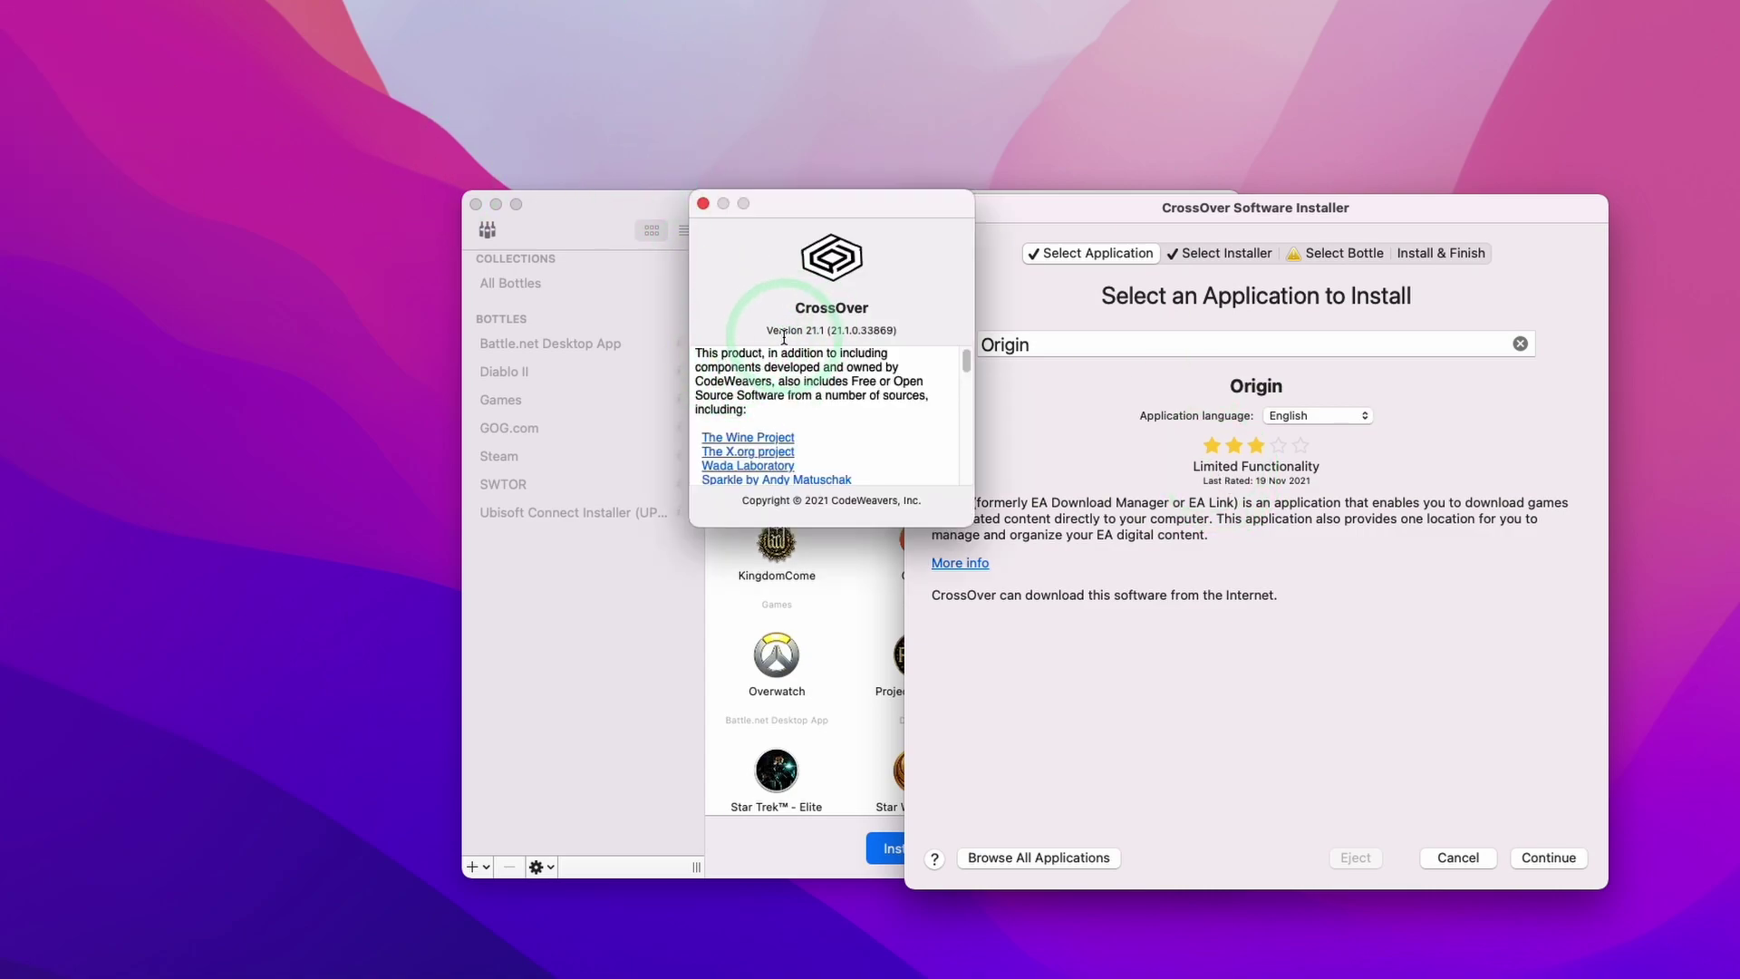
pyautogui.click(702, 203)
pyautogui.click(1548, 857)
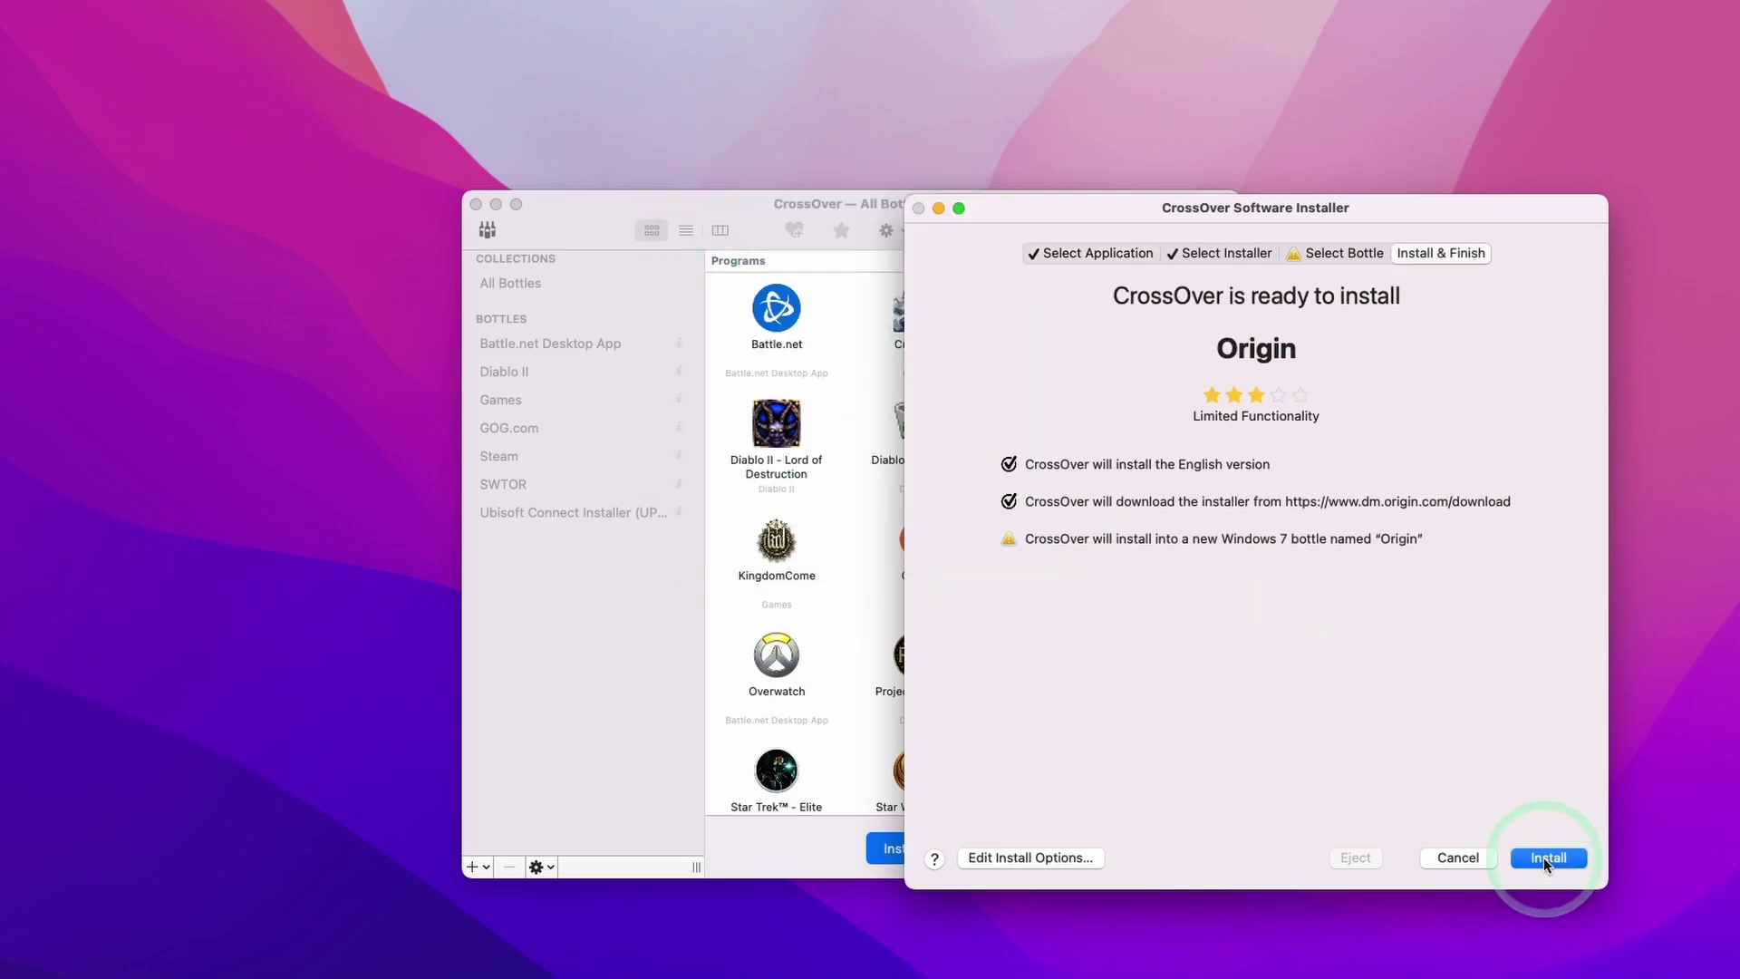
# - Select a new Windows 7 64-bit bottle and start installing Origin into it
pyautogui.click(1344, 254)
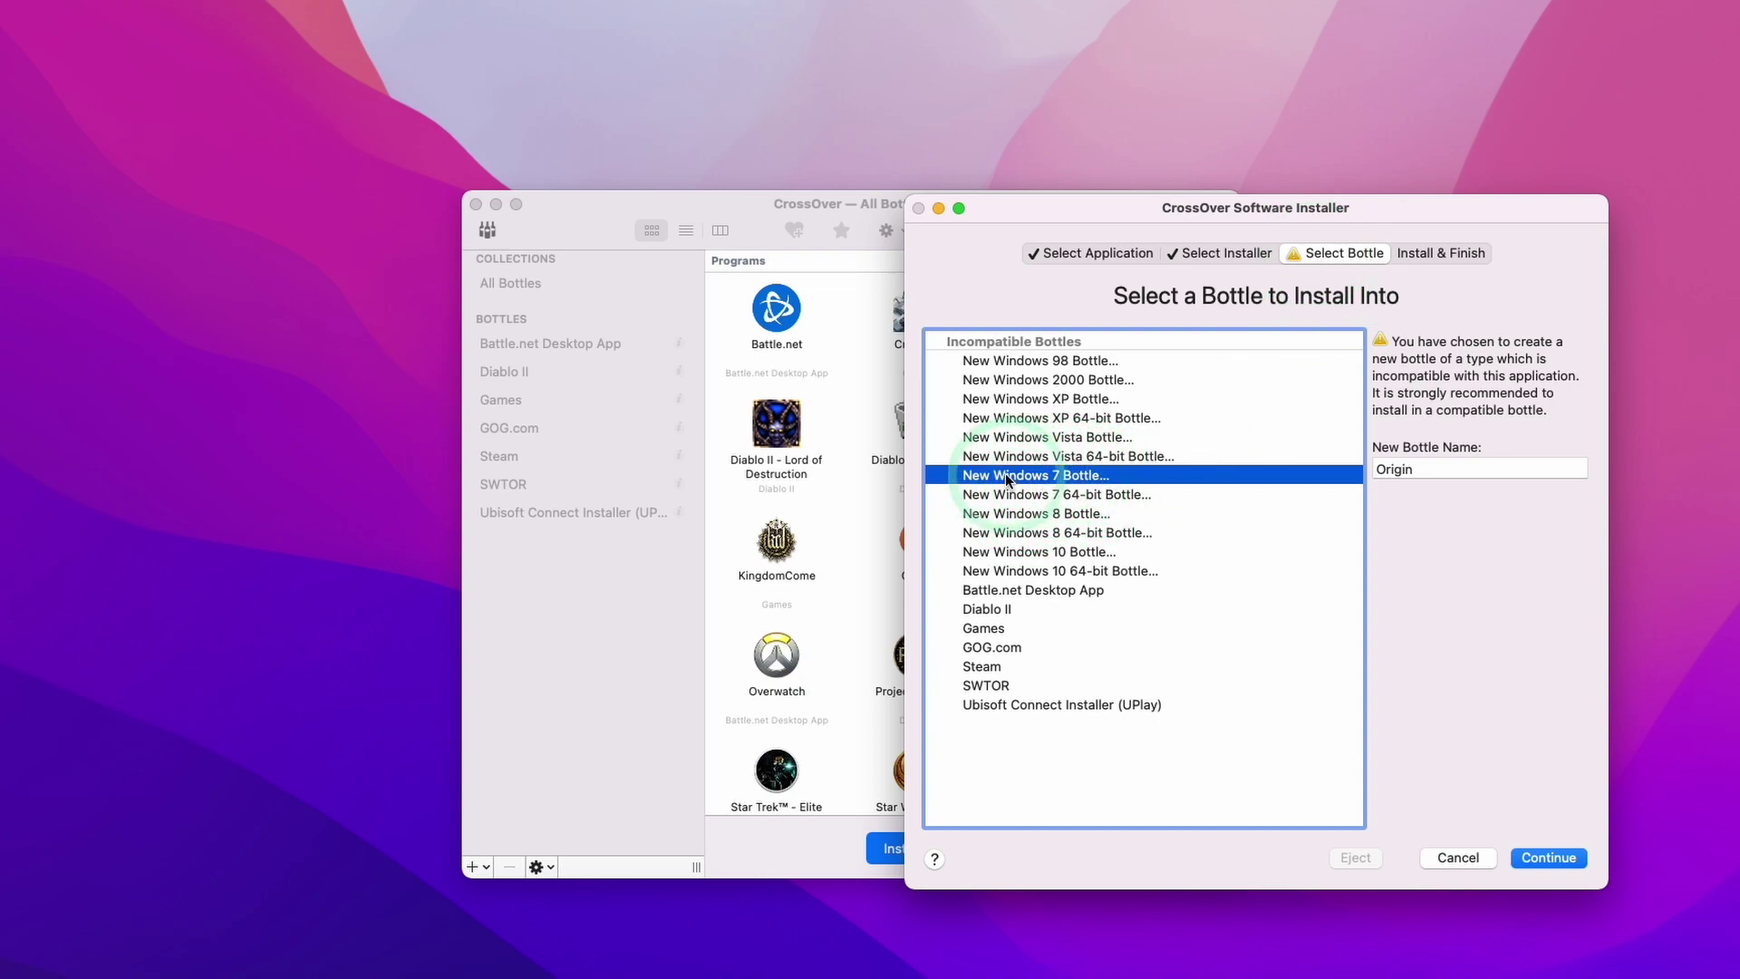
pyautogui.click(1030, 494)
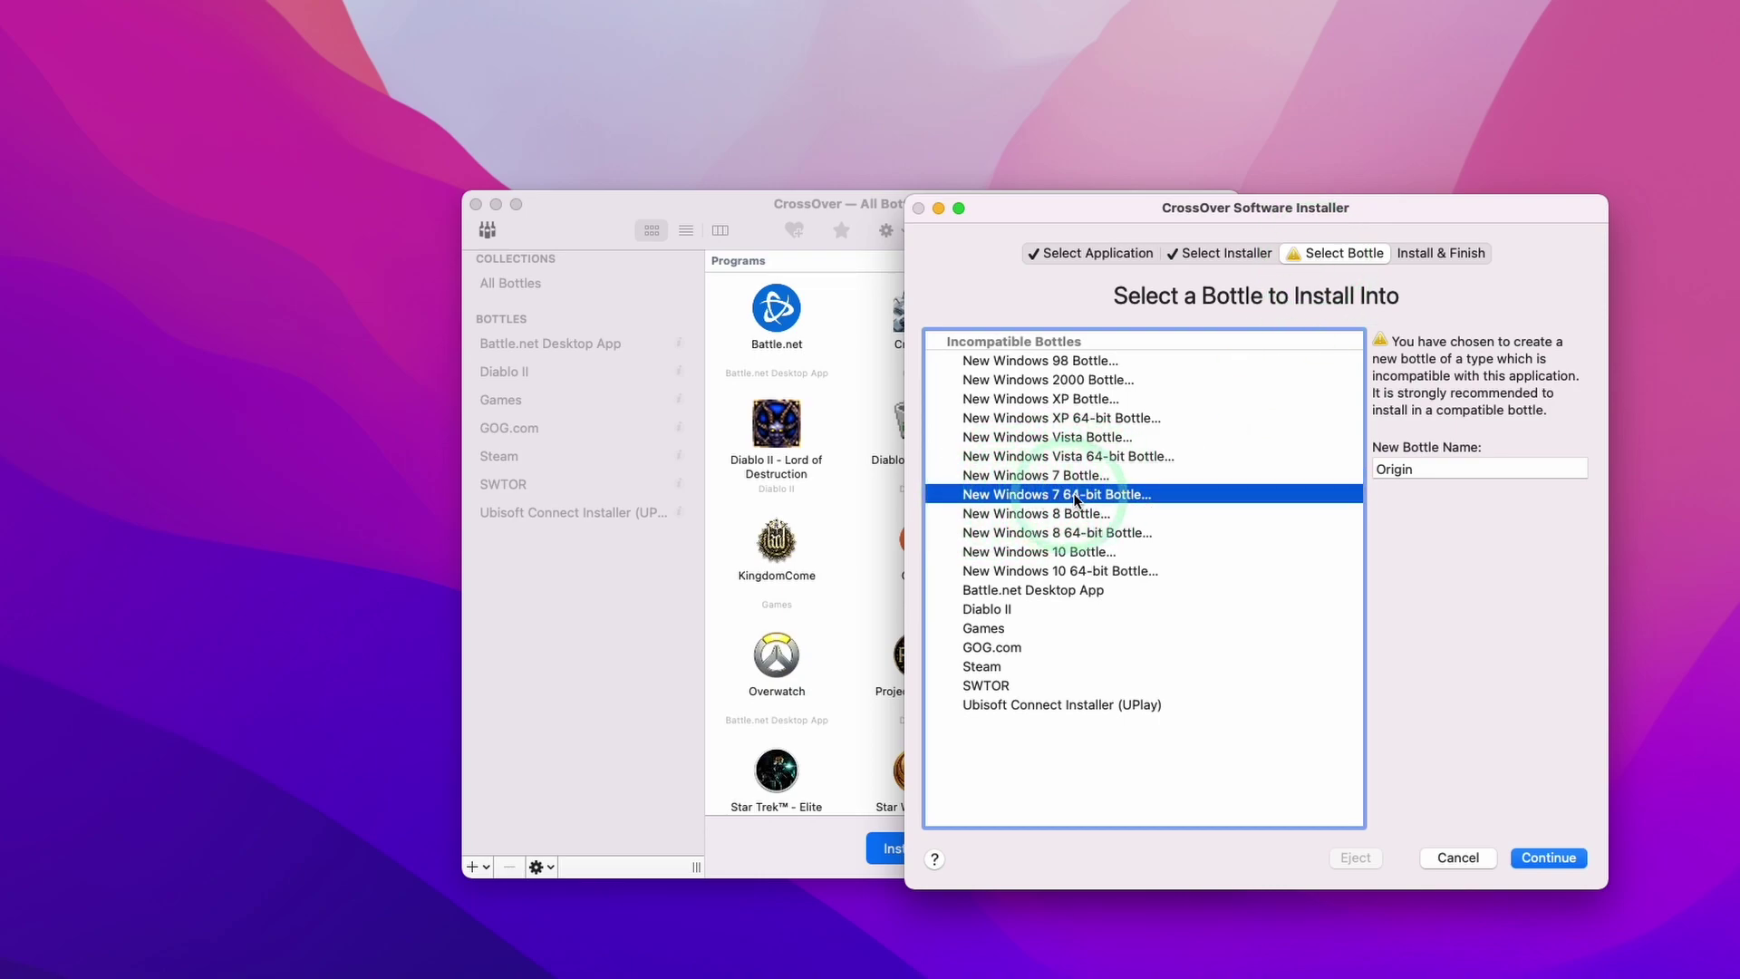
pyautogui.click(1556, 858)
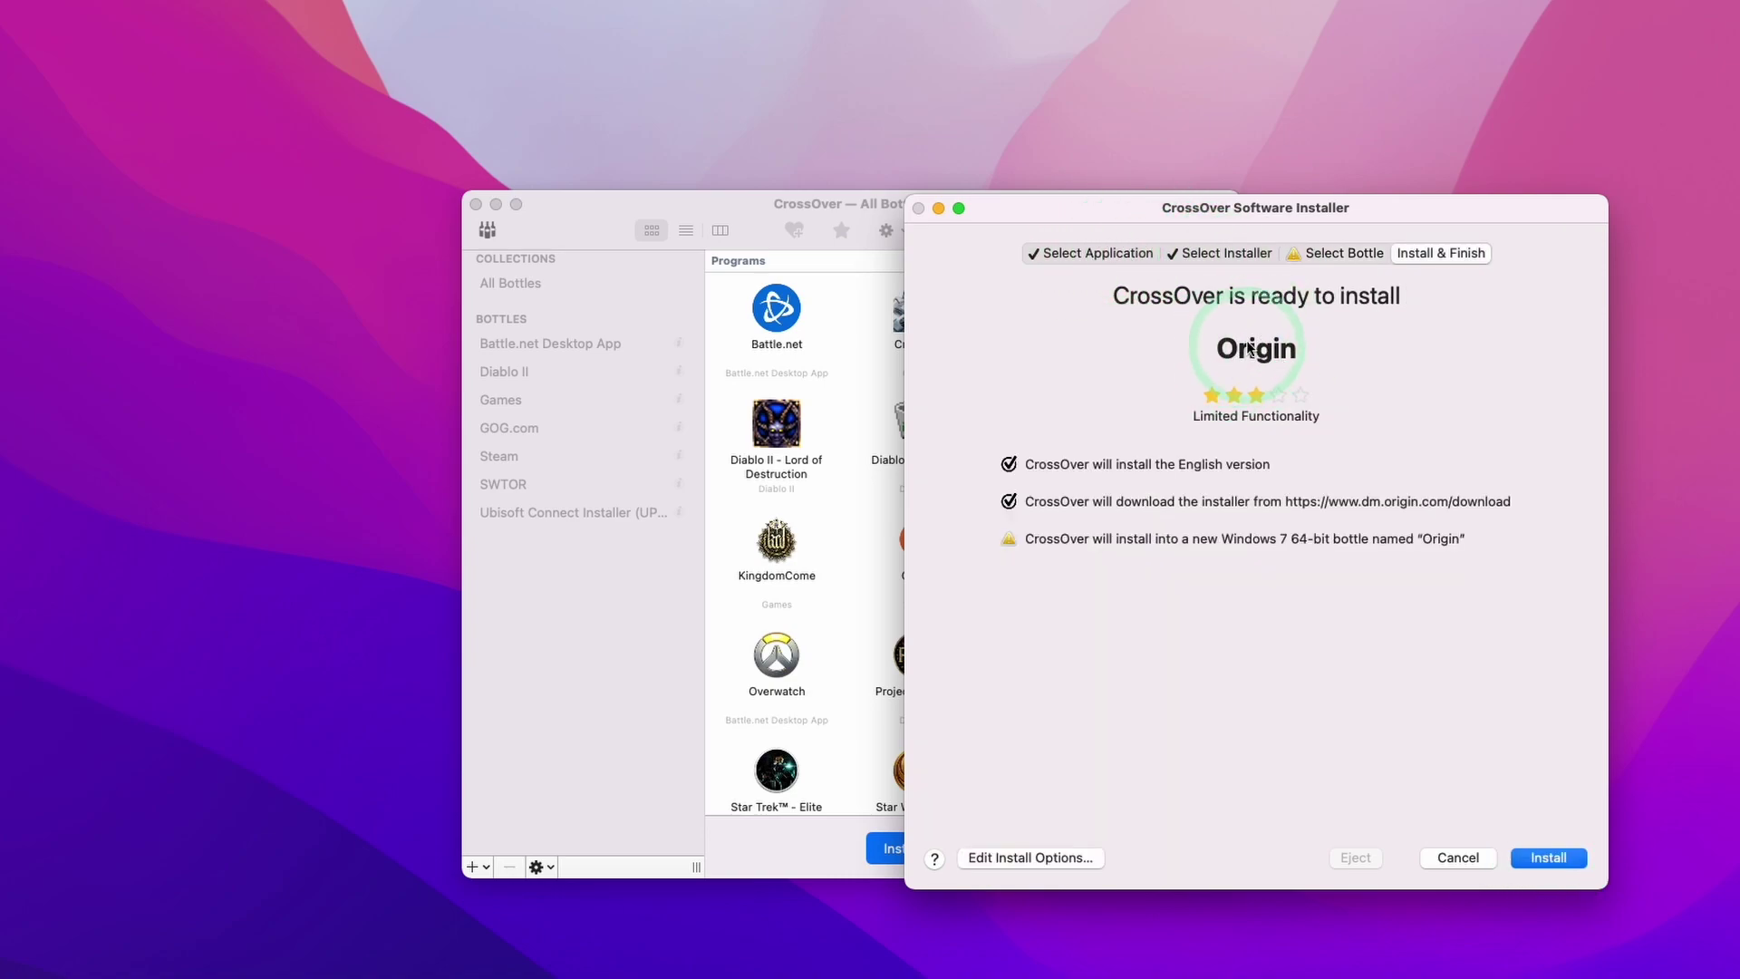
pyautogui.click(1344, 253)
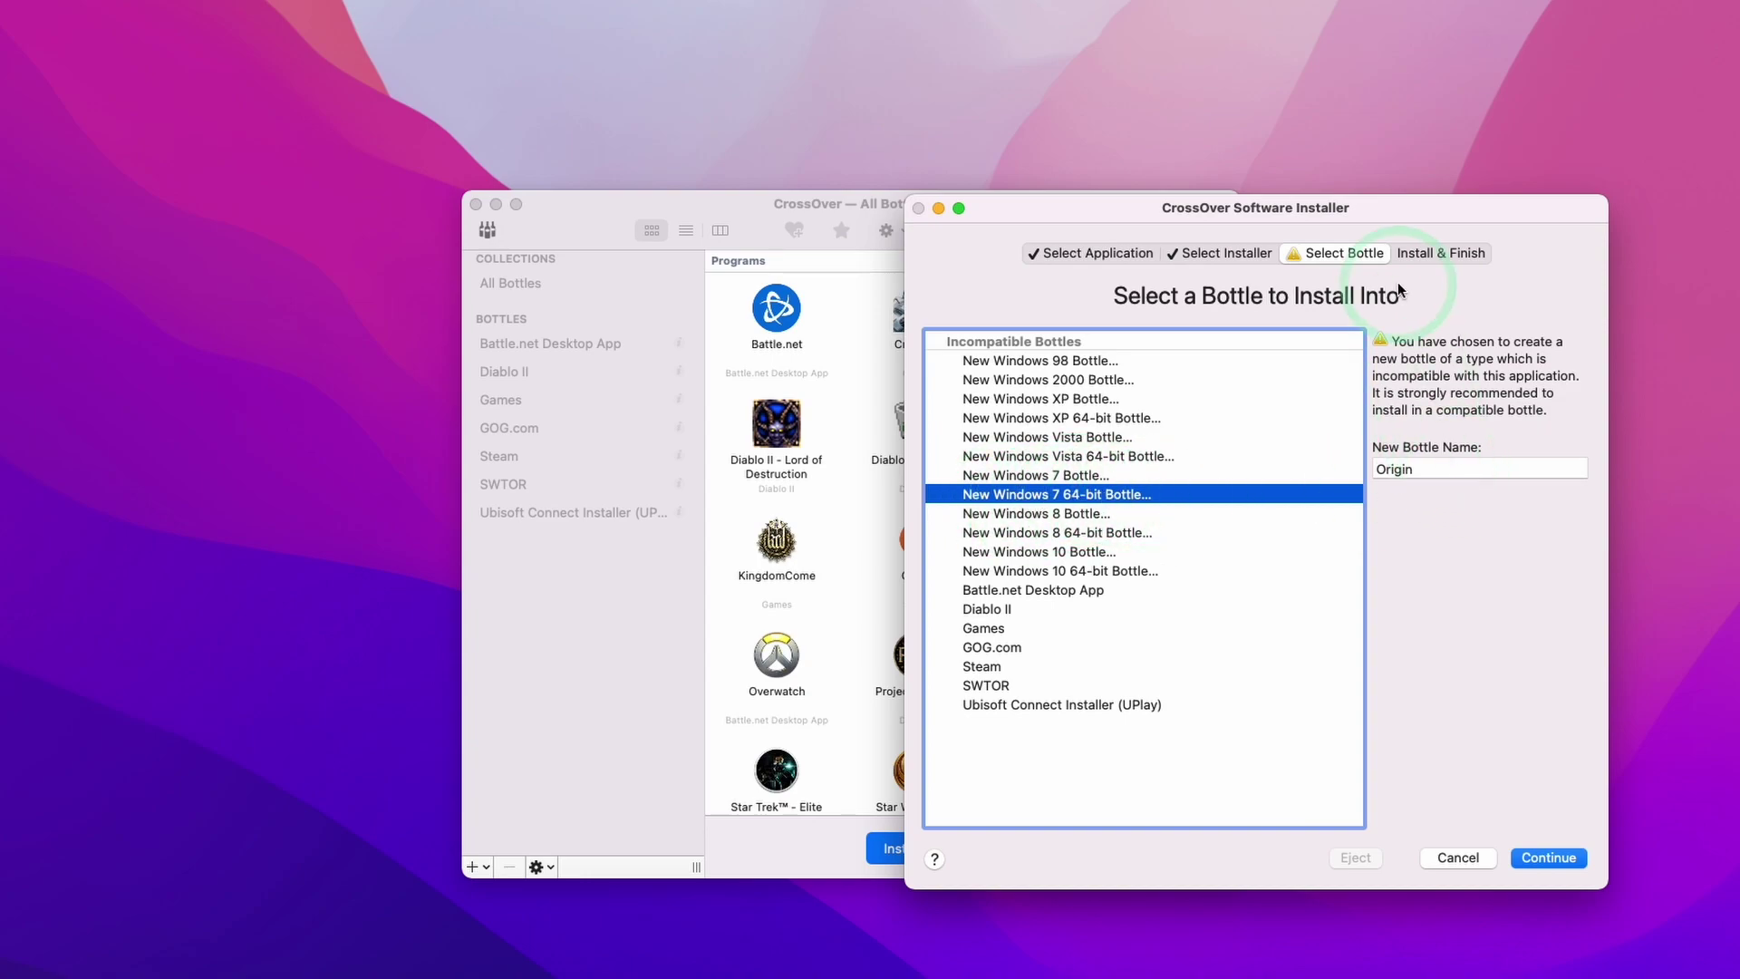
pyautogui.click(1441, 254)
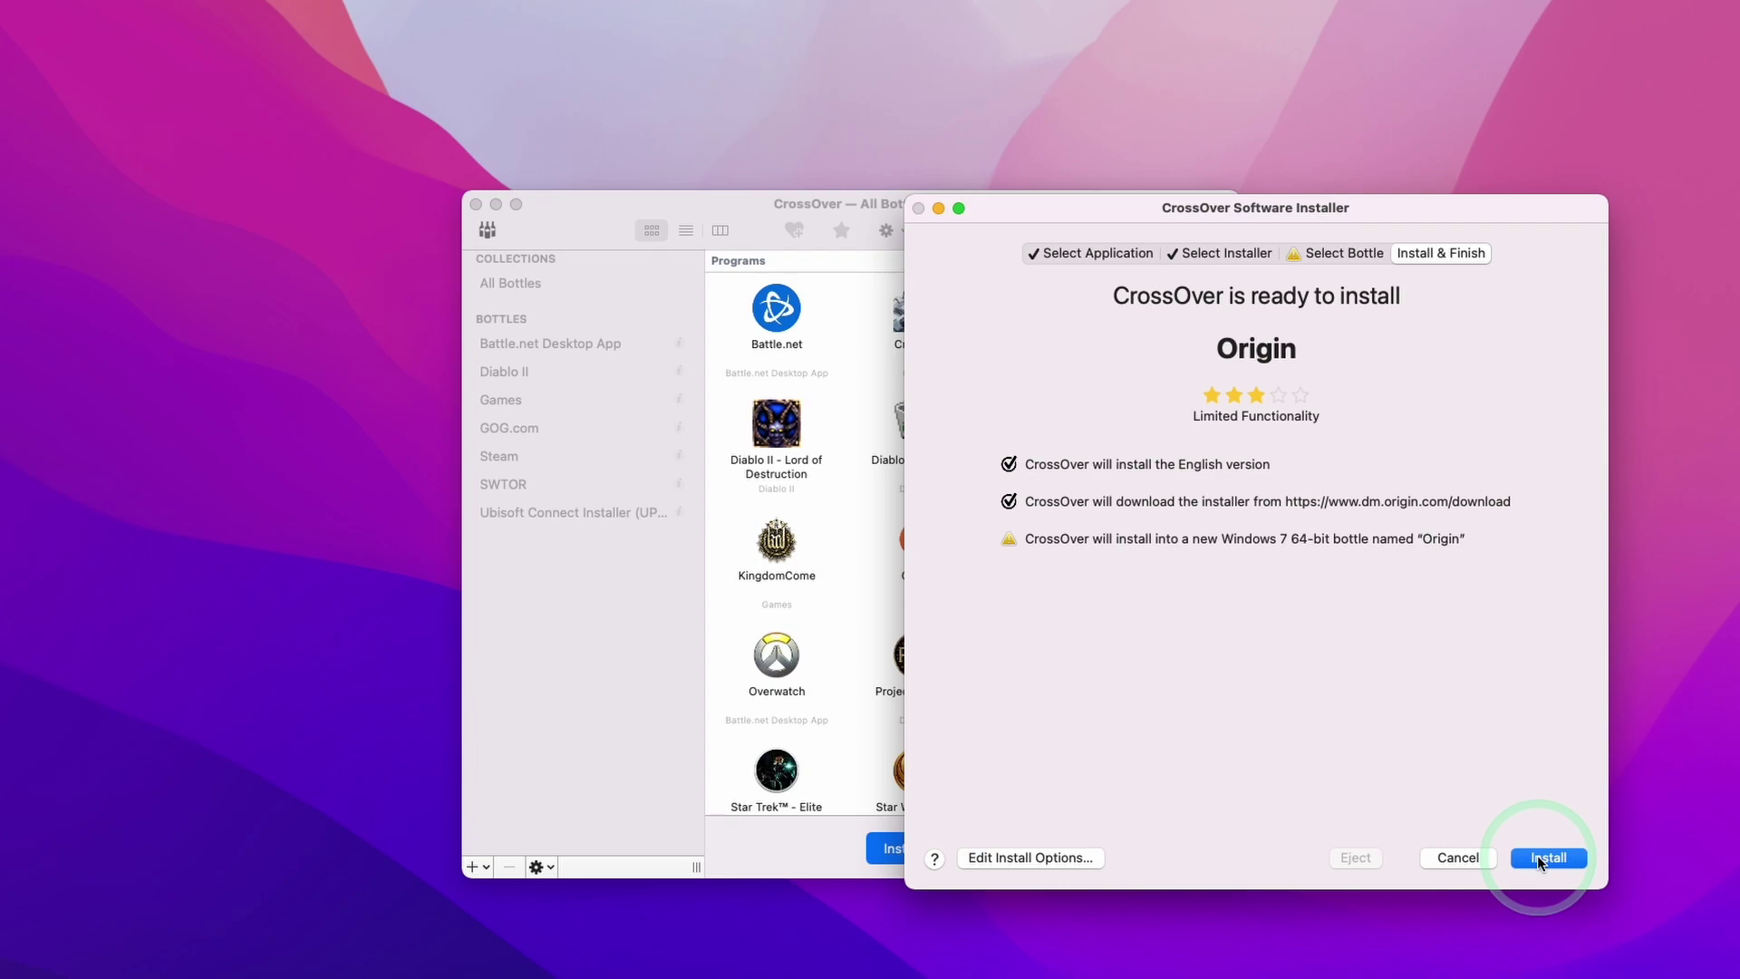
pyautogui.click(1548, 858)
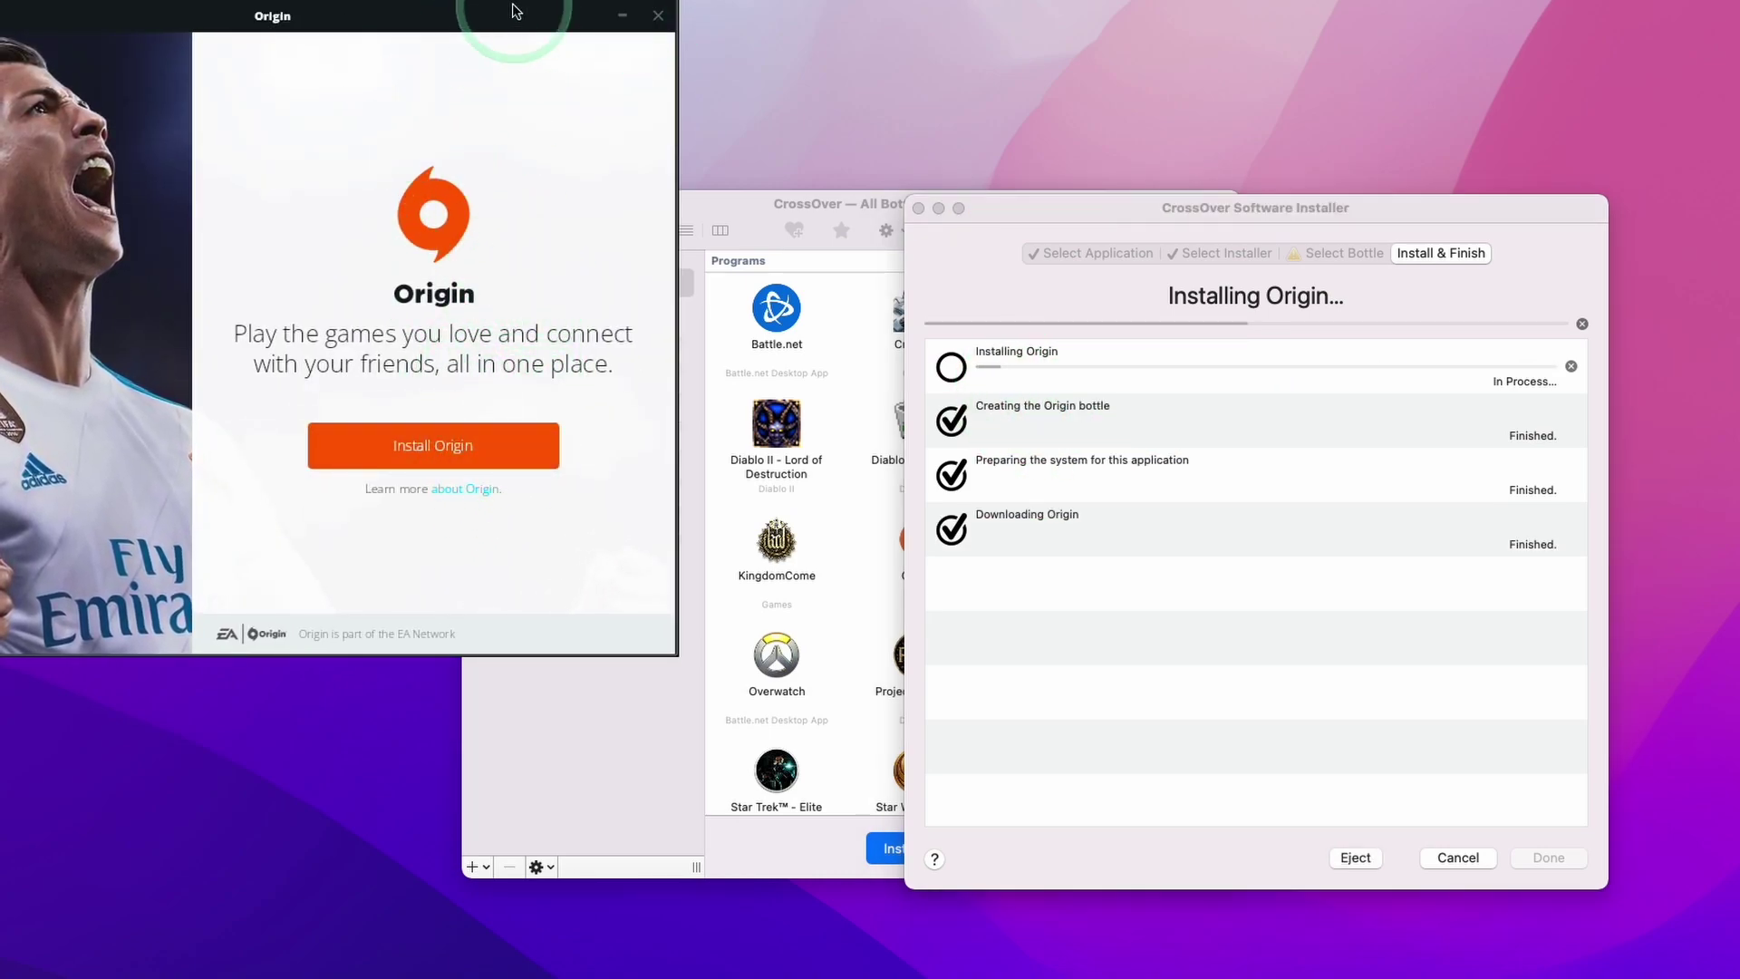
# - Run Origin's own setup with the End User License Agreement accepted
pyautogui.moveTo(515, 12); pyautogui.dragTo(569, 37)
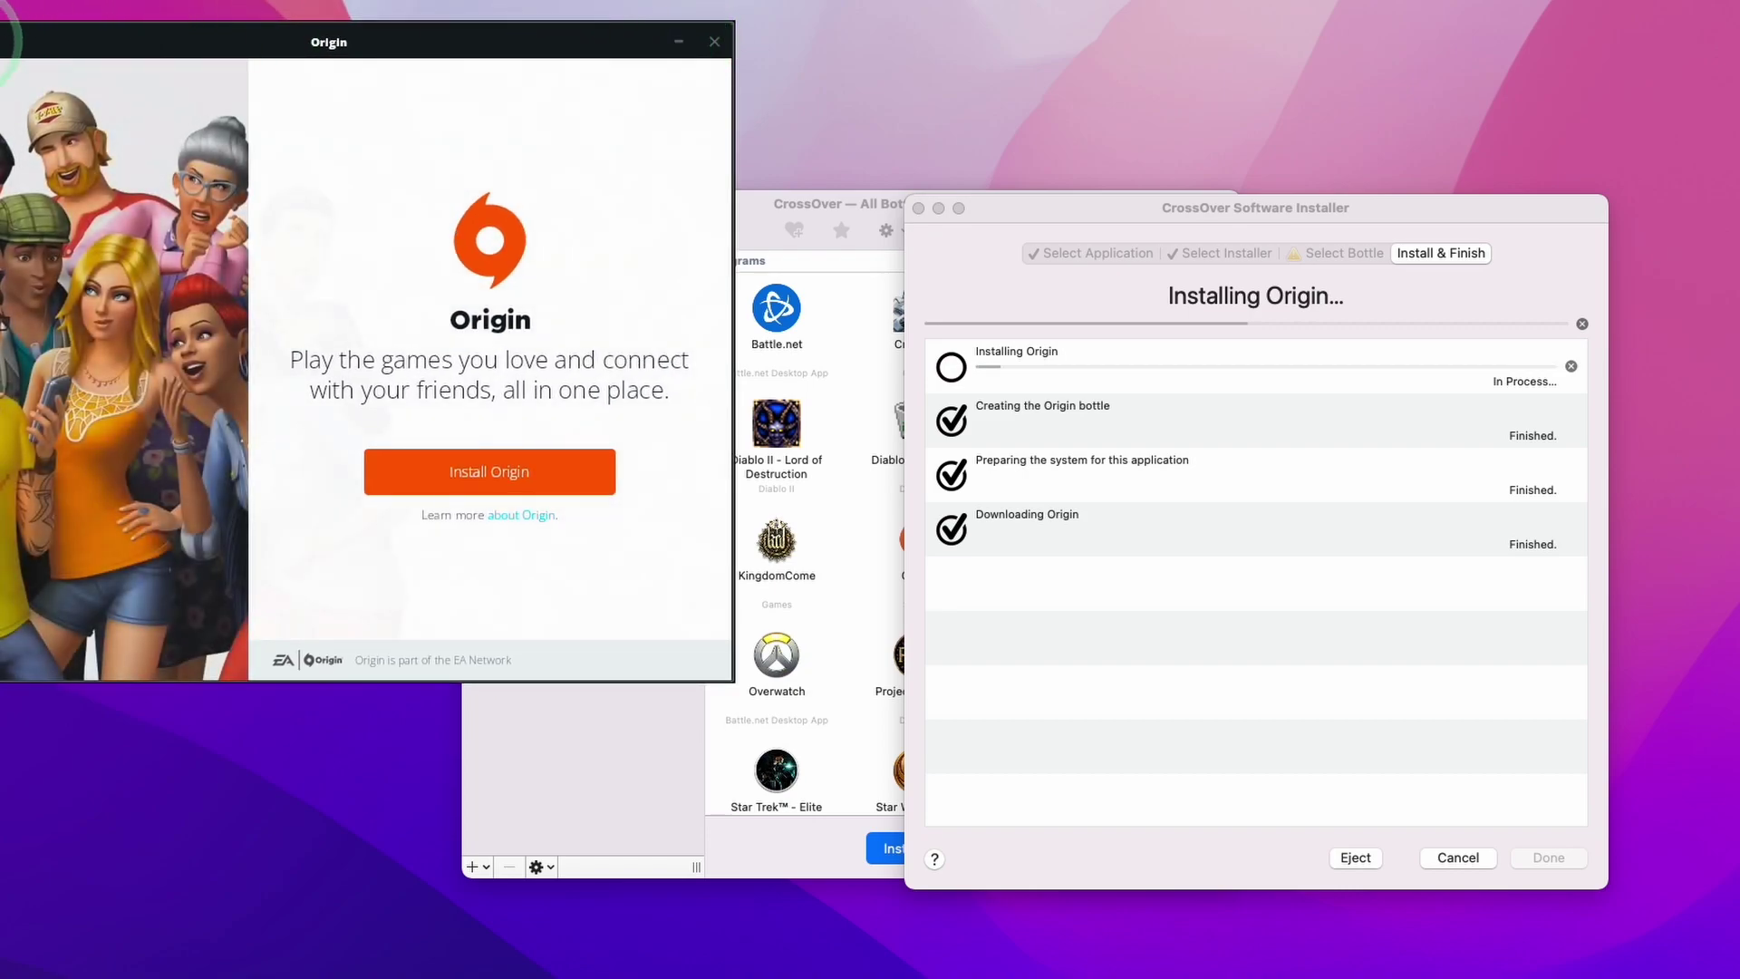
pyautogui.click(490, 472)
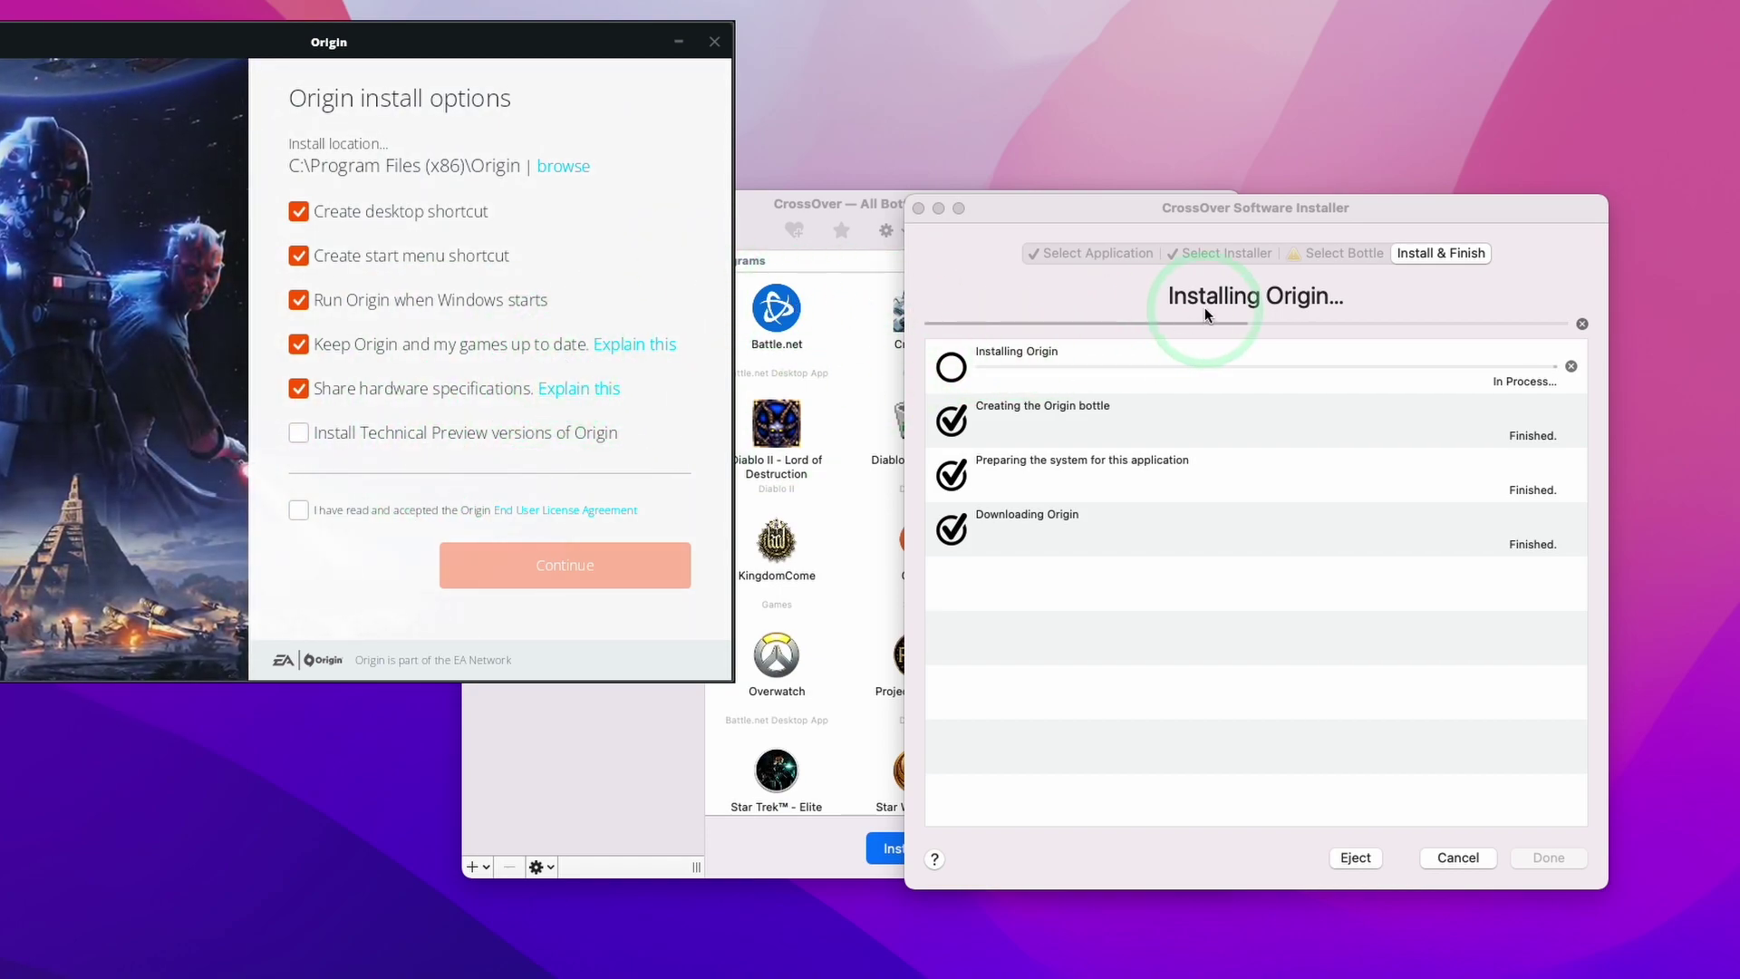
pyautogui.click(298, 510)
pyautogui.click(515, 573)
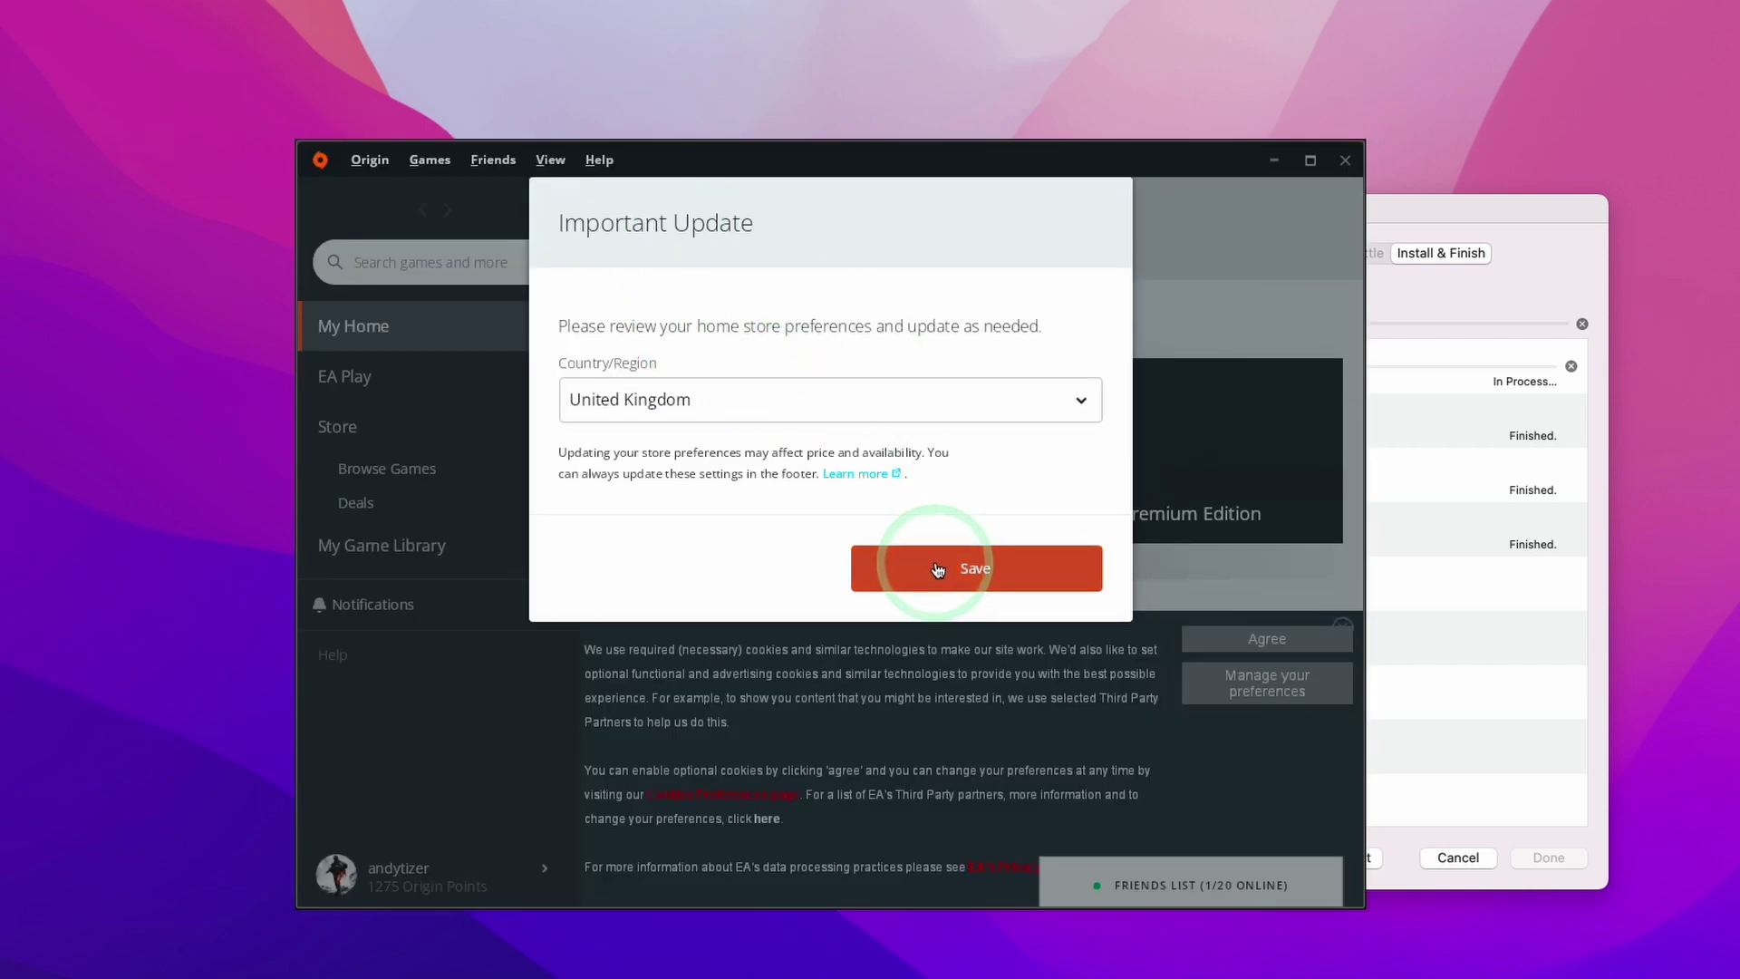
# - Save United Kingdom as Origin's store region, then switch between Origin and CrossOver's installer
pyautogui.click(938, 563)
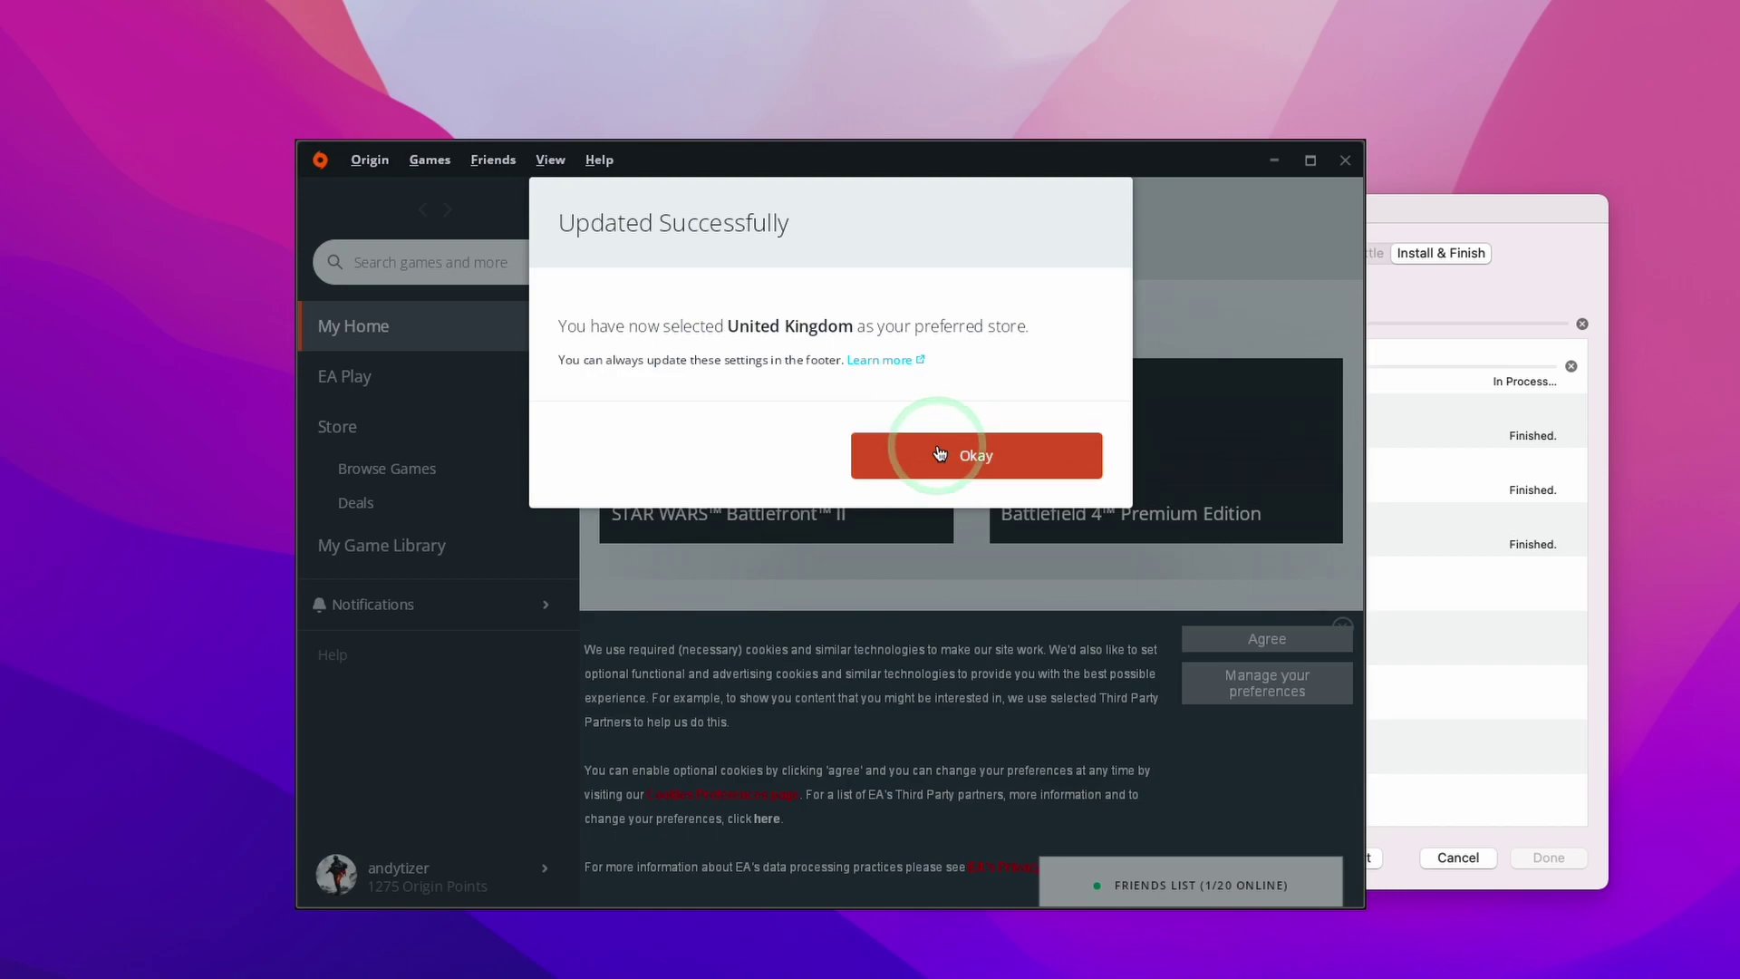
pyautogui.click(976, 437)
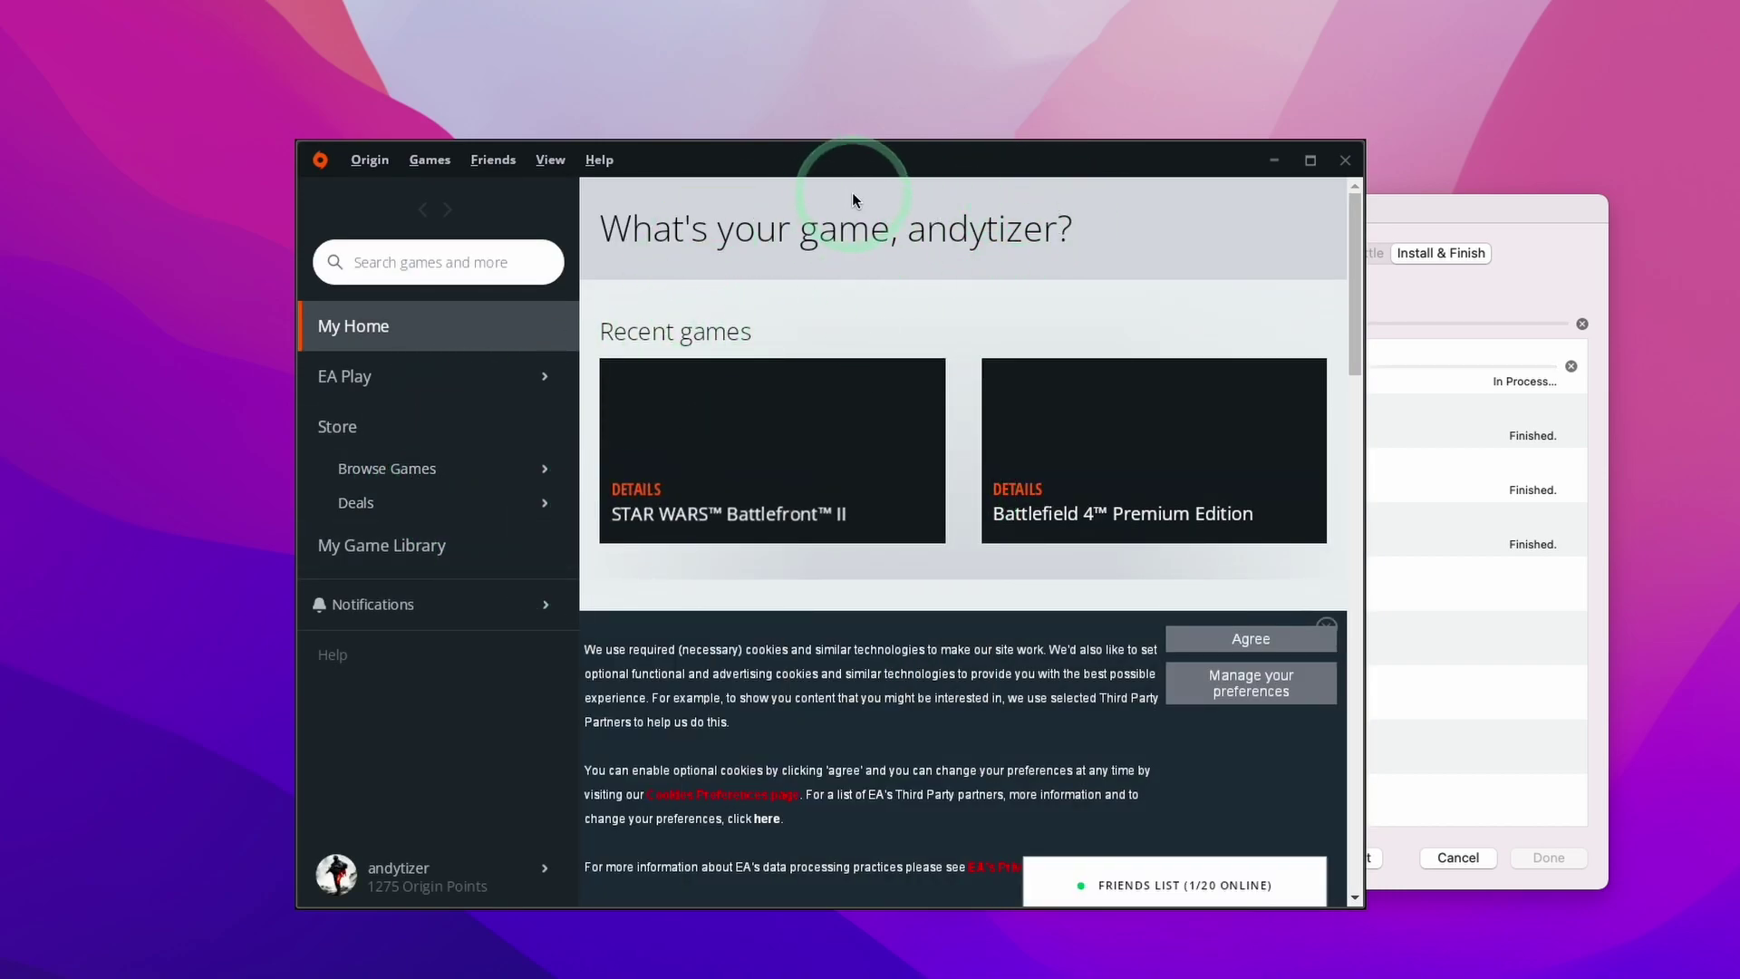
pyautogui.click(1415, 293)
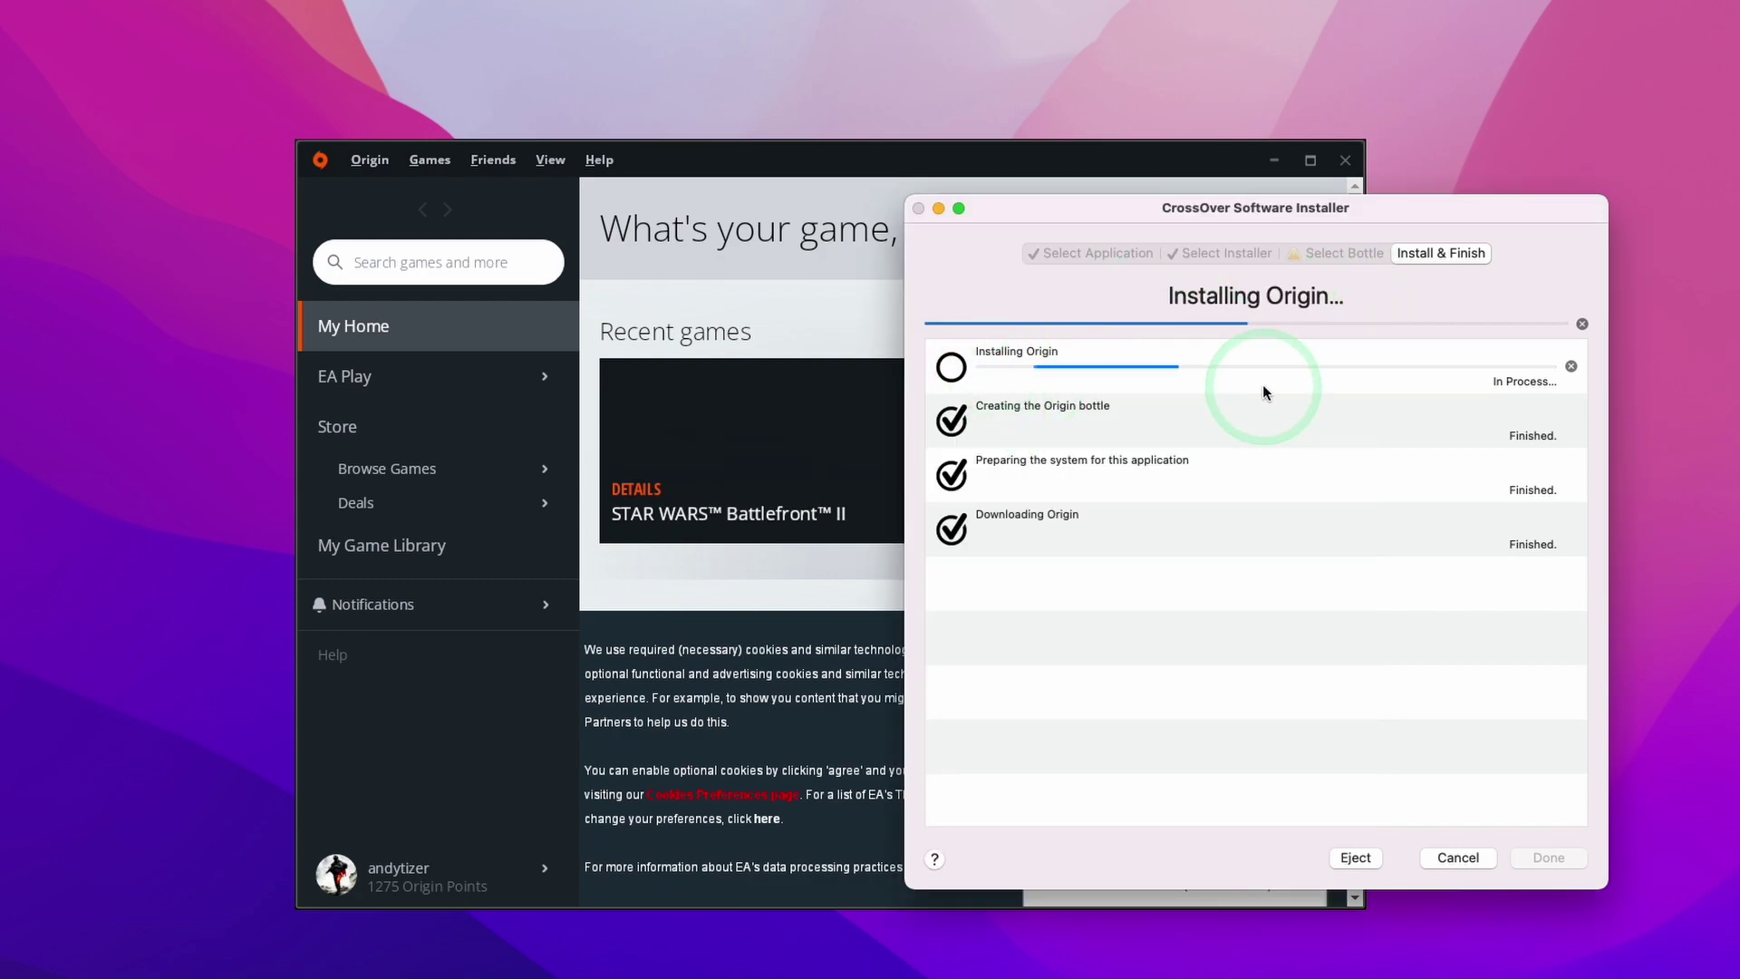
pyautogui.click(798, 218)
pyautogui.click(1405, 605)
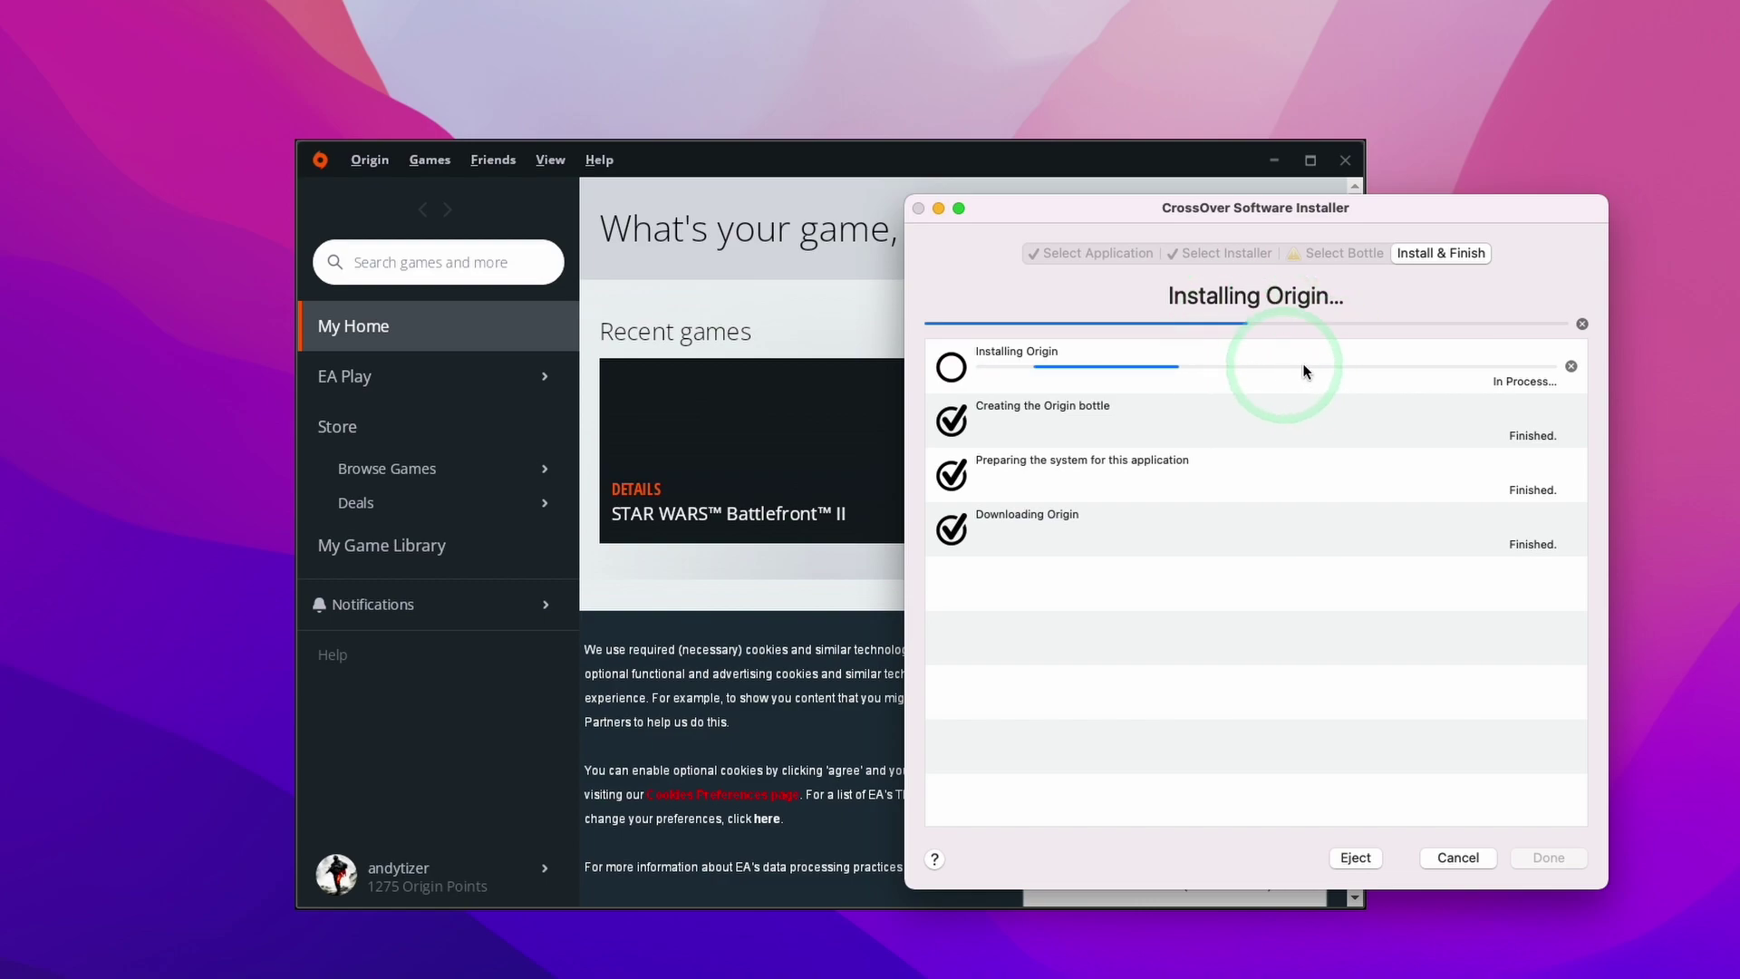
# - Cancel CrossOver's redundant Origin install and view Origin, error reporter and uninstaller in the Origin bottle
pyautogui.click(1455, 860)
pyautogui.click(1534, 859)
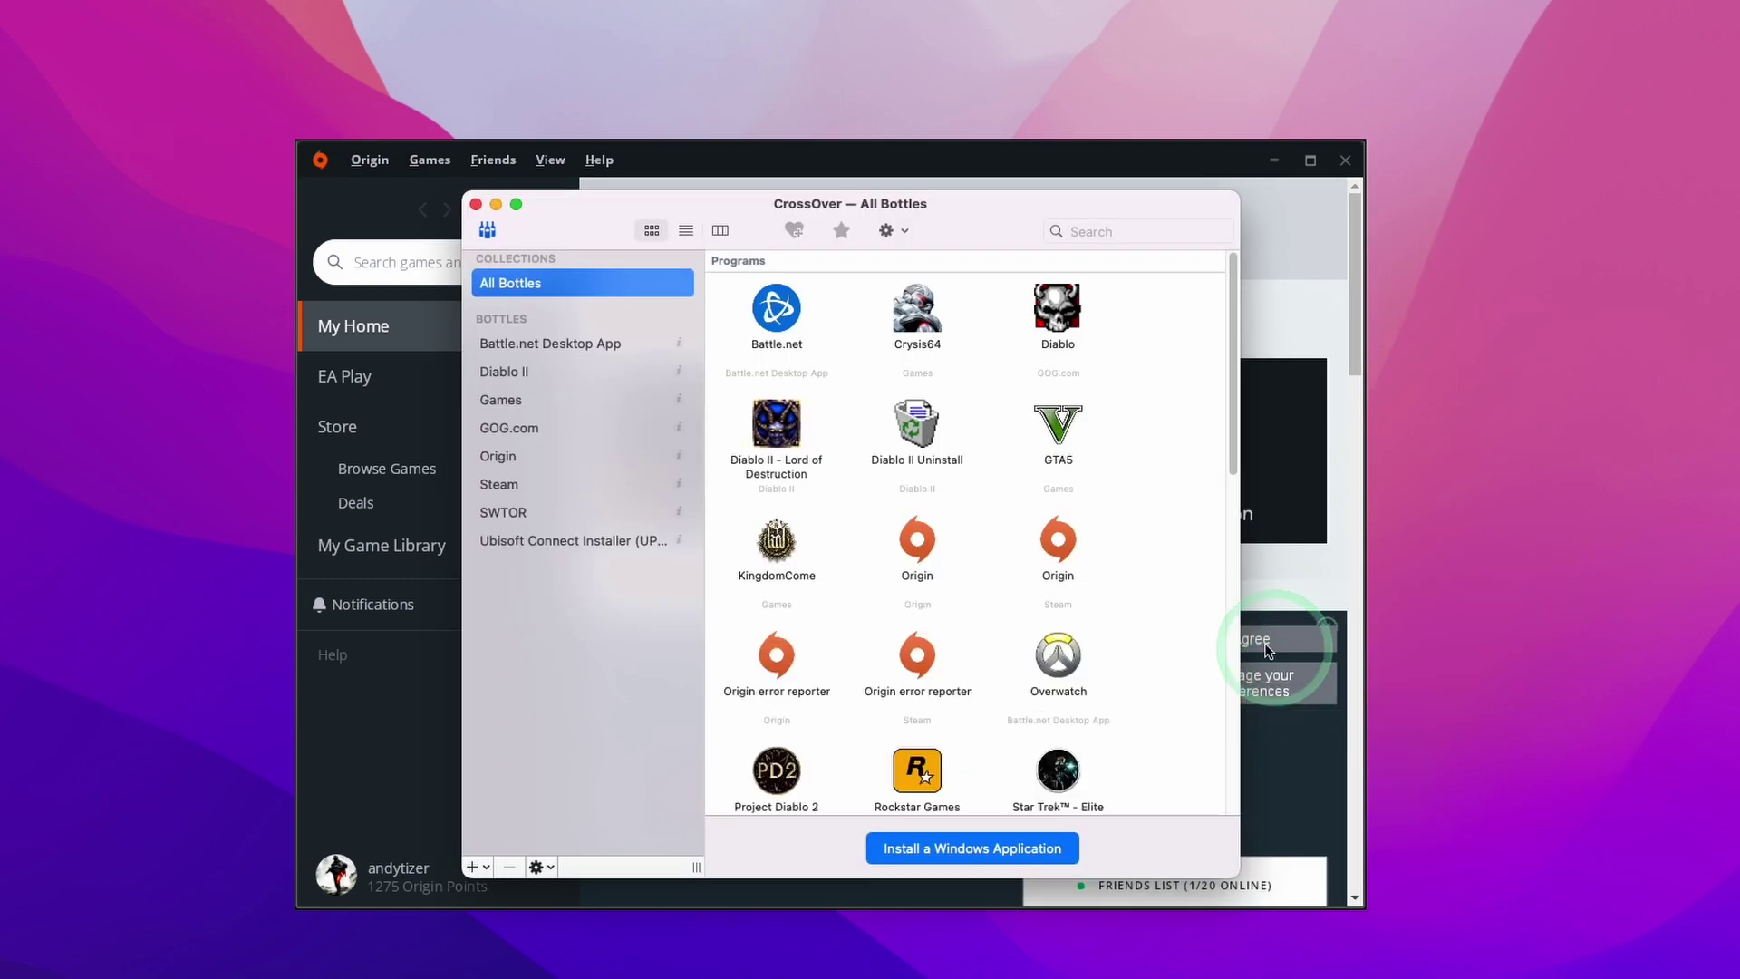
pyautogui.click(498, 456)
pyautogui.moveTo(761, 228); pyautogui.dragTo(1158, 307)
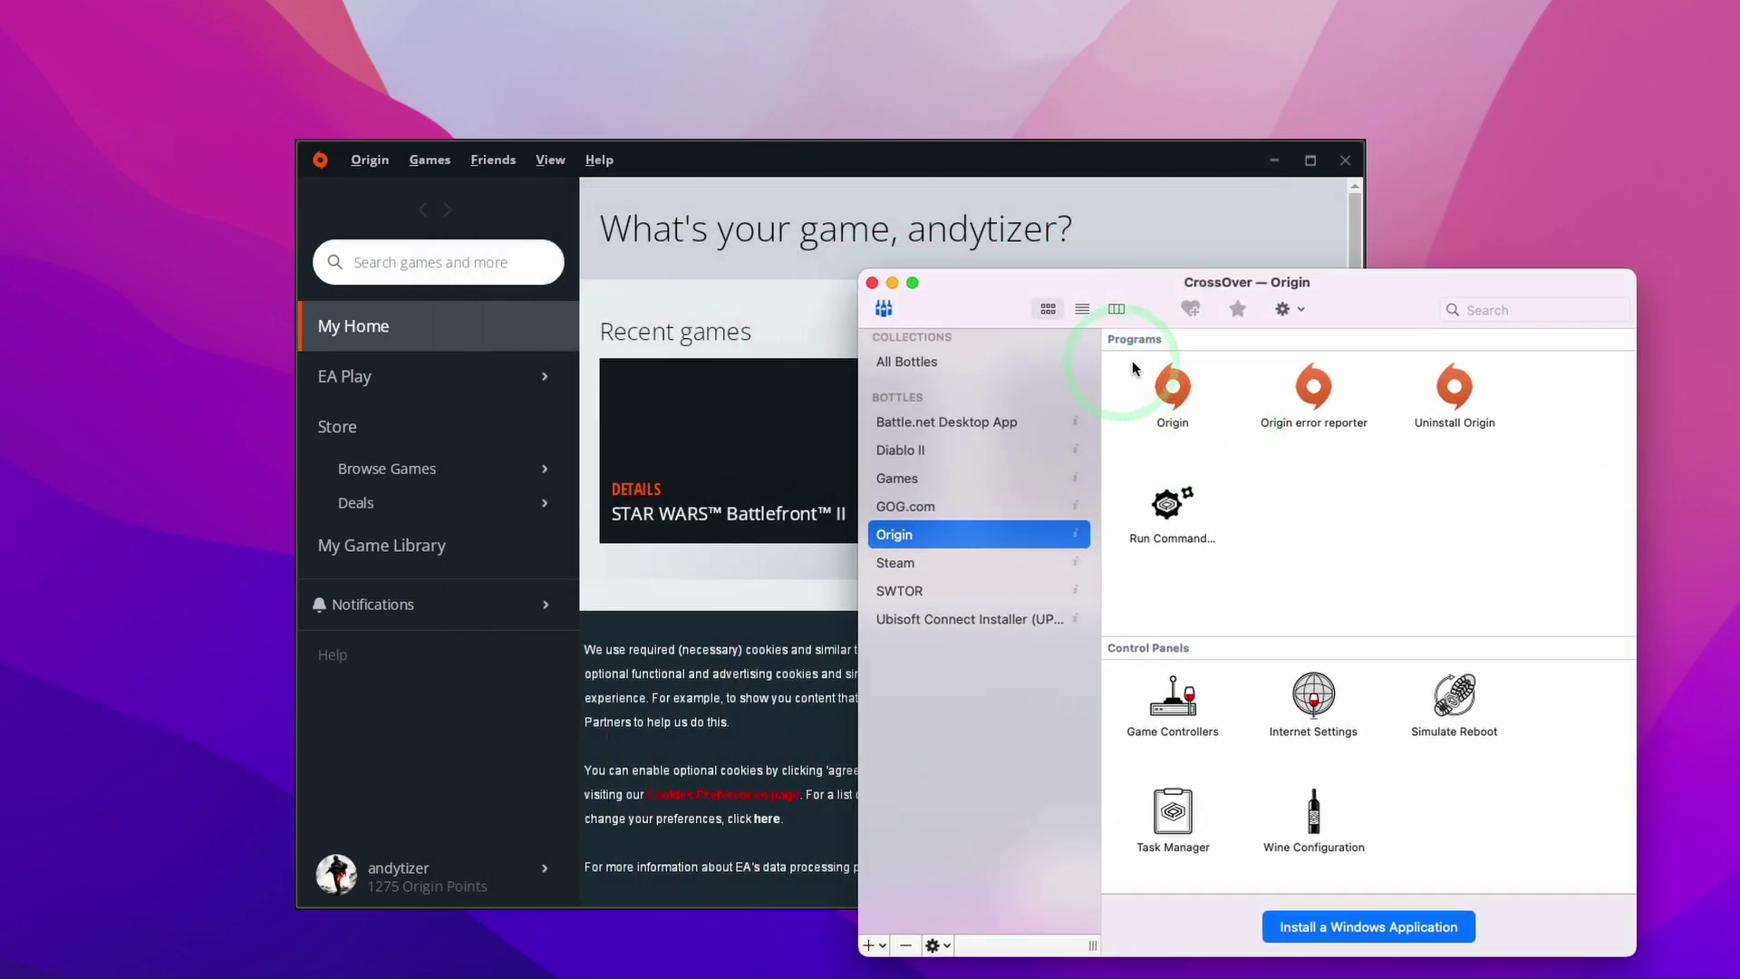
pyautogui.click(1171, 392)
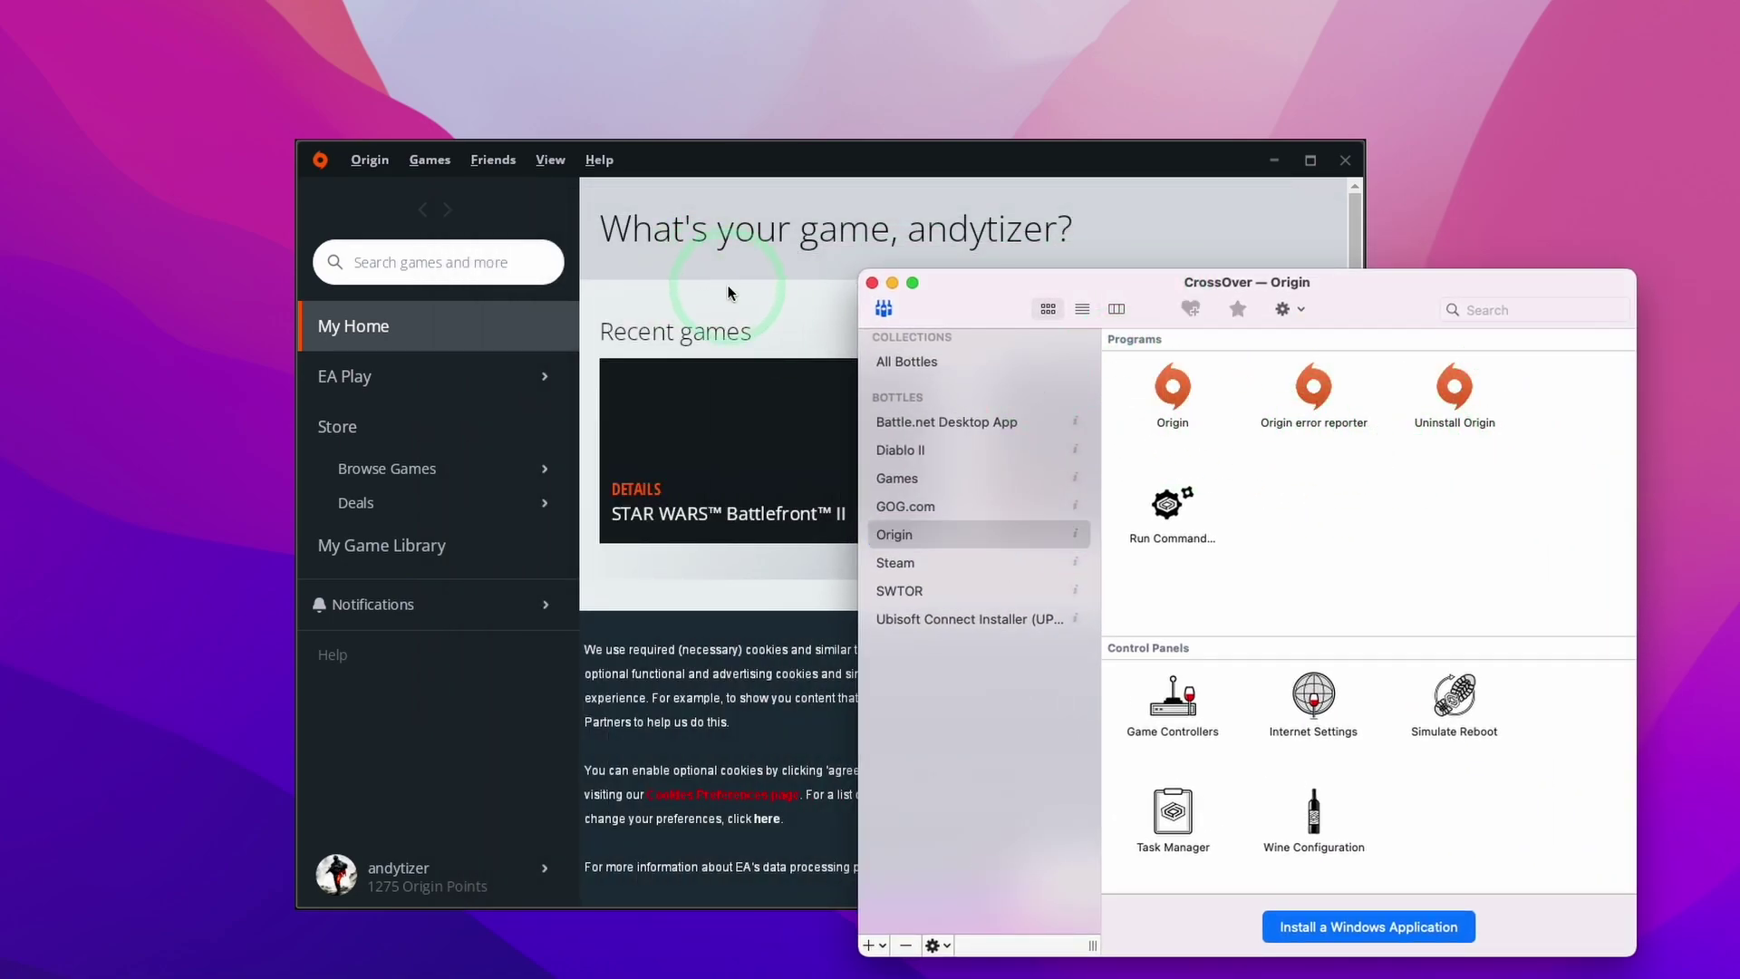
pyautogui.click(890, 285)
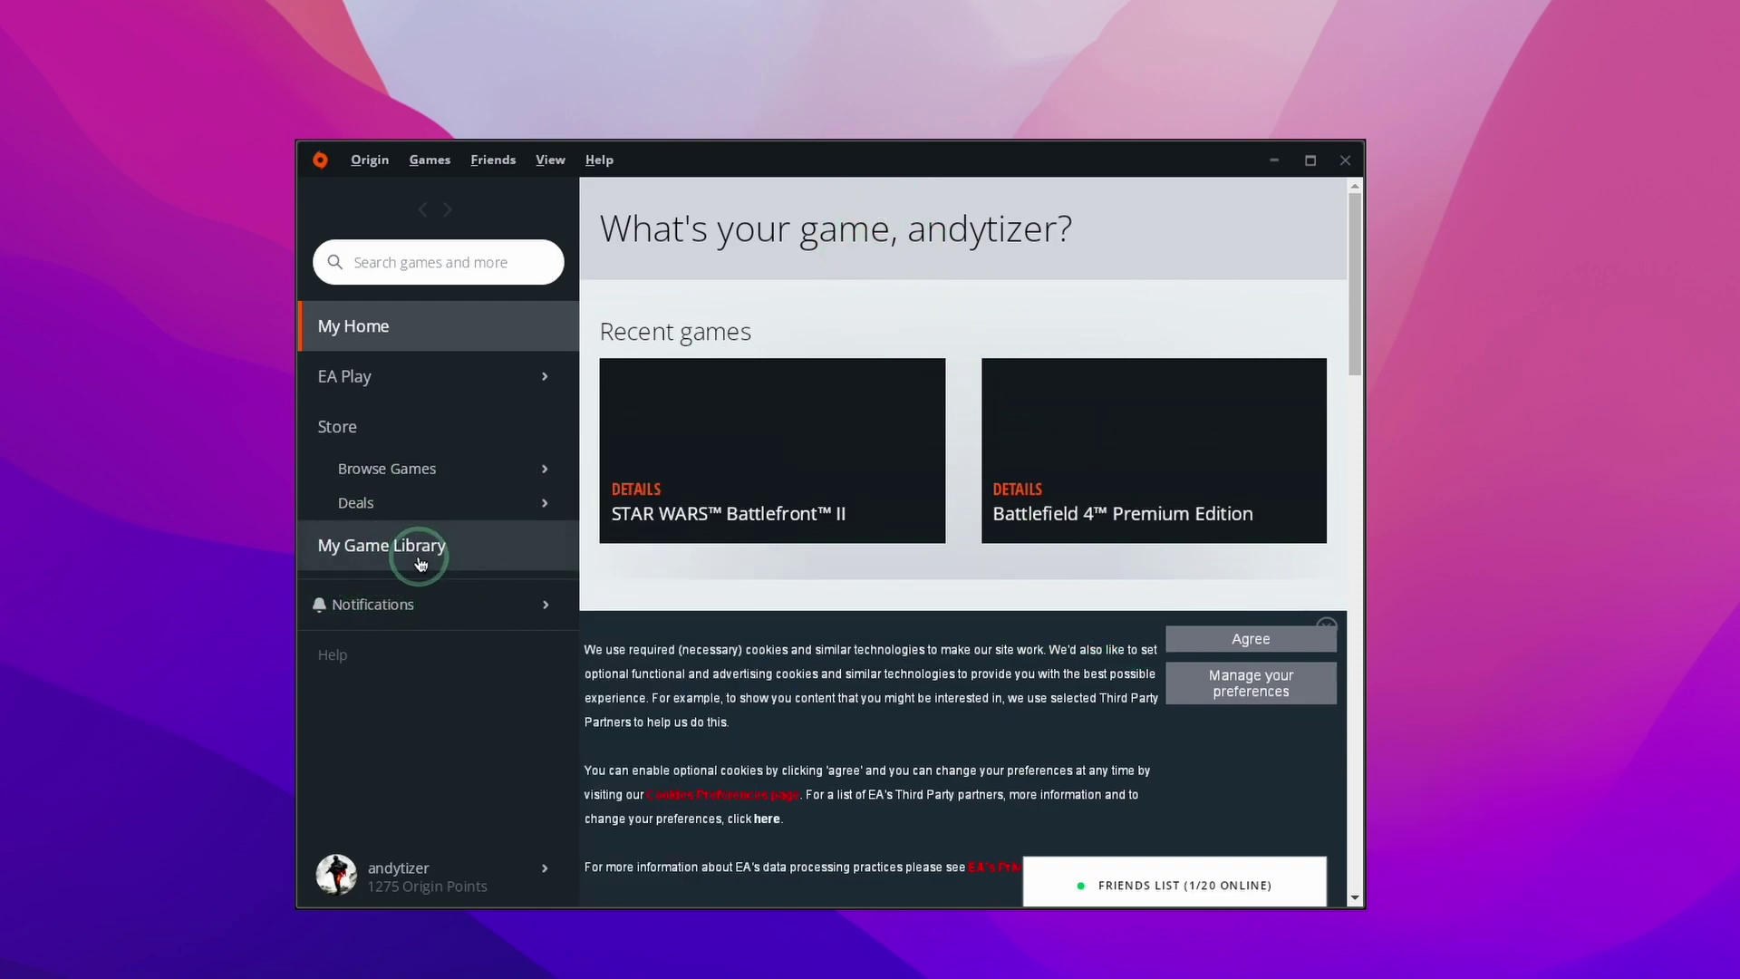
# - Download Mass Effect Legendary Edition from My Game Library, accepting its license agreements
pyautogui.click(1250, 638)
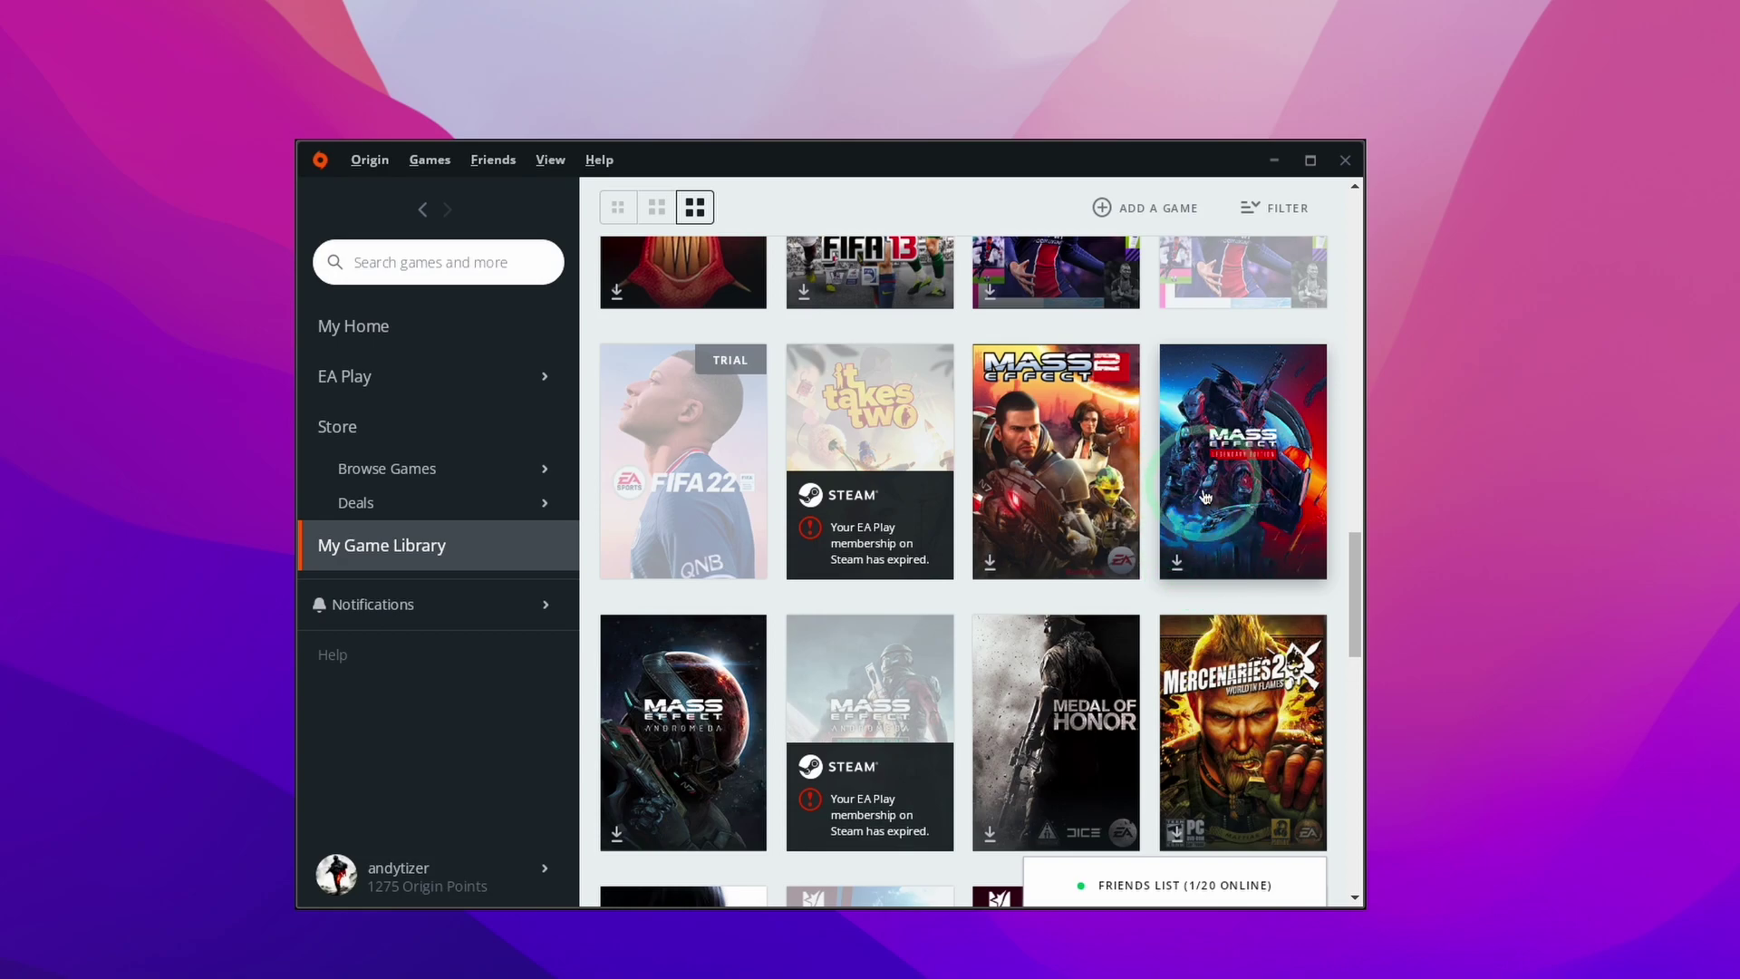
pyautogui.click(1204, 496)
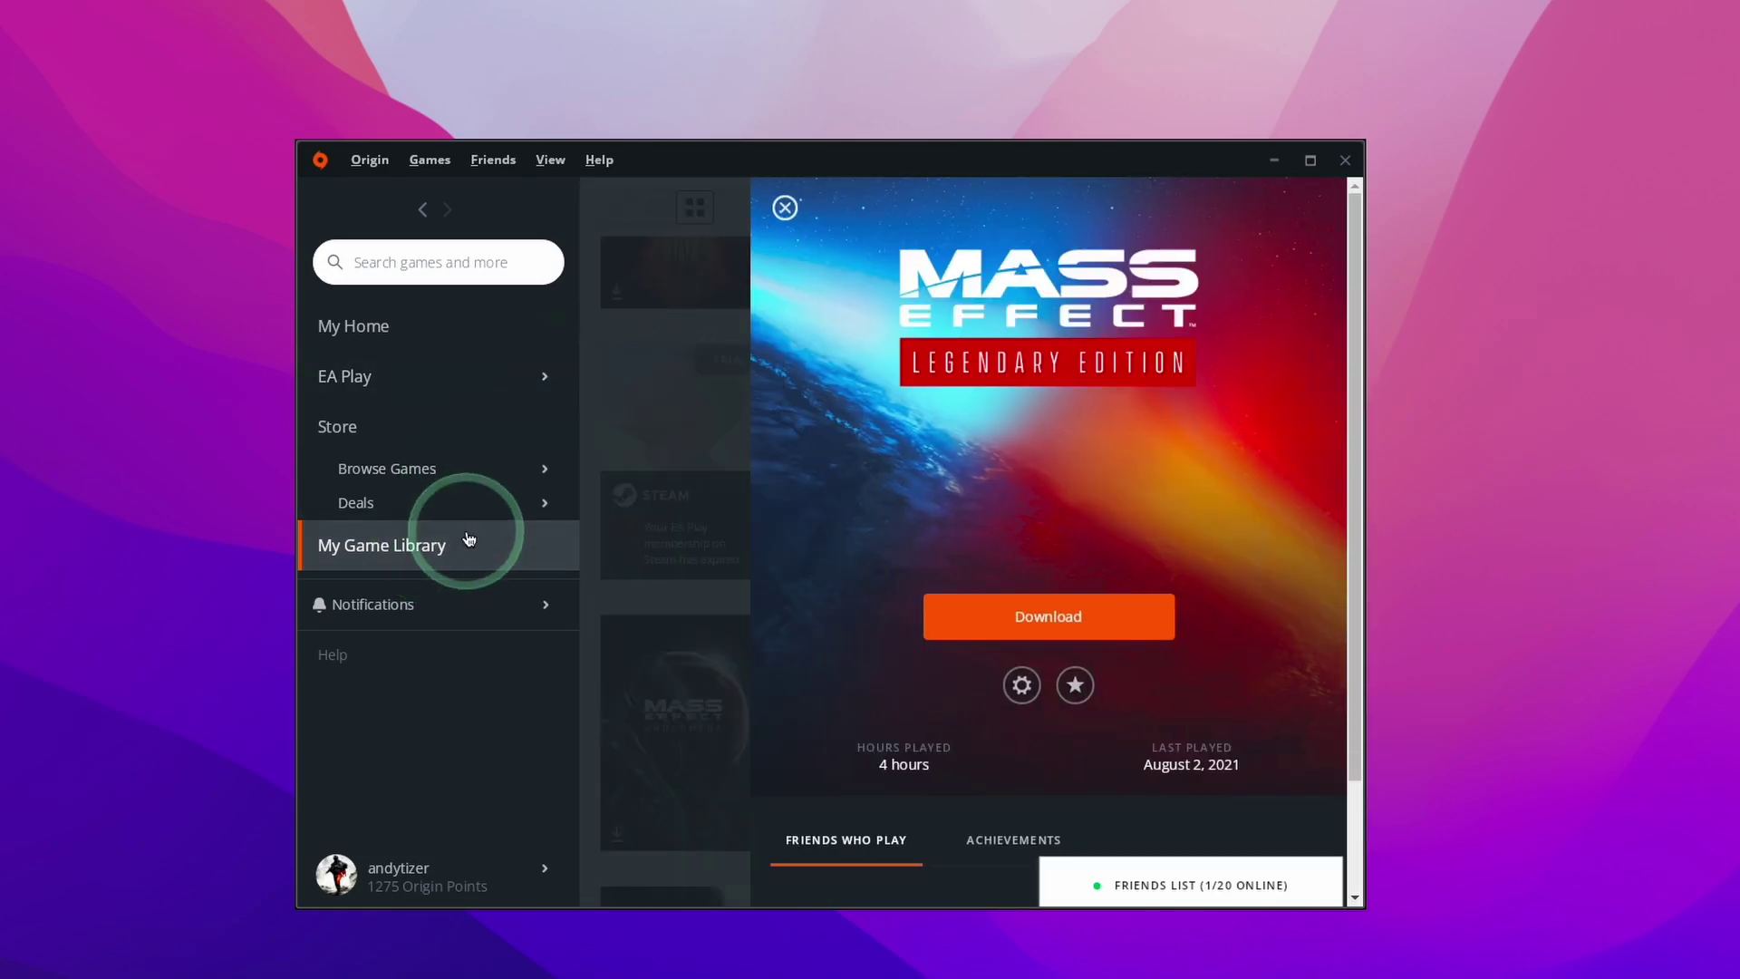
pyautogui.click(1054, 616)
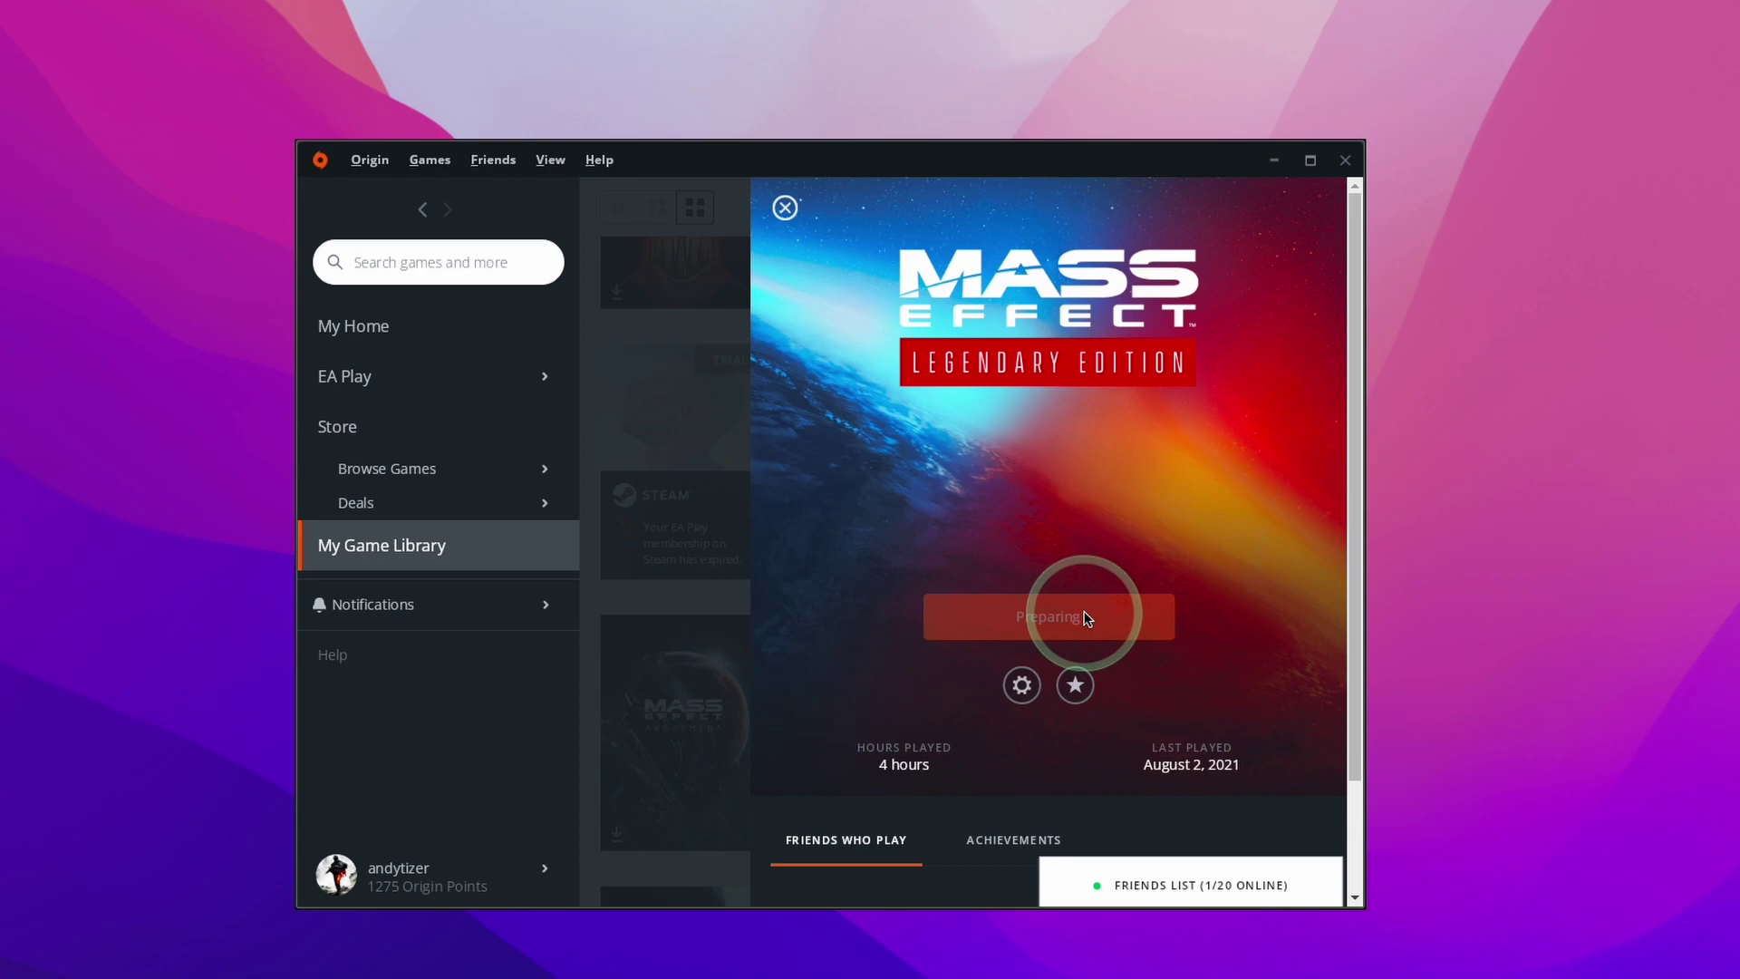
pyautogui.click(715, 658)
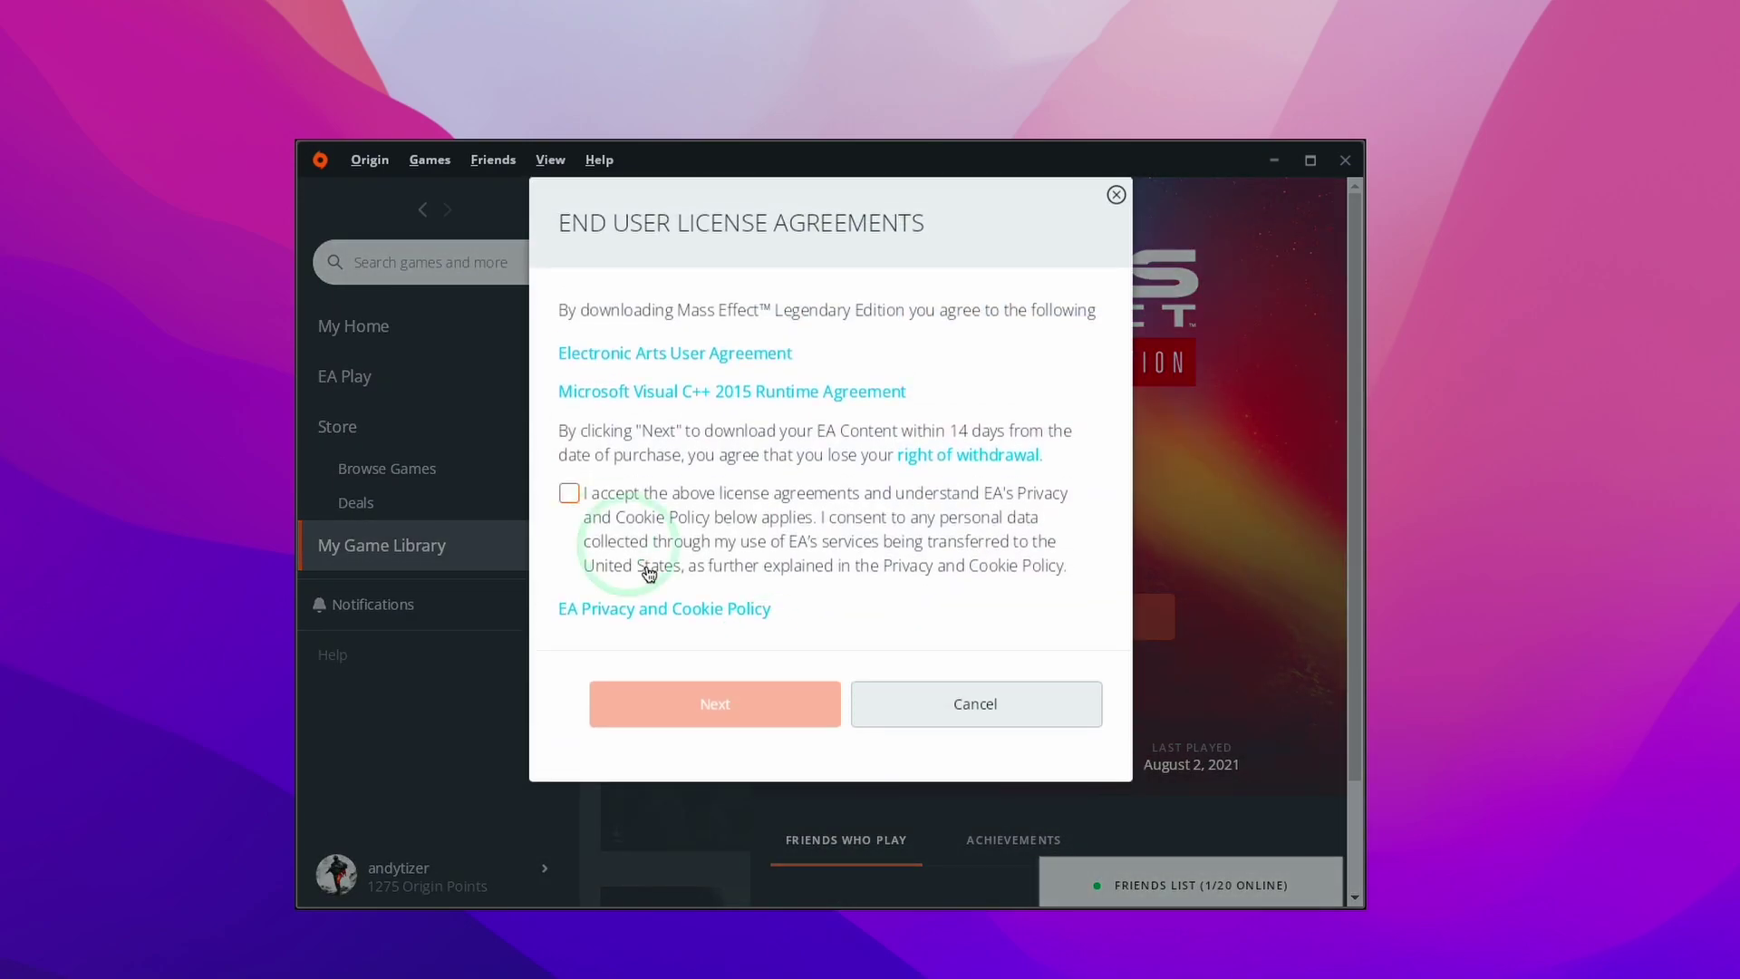
pyautogui.click(649, 569)
pyautogui.click(716, 703)
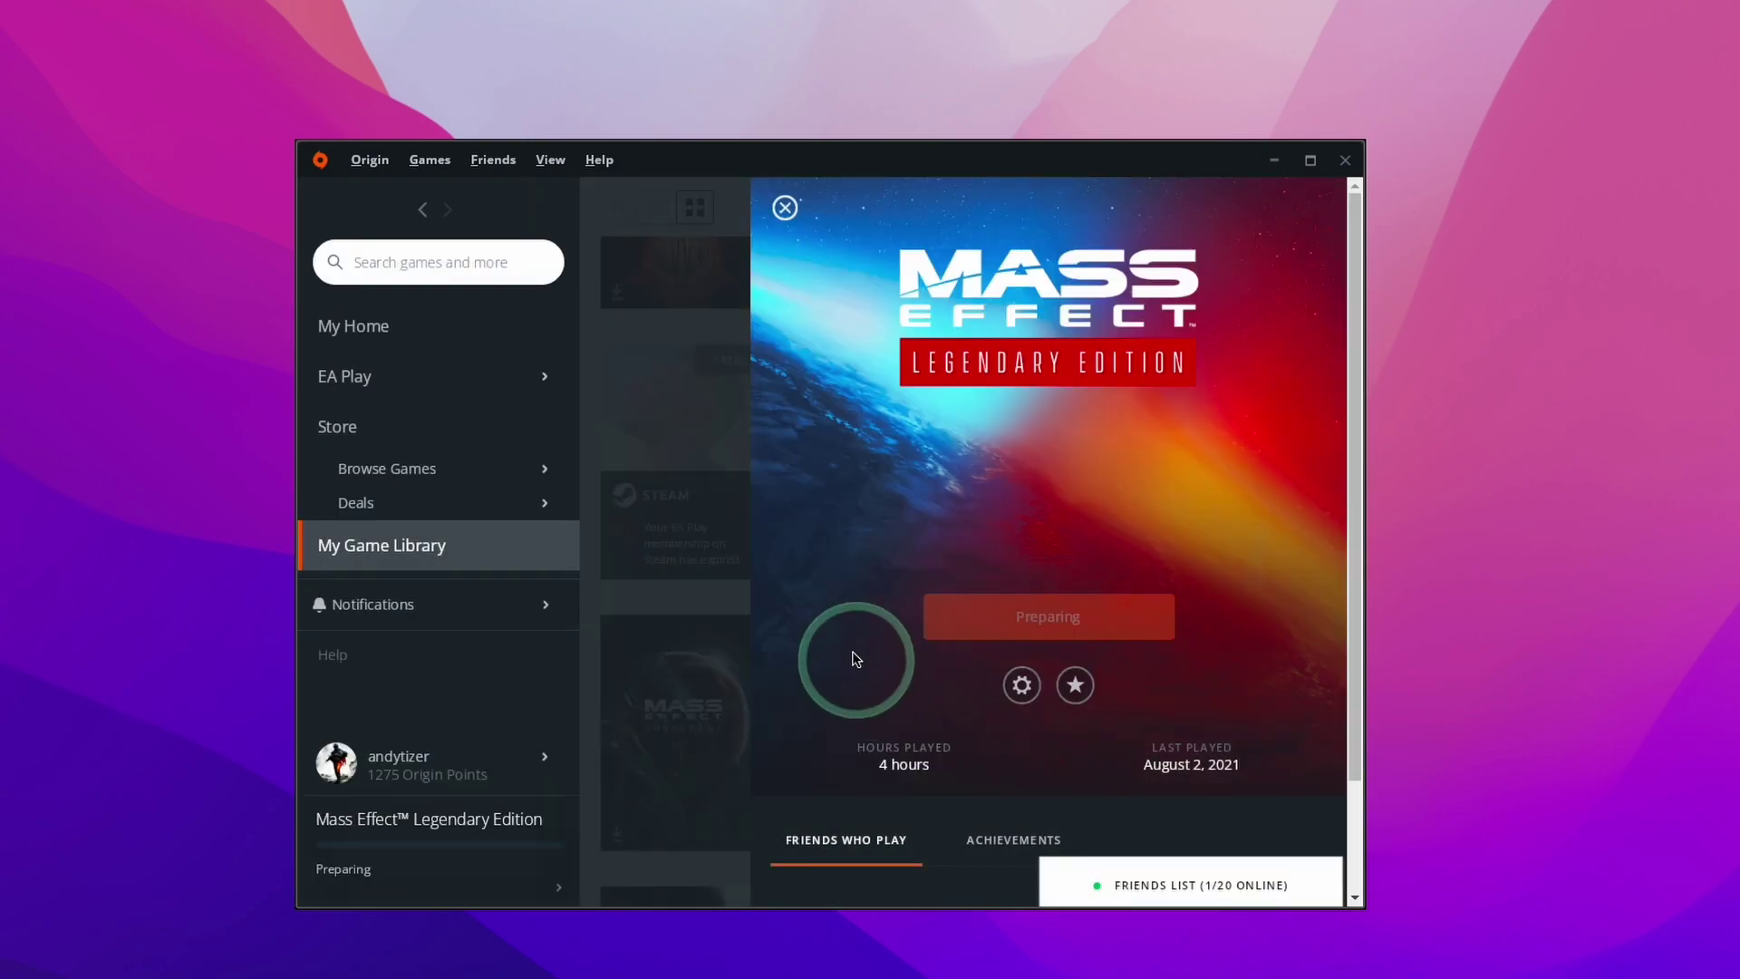
pyautogui.click(784, 207)
pyautogui.click(429, 819)
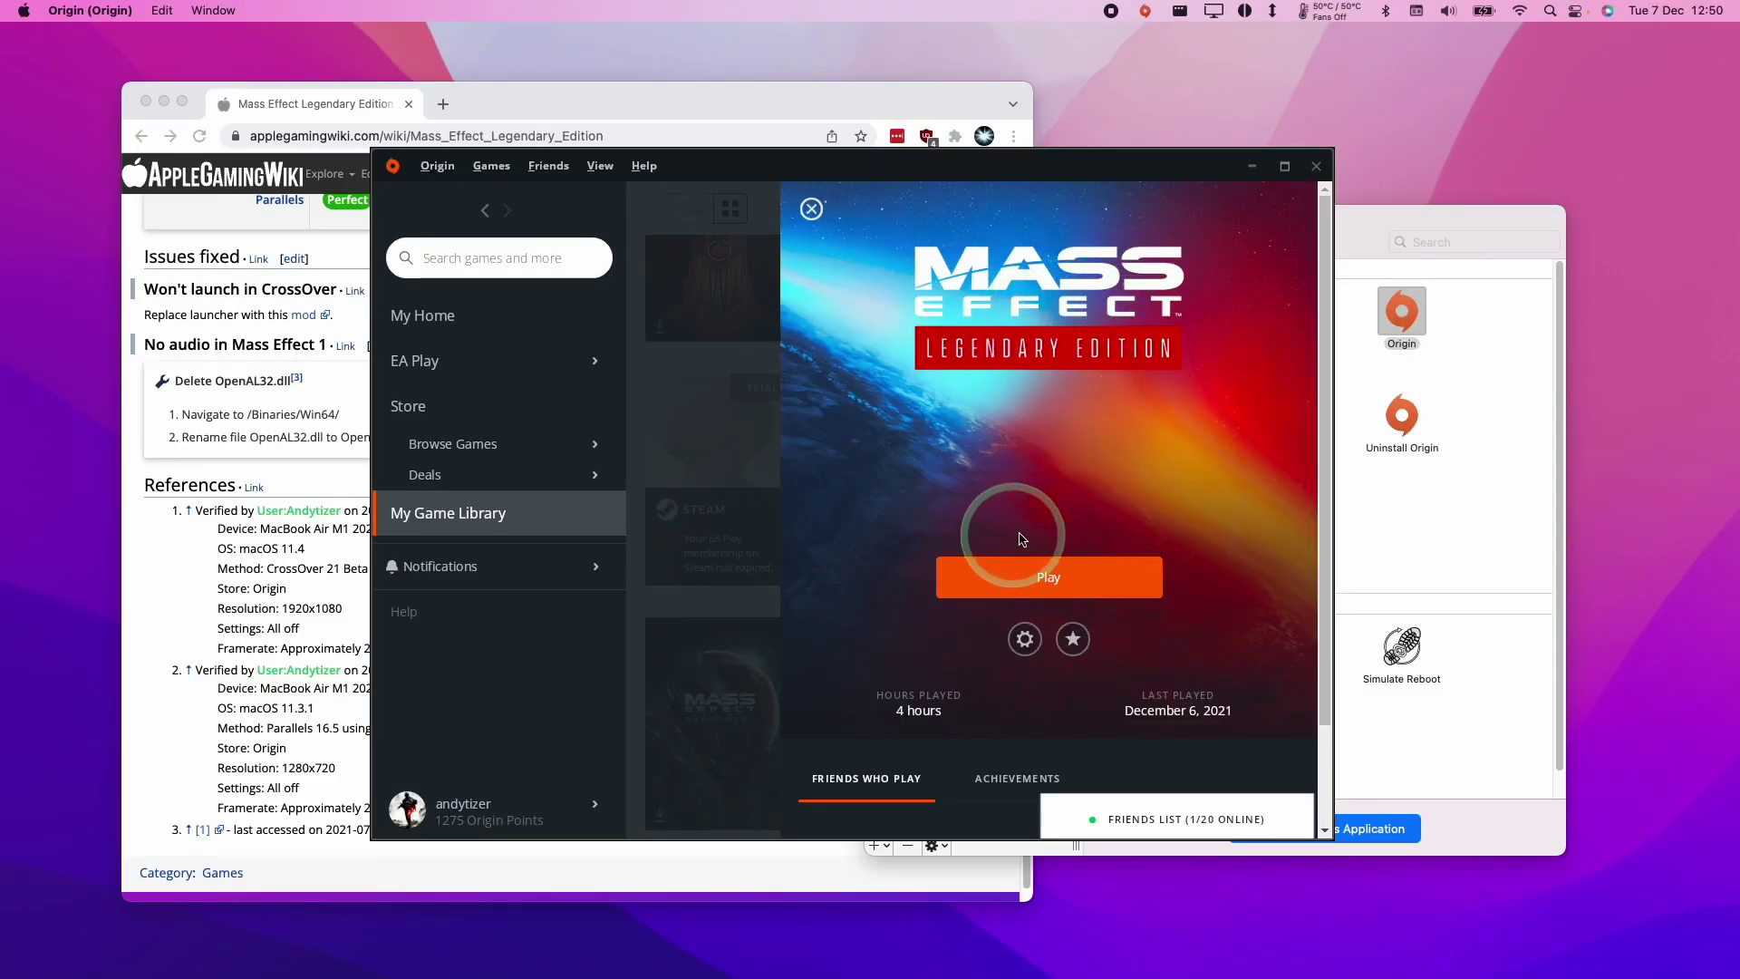
# - Launch Mass Effect Legendary Edition, then click OK on the game setup error
pyautogui.click(1031, 585)
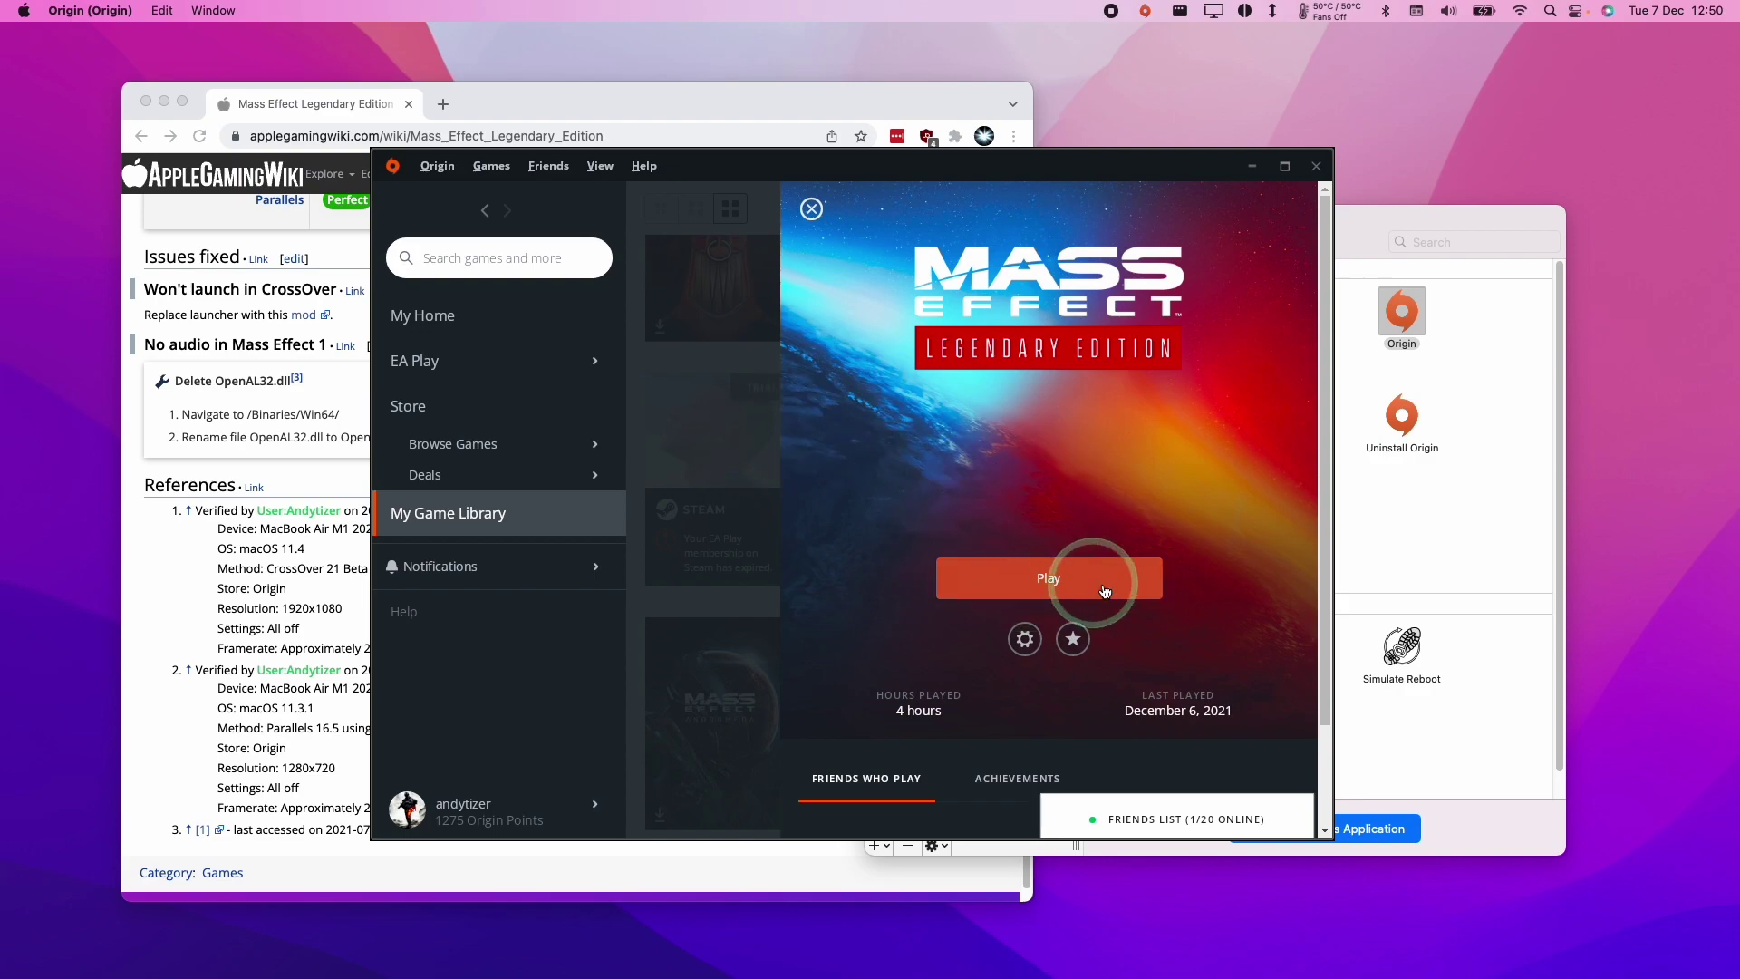
pyautogui.click(978, 568)
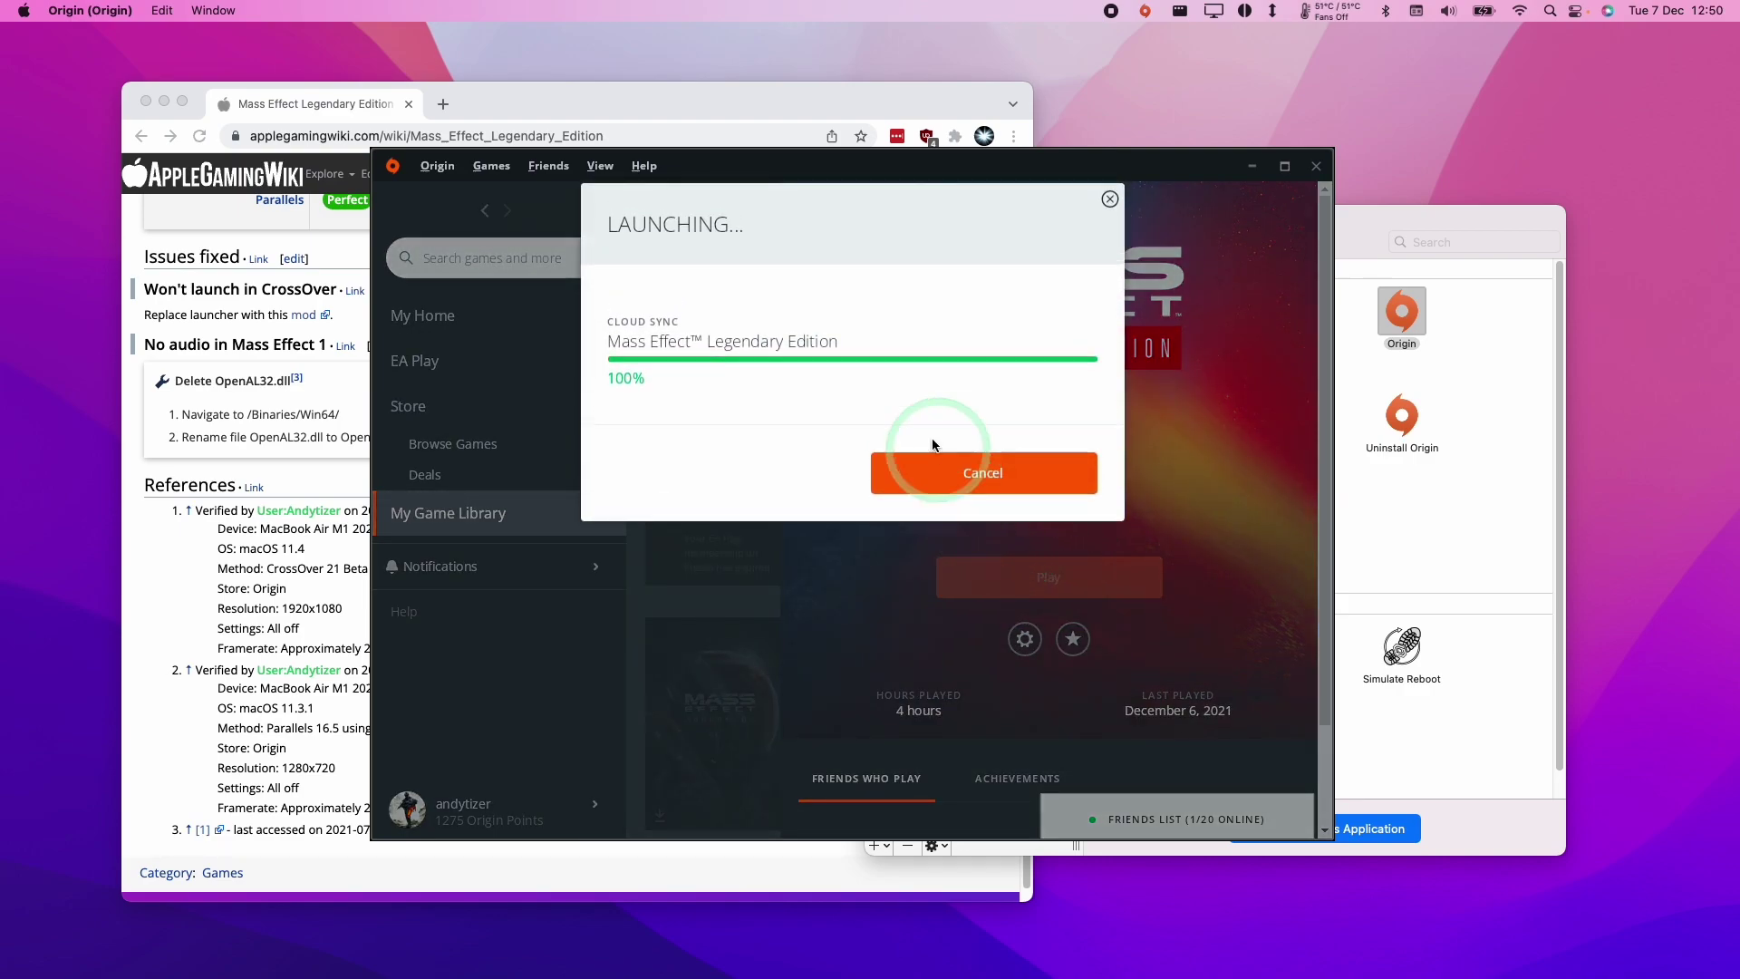
pyautogui.press('super+m')
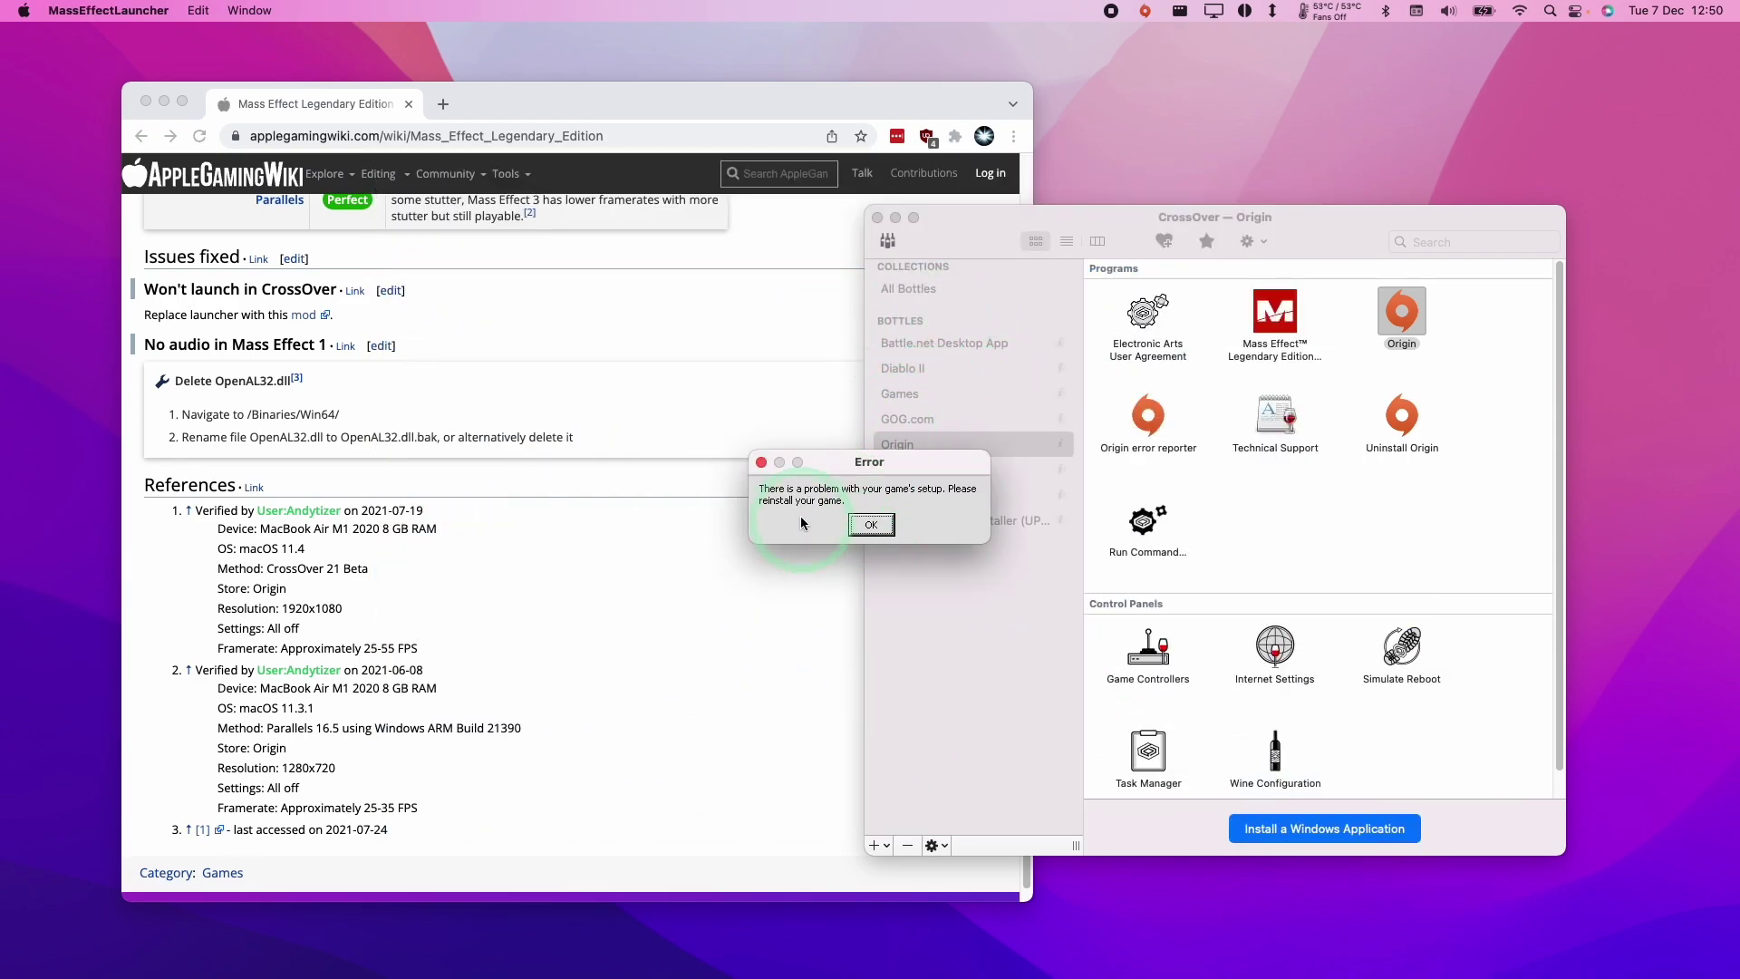
pyautogui.click(871, 524)
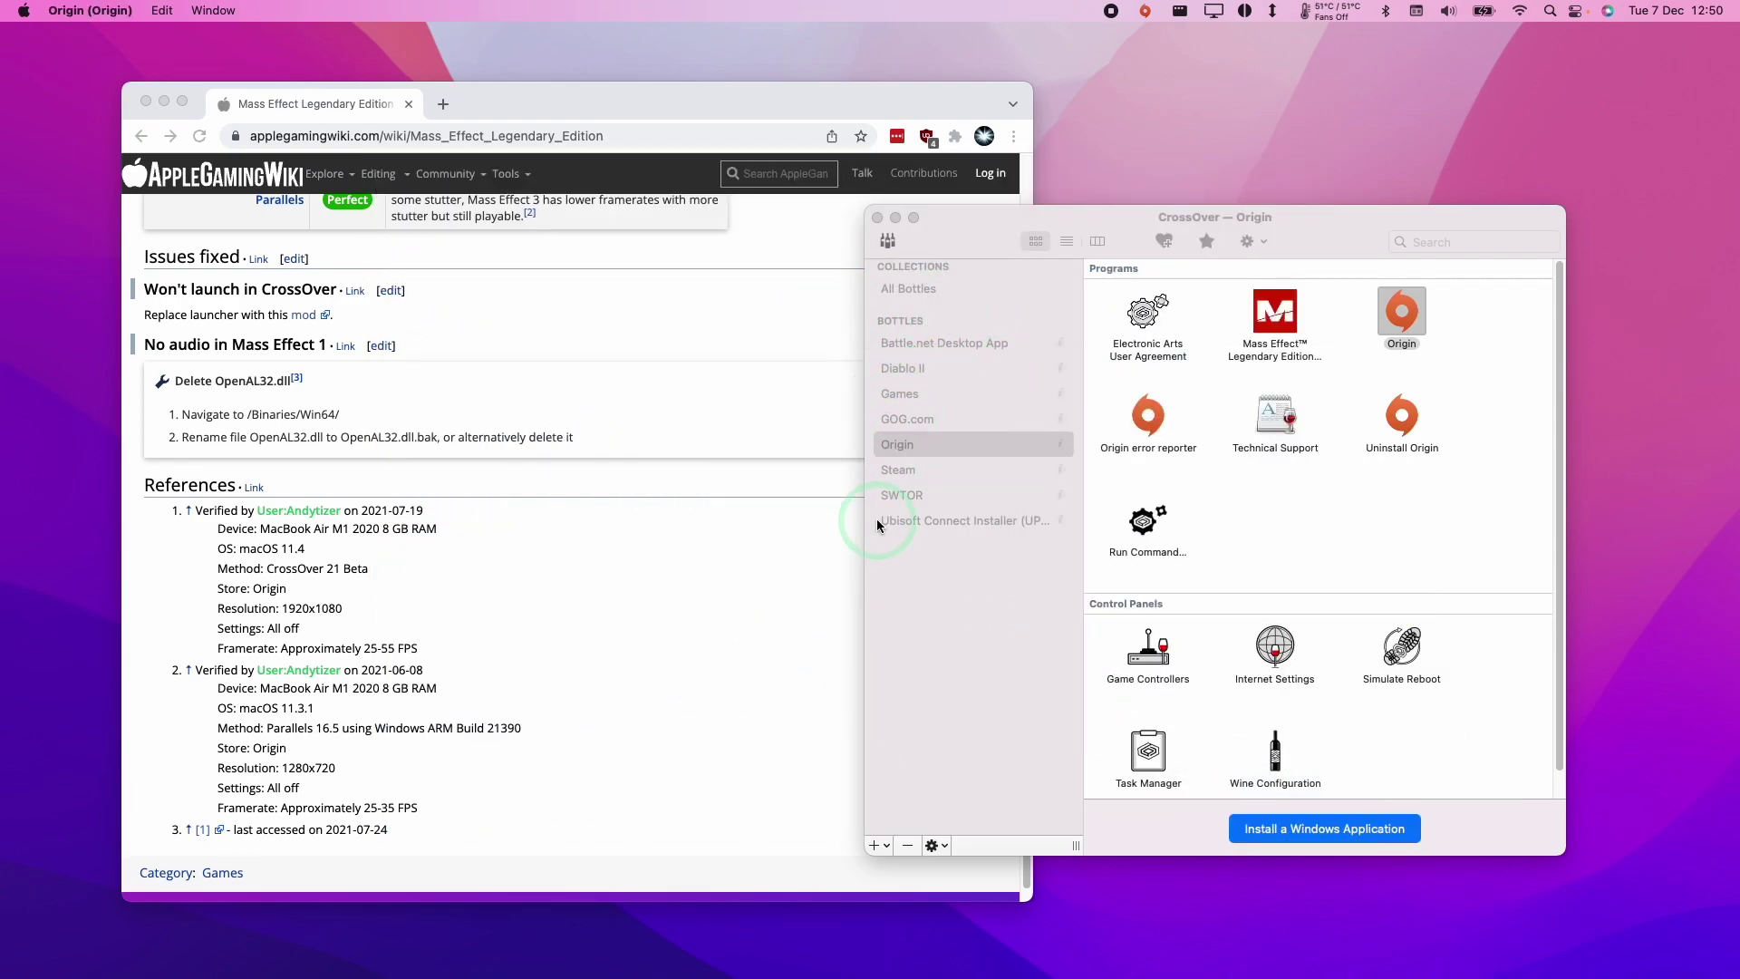
# - Follow the wiki's mod link to MassEffectLauncher-MELo on Nexus Mods and start its main file's manual download
pyautogui.click(545, 370)
pyautogui.scroll(8, 449, 317)
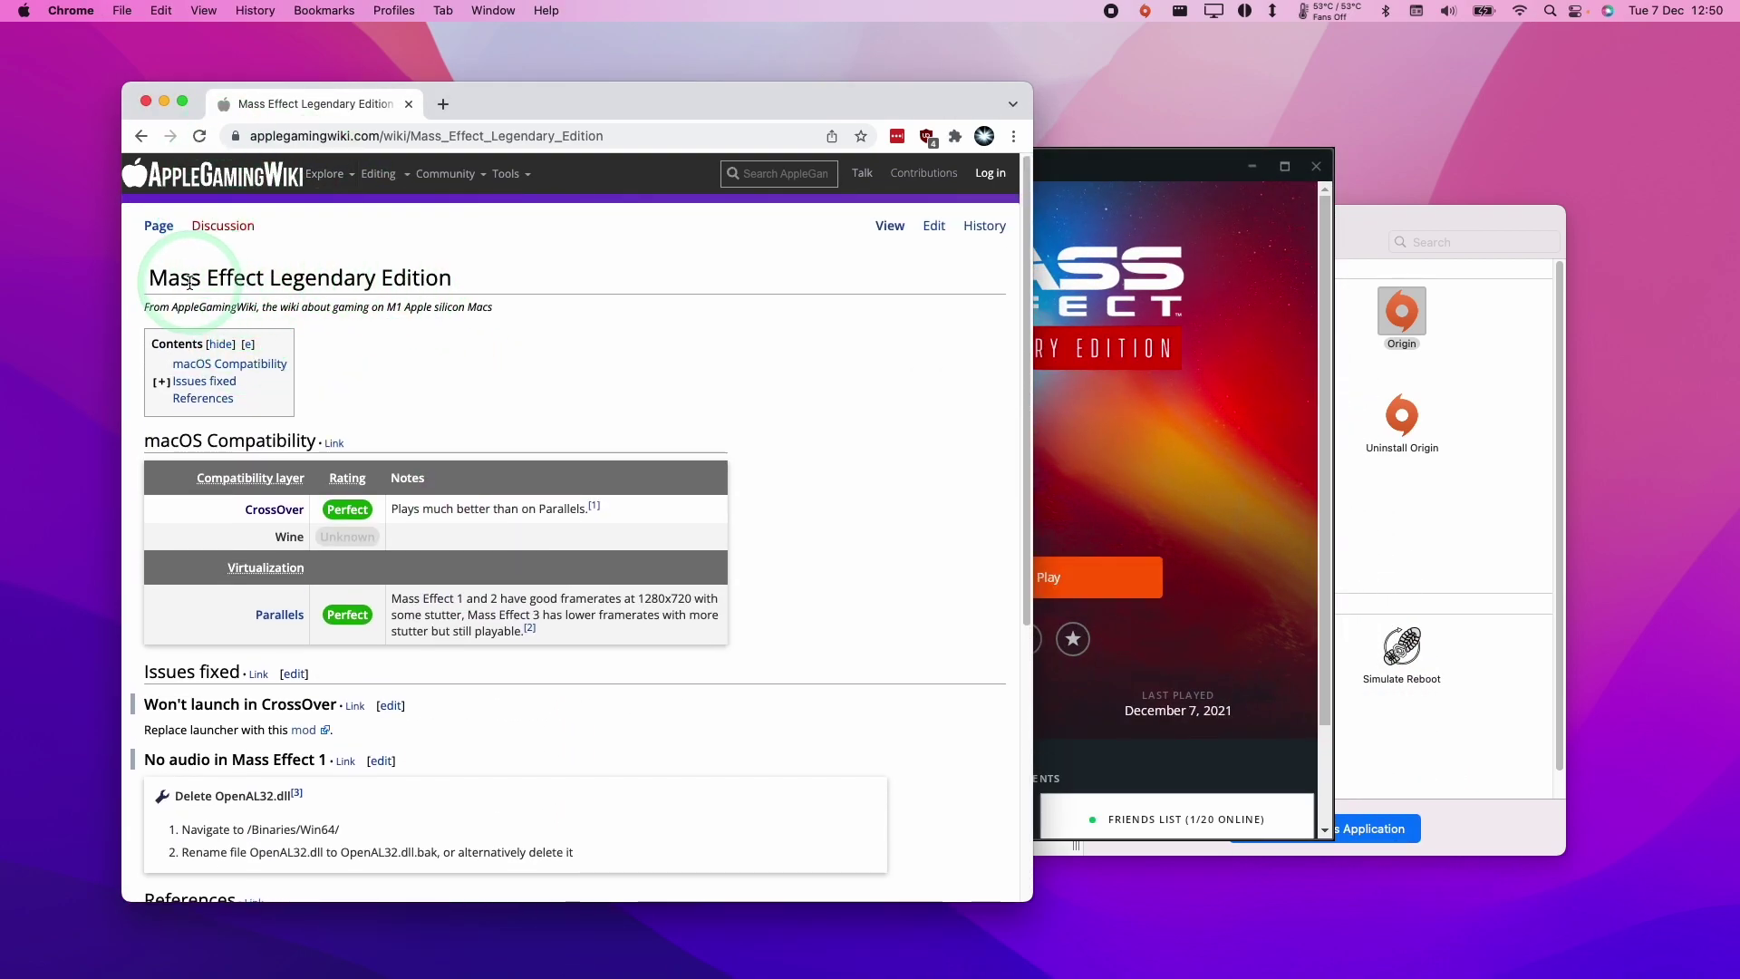
pyautogui.scroll(-6, 367, 367)
pyautogui.scroll(2, 368, 367)
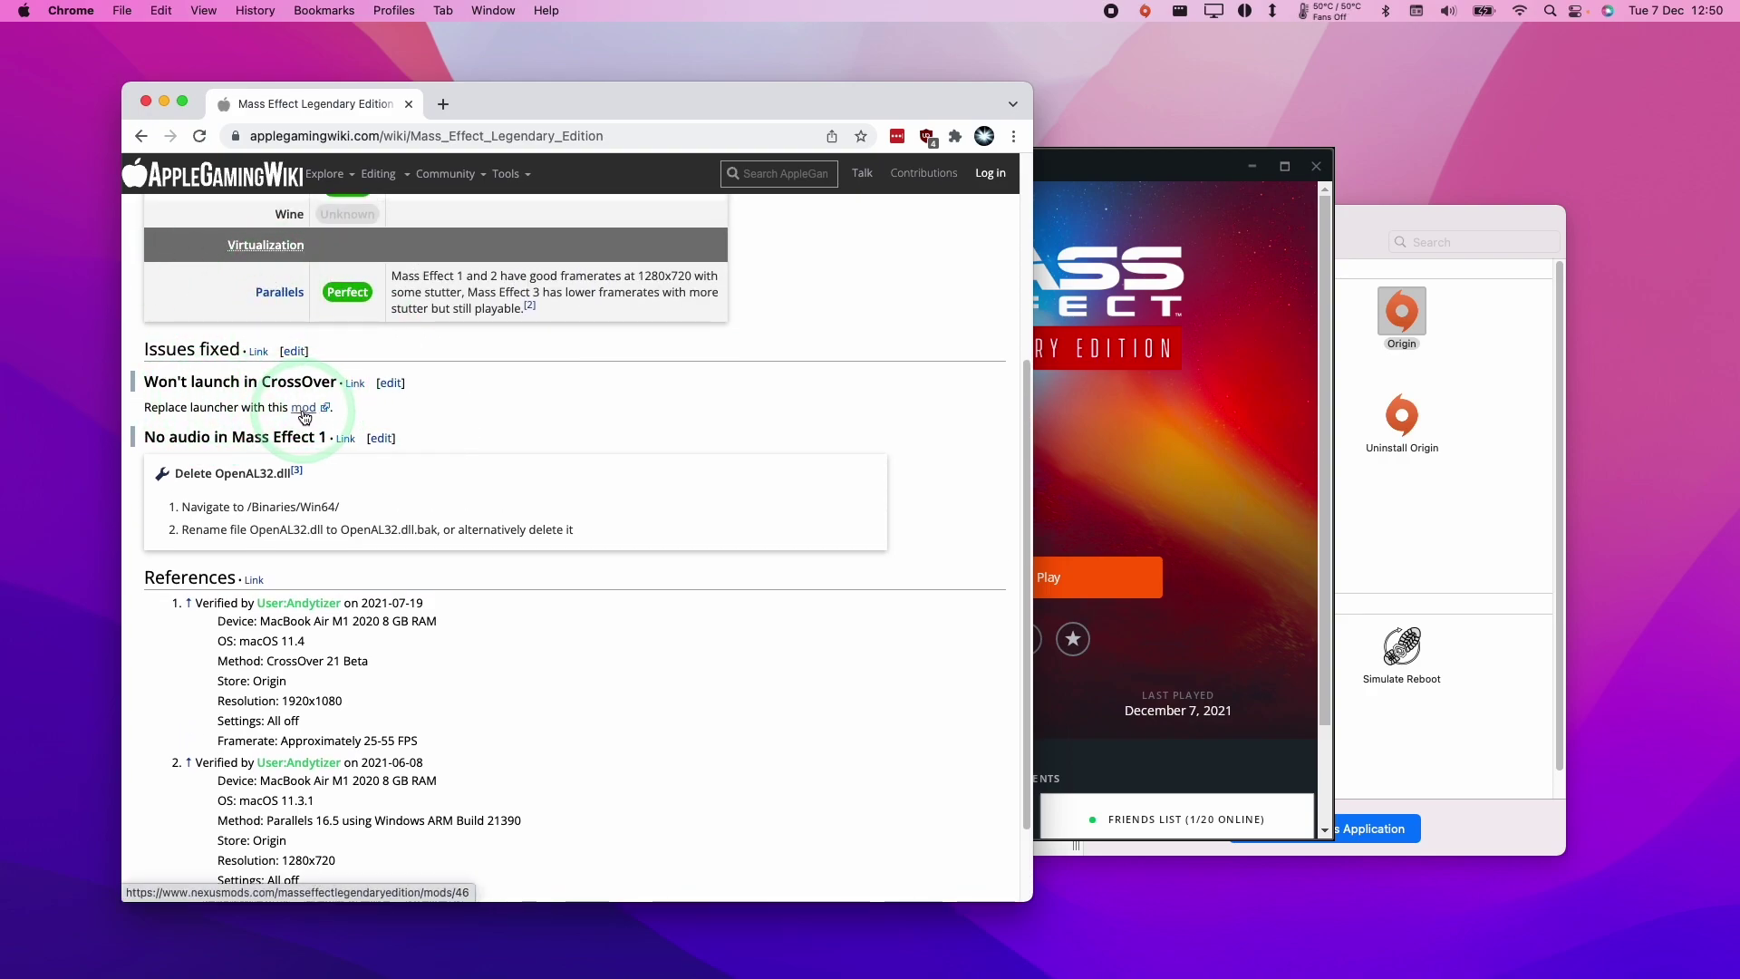
pyautogui.click(304, 409)
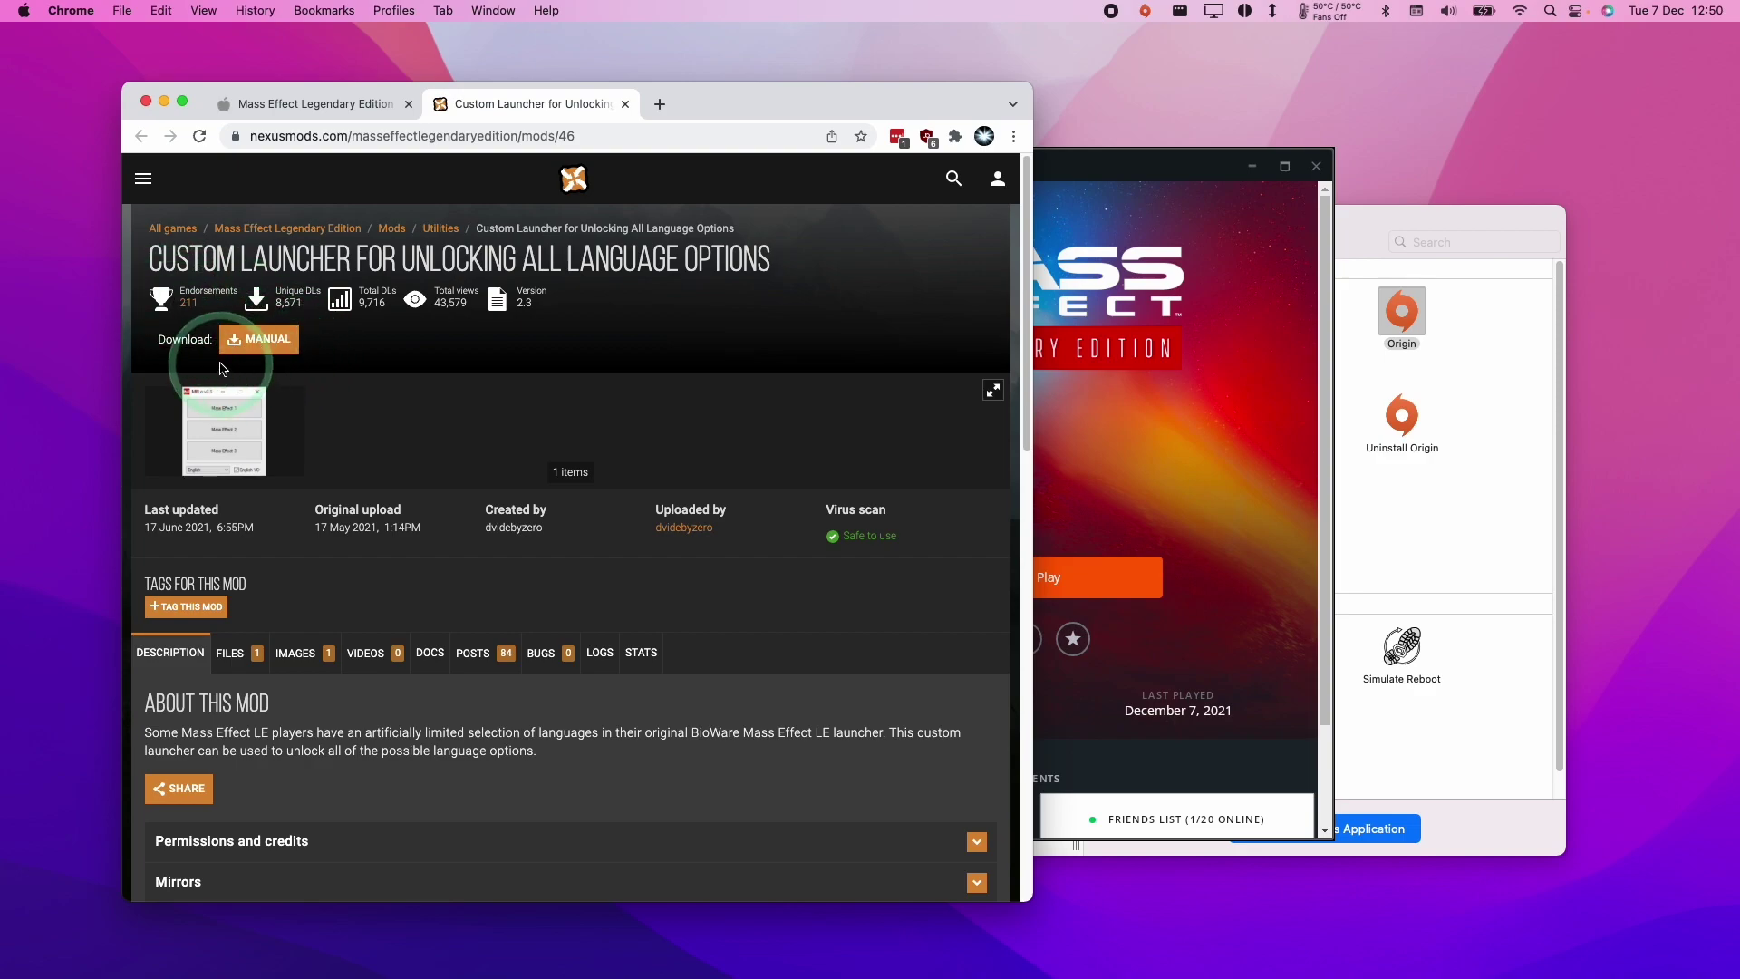
pyautogui.click(258, 338)
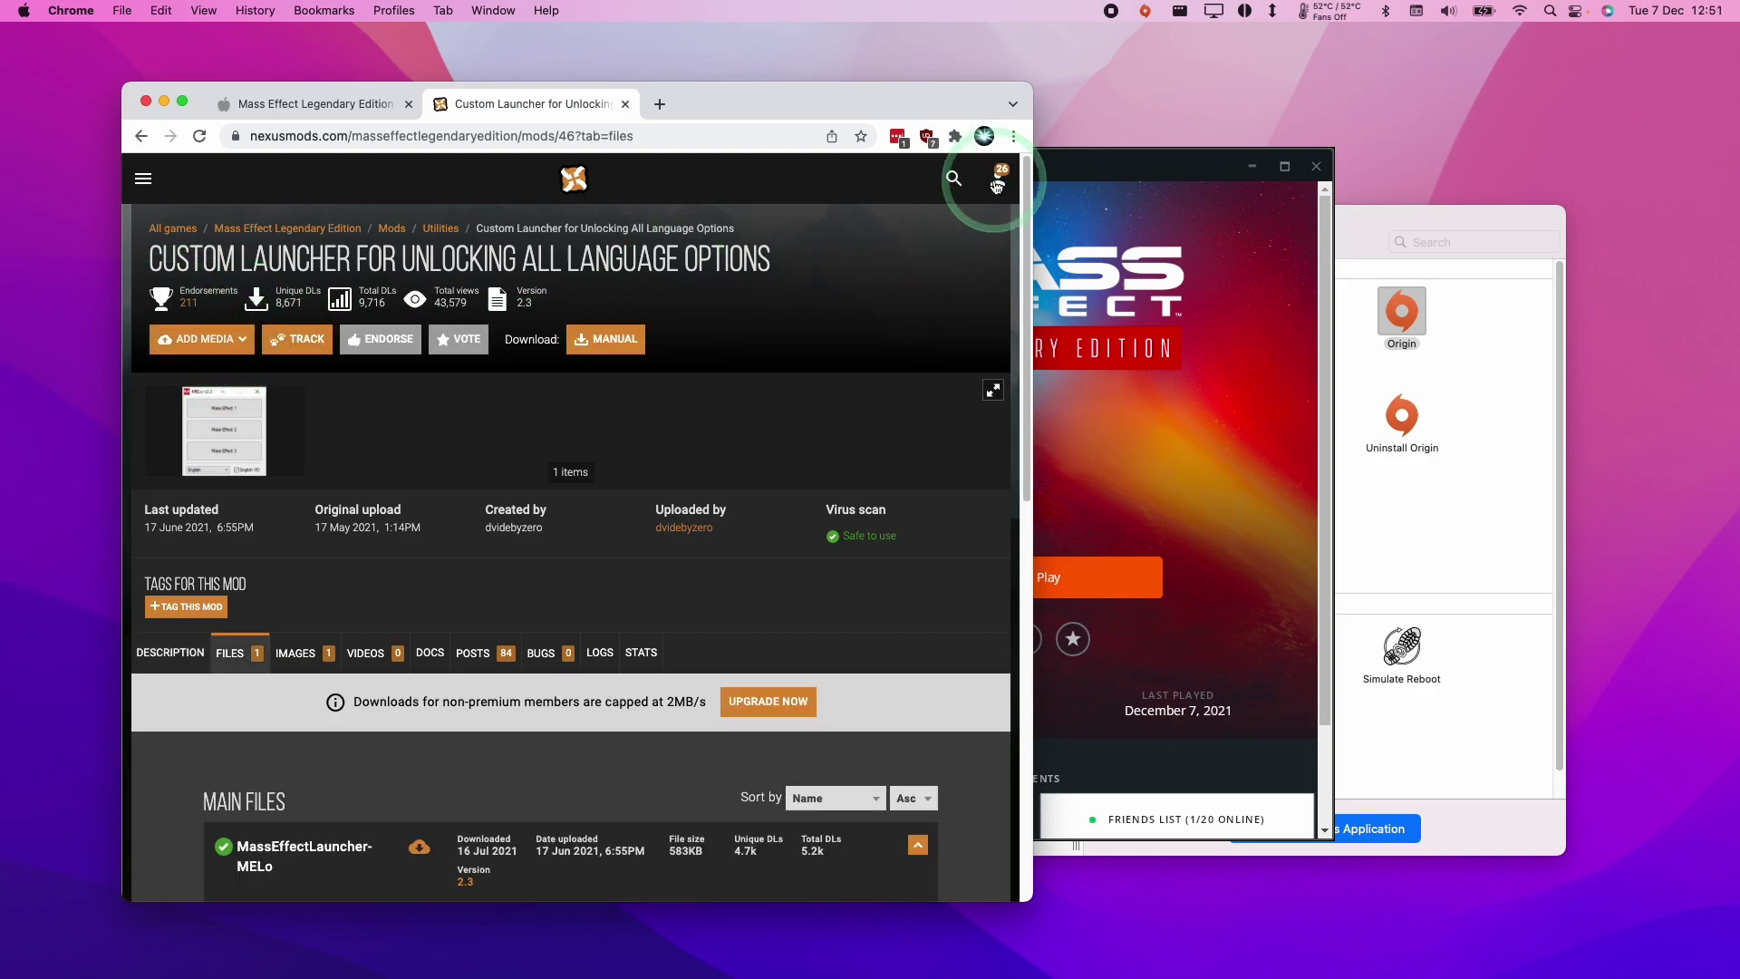
pyautogui.scroll(-4, 355, 666)
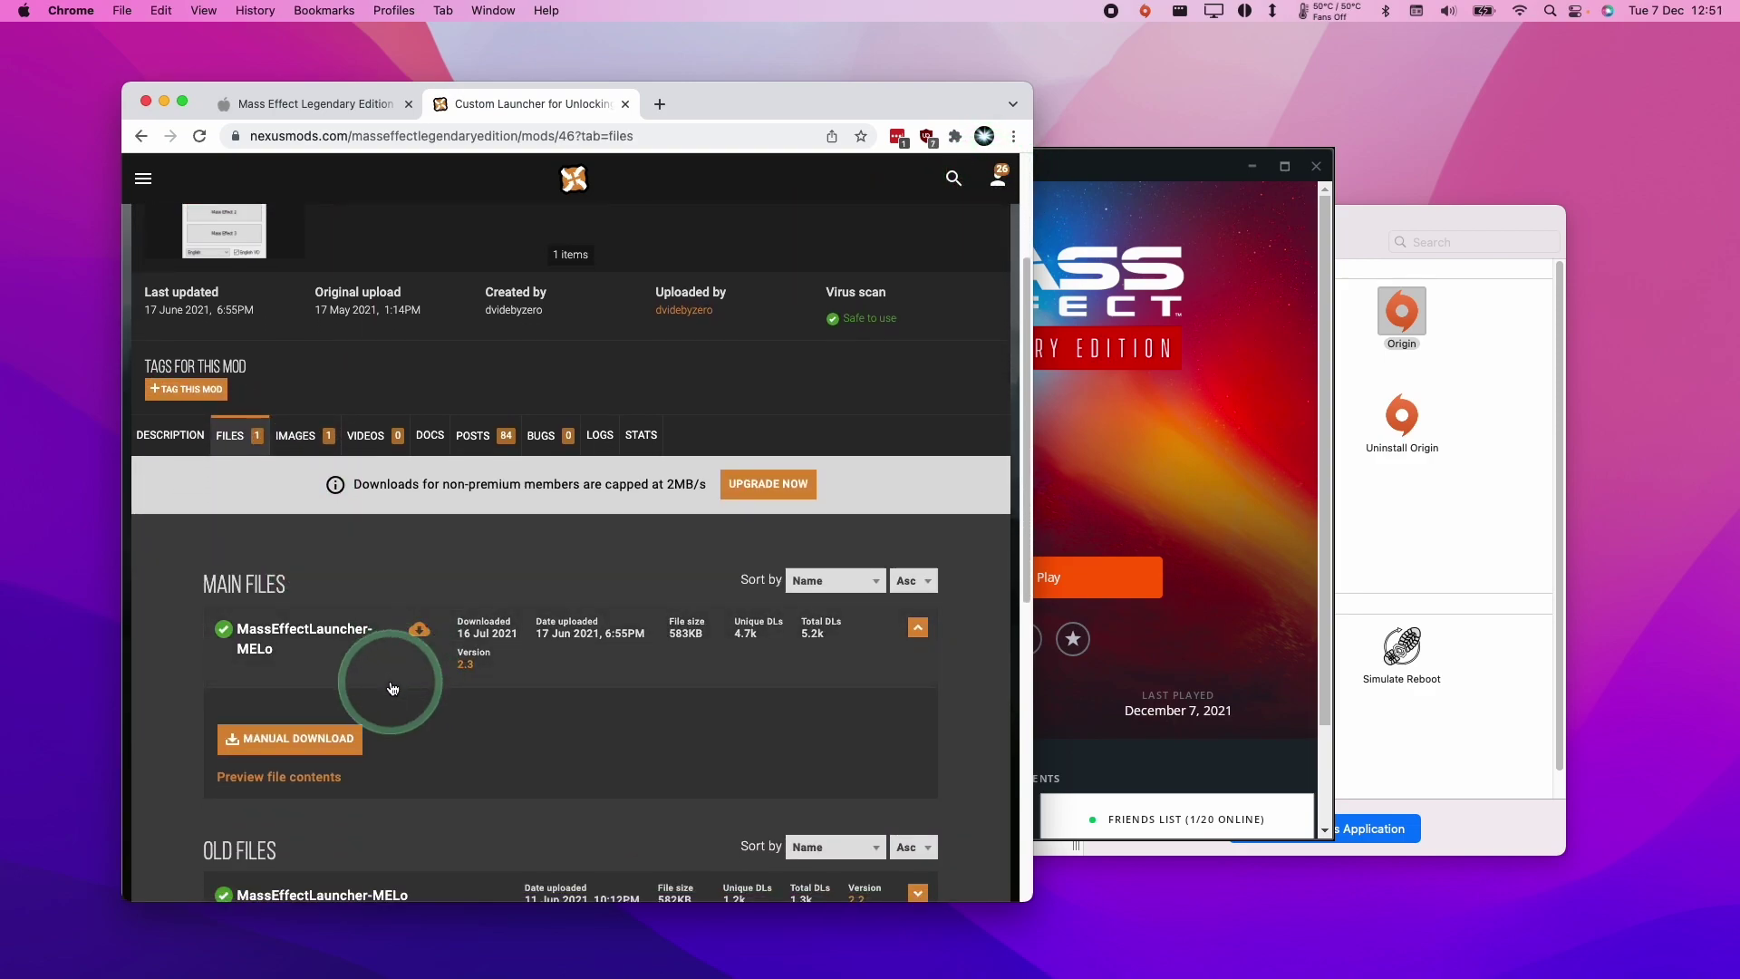
pyautogui.click(289, 737)
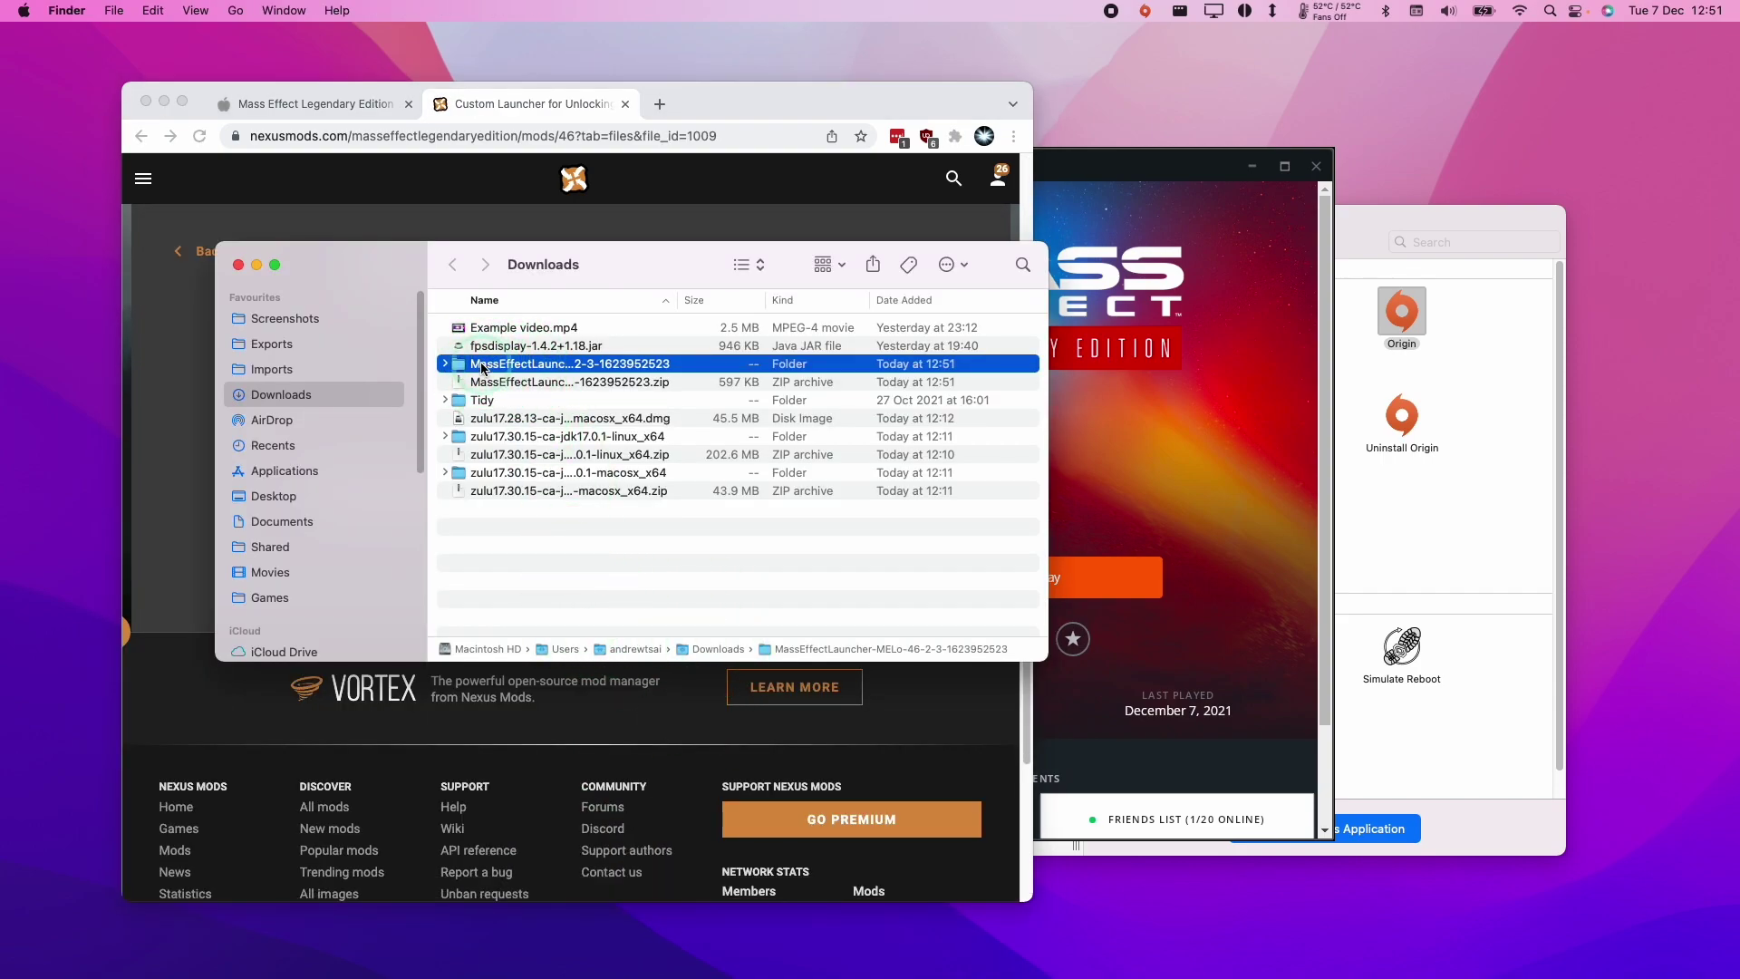
# - Copy the three extracted MELo launcher files from the Downloads folder
pyautogui.doubleClick(483, 365)
pyautogui.moveTo(589, 409); pyautogui.dragTo(516, 326)
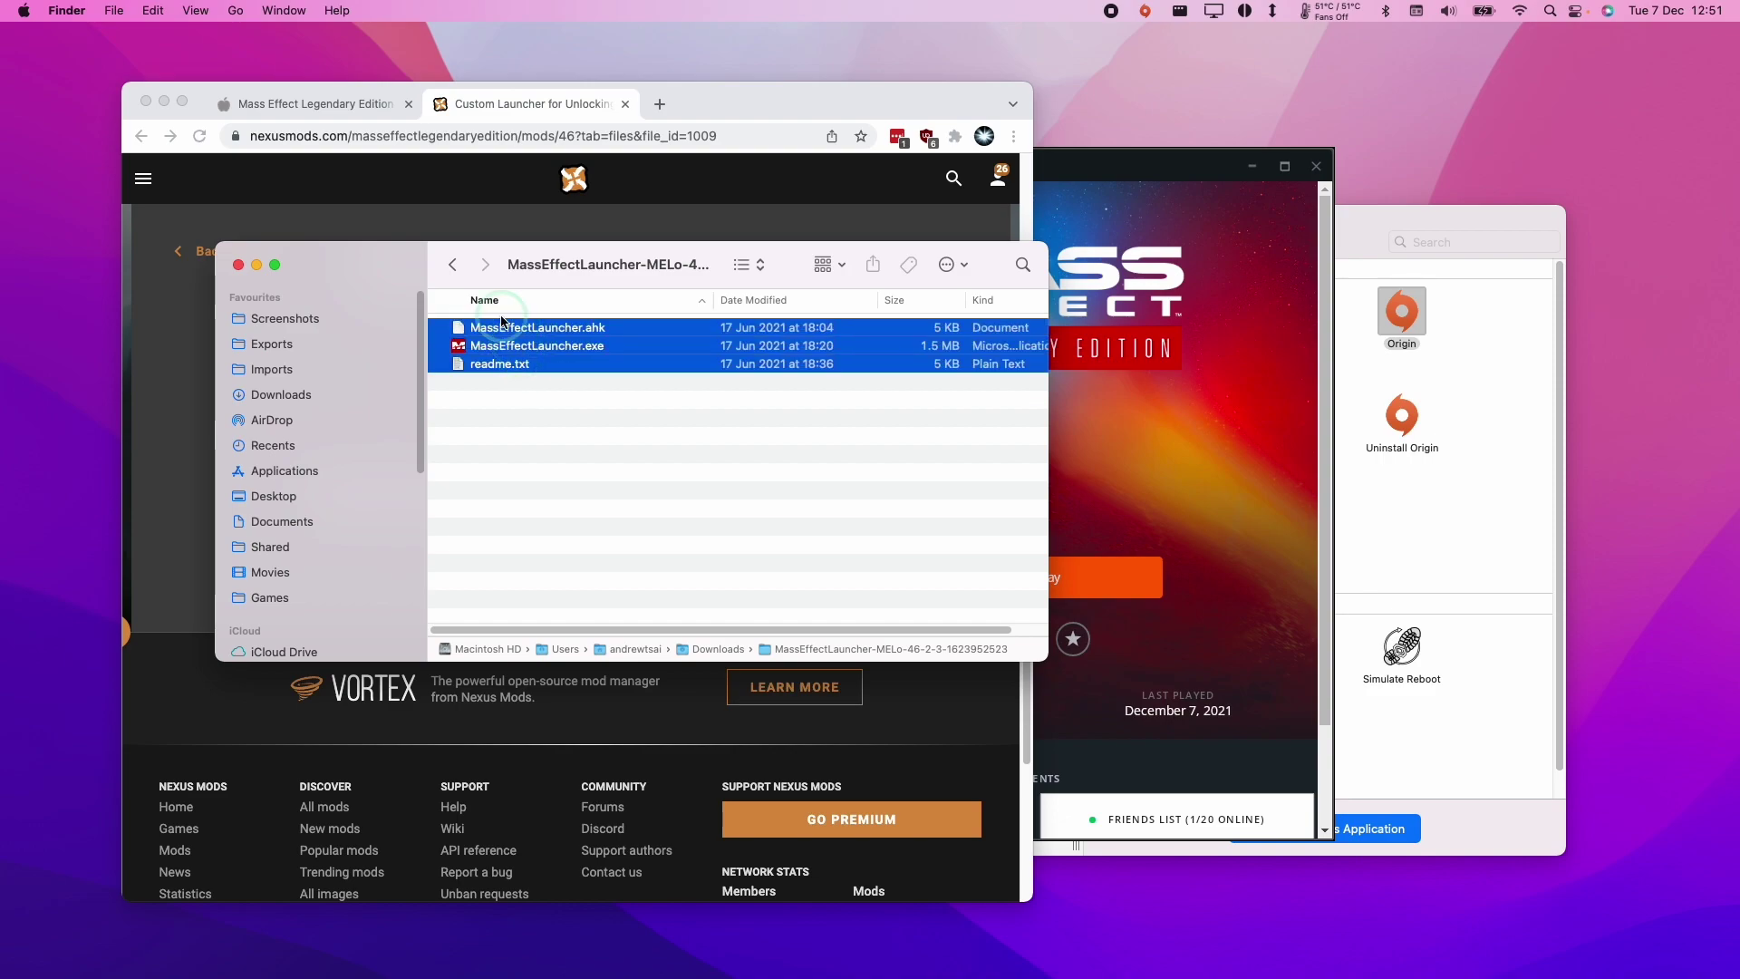
pyautogui.rightClick(555, 362)
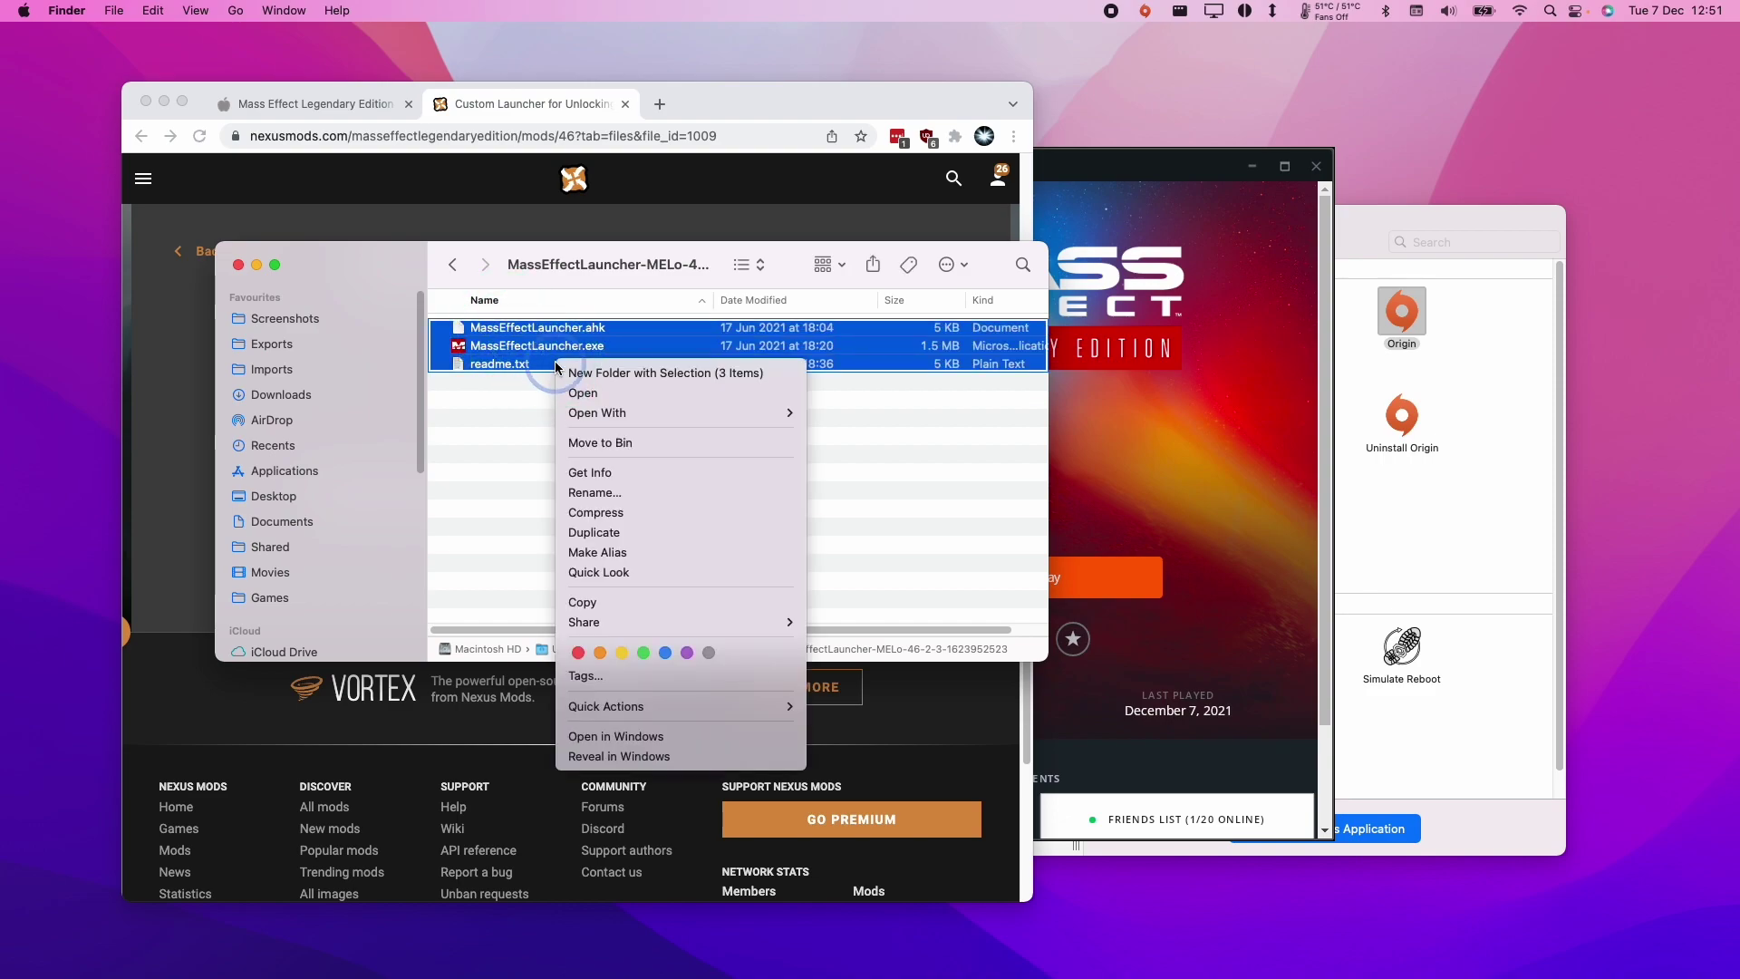
pyautogui.click(583, 601)
pyautogui.click(238, 263)
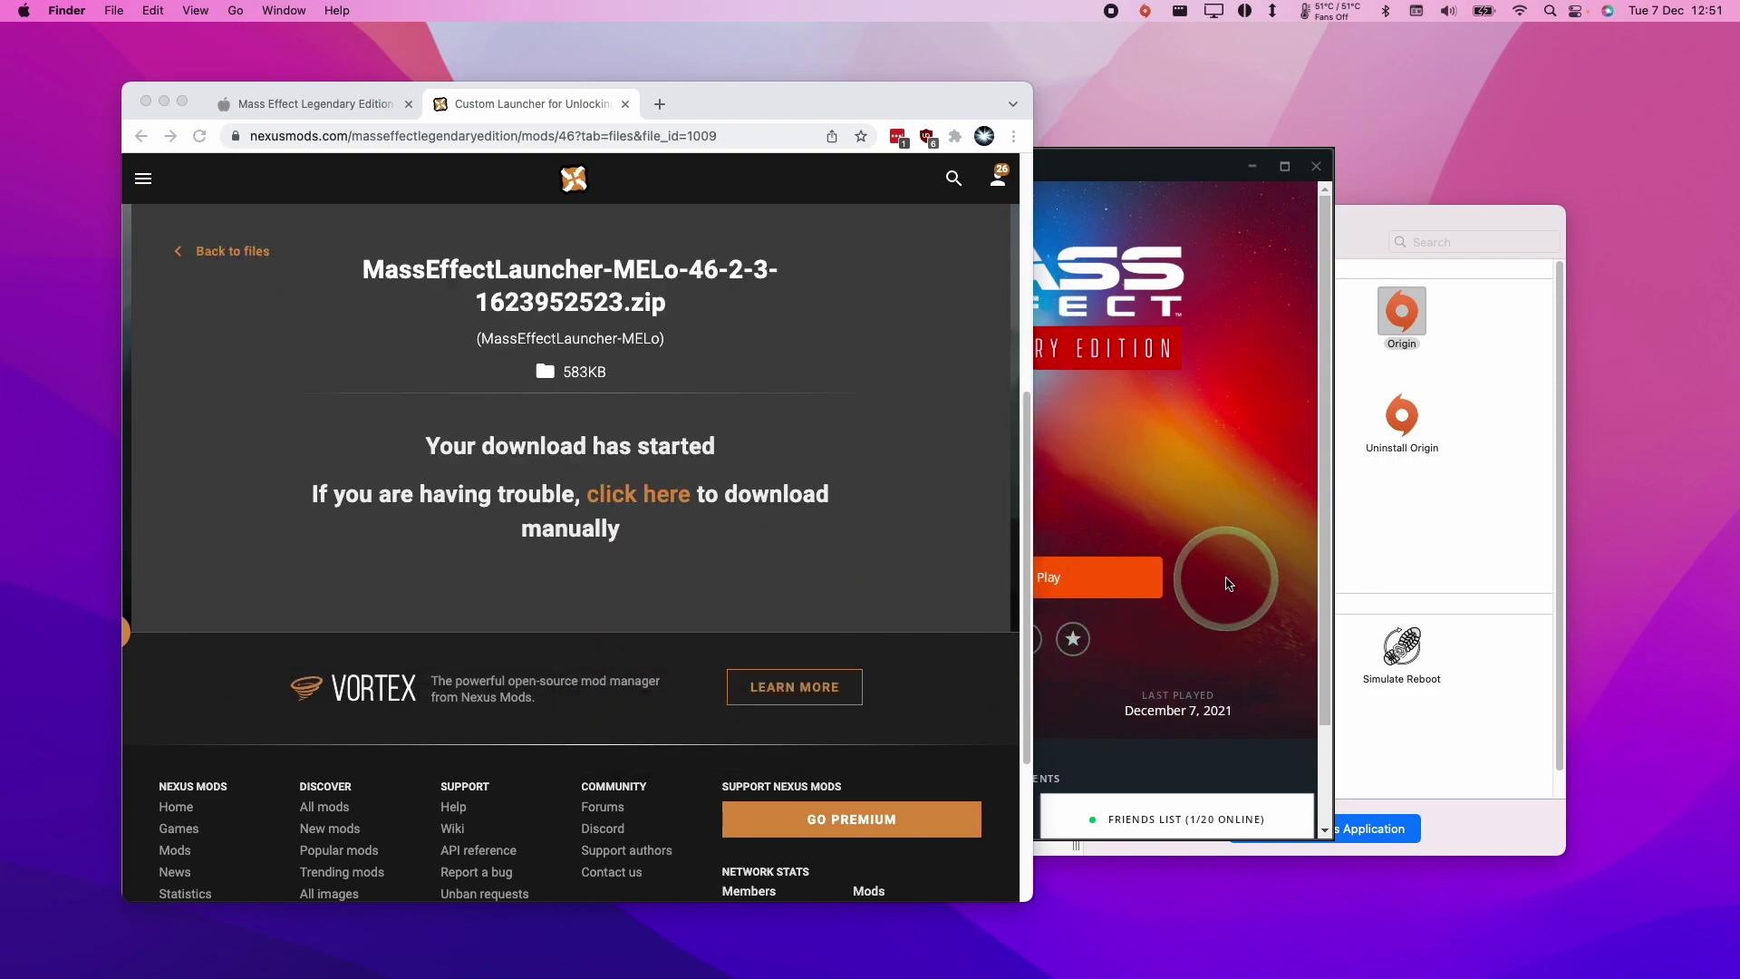
# - Open the Origin bottle's C: drive and browse to Origin Games/Mass Effect Legendary Edition/Game/Launcher
pyautogui.click(1438, 530)
pyautogui.rightClick(902, 443)
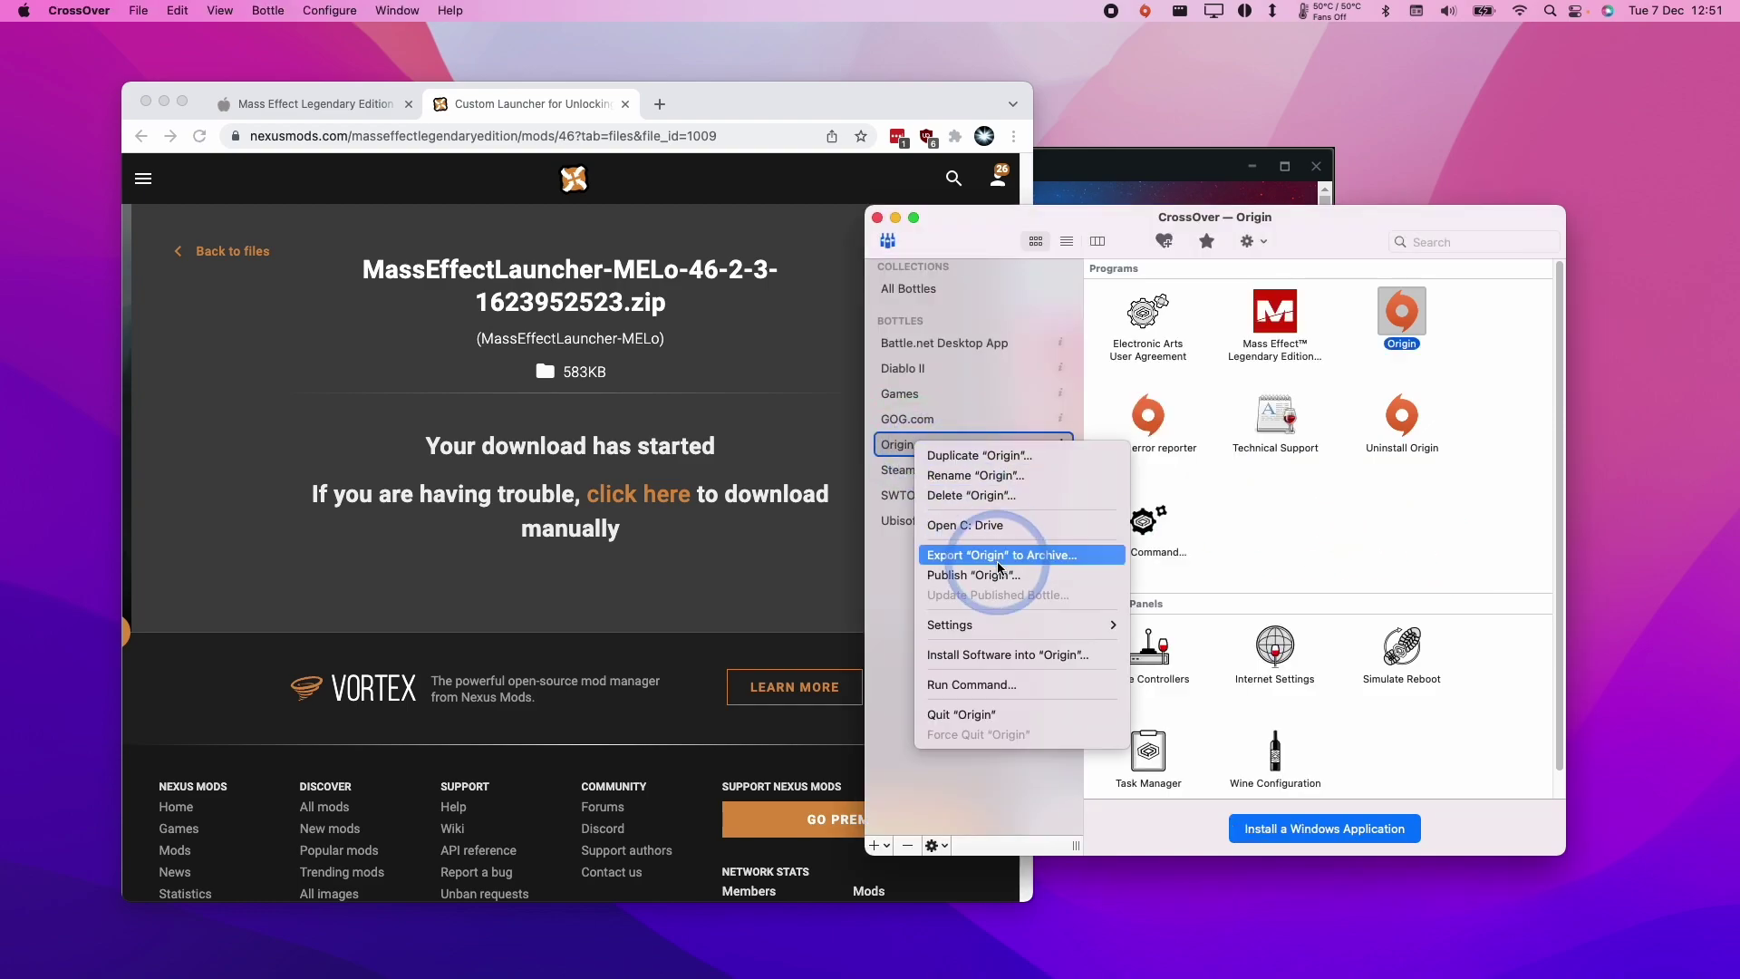
pyautogui.click(965, 526)
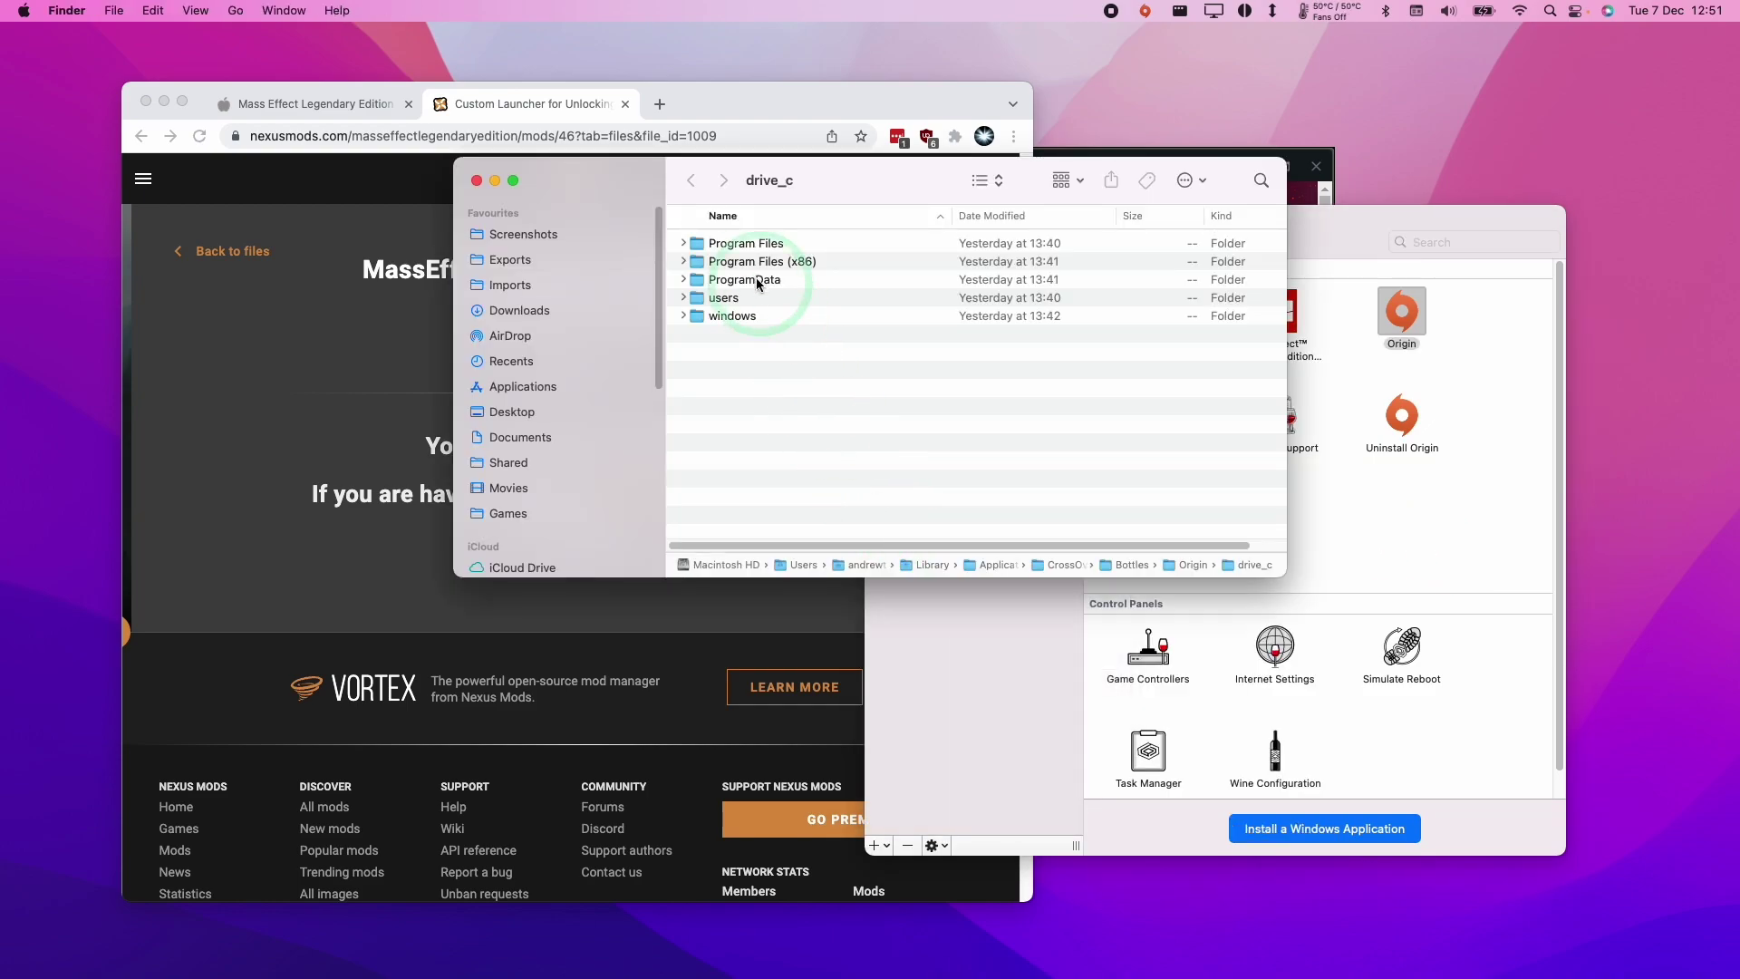
pyautogui.click(753, 261)
pyautogui.click(682, 261)
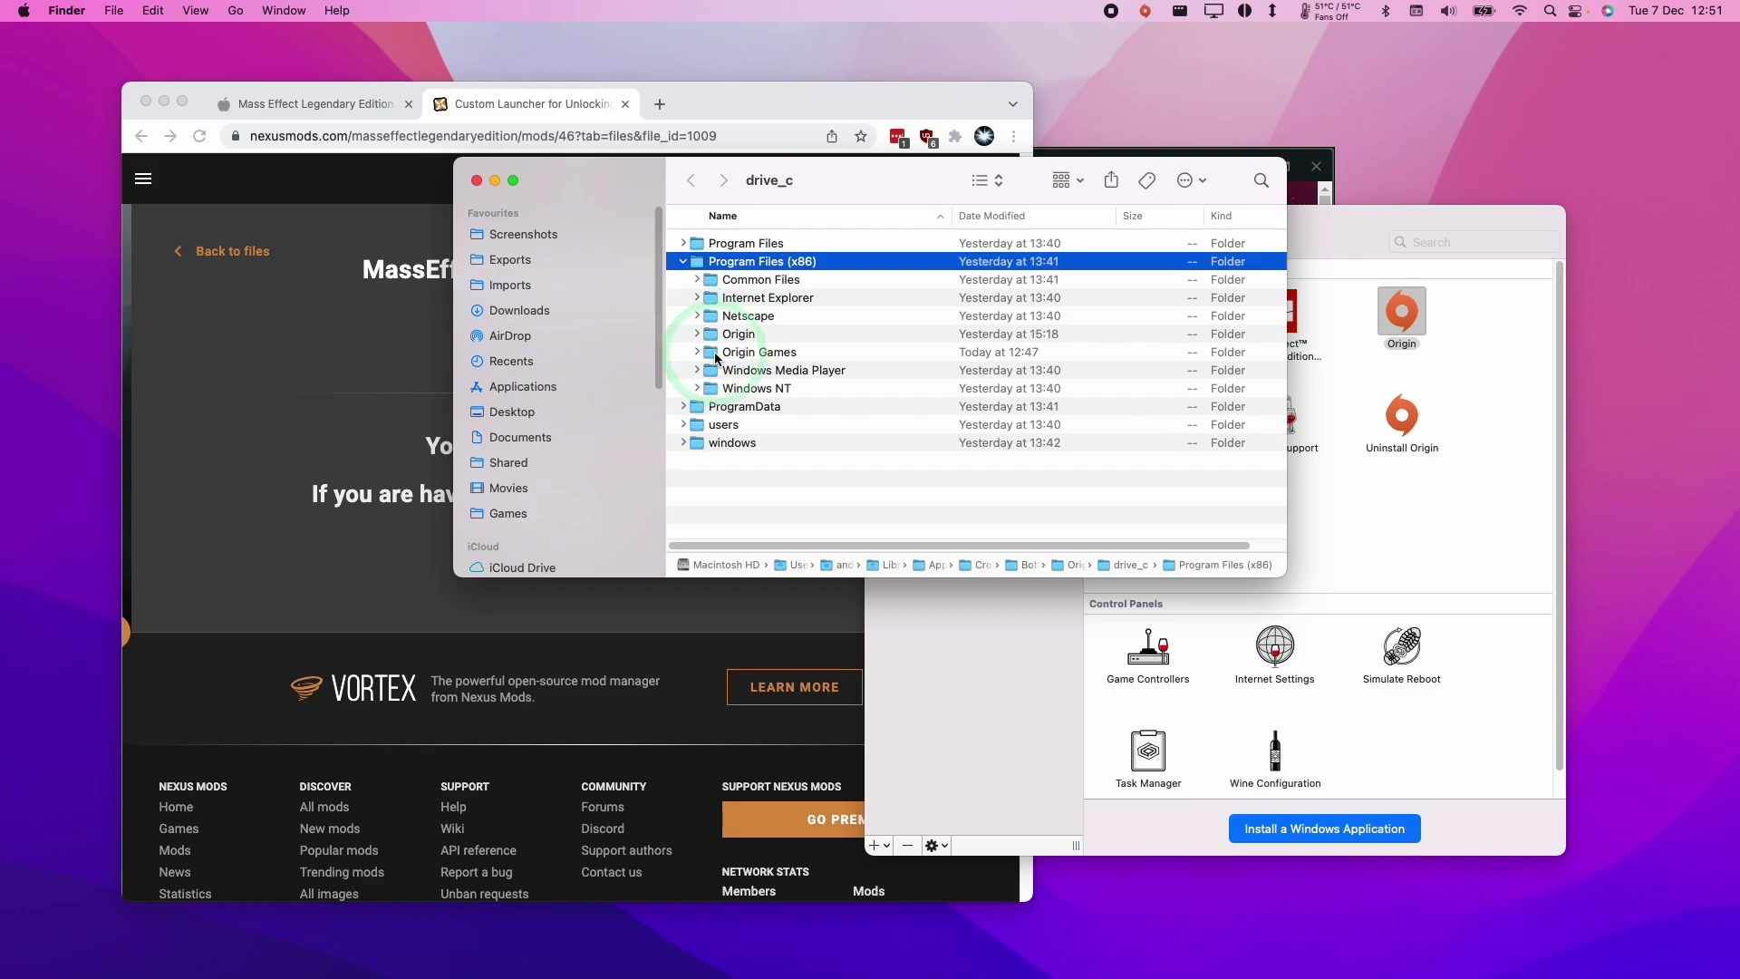
pyautogui.doubleClick(756, 353)
pyautogui.doubleClick(767, 244)
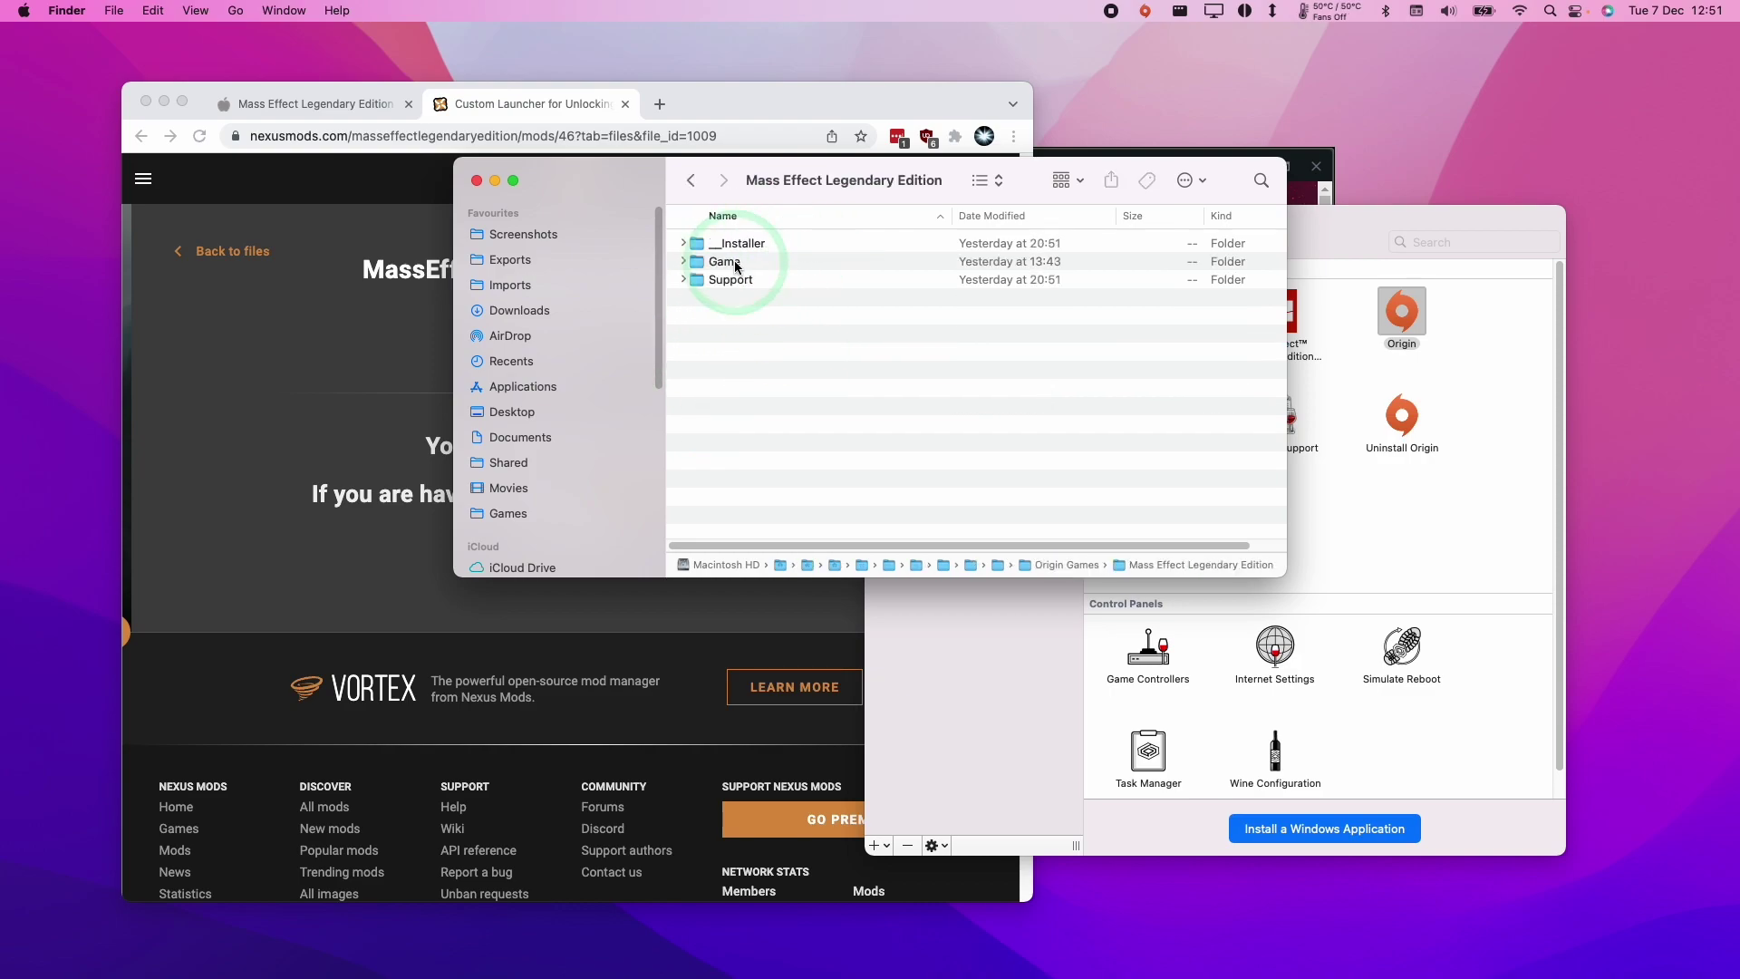
pyautogui.doubleClick(733, 244)
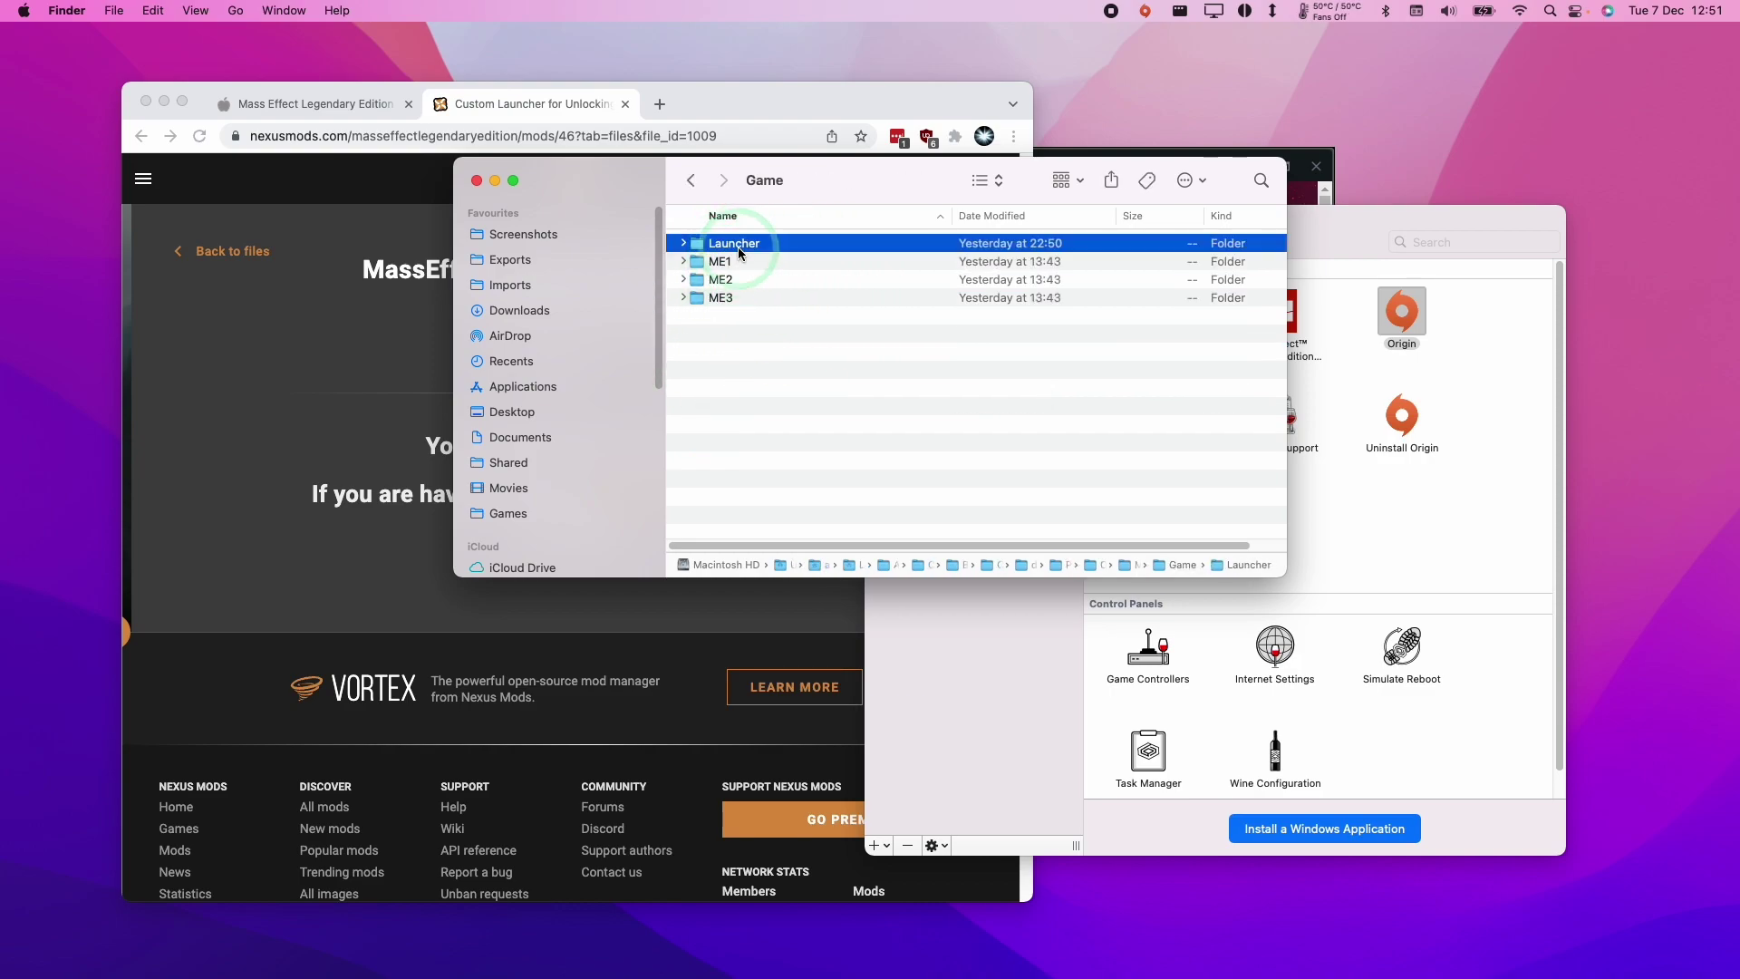
# - Paste the launcher files there, replacing the original MassEffectLauncher.exe
pyautogui.rightClick(784, 370)
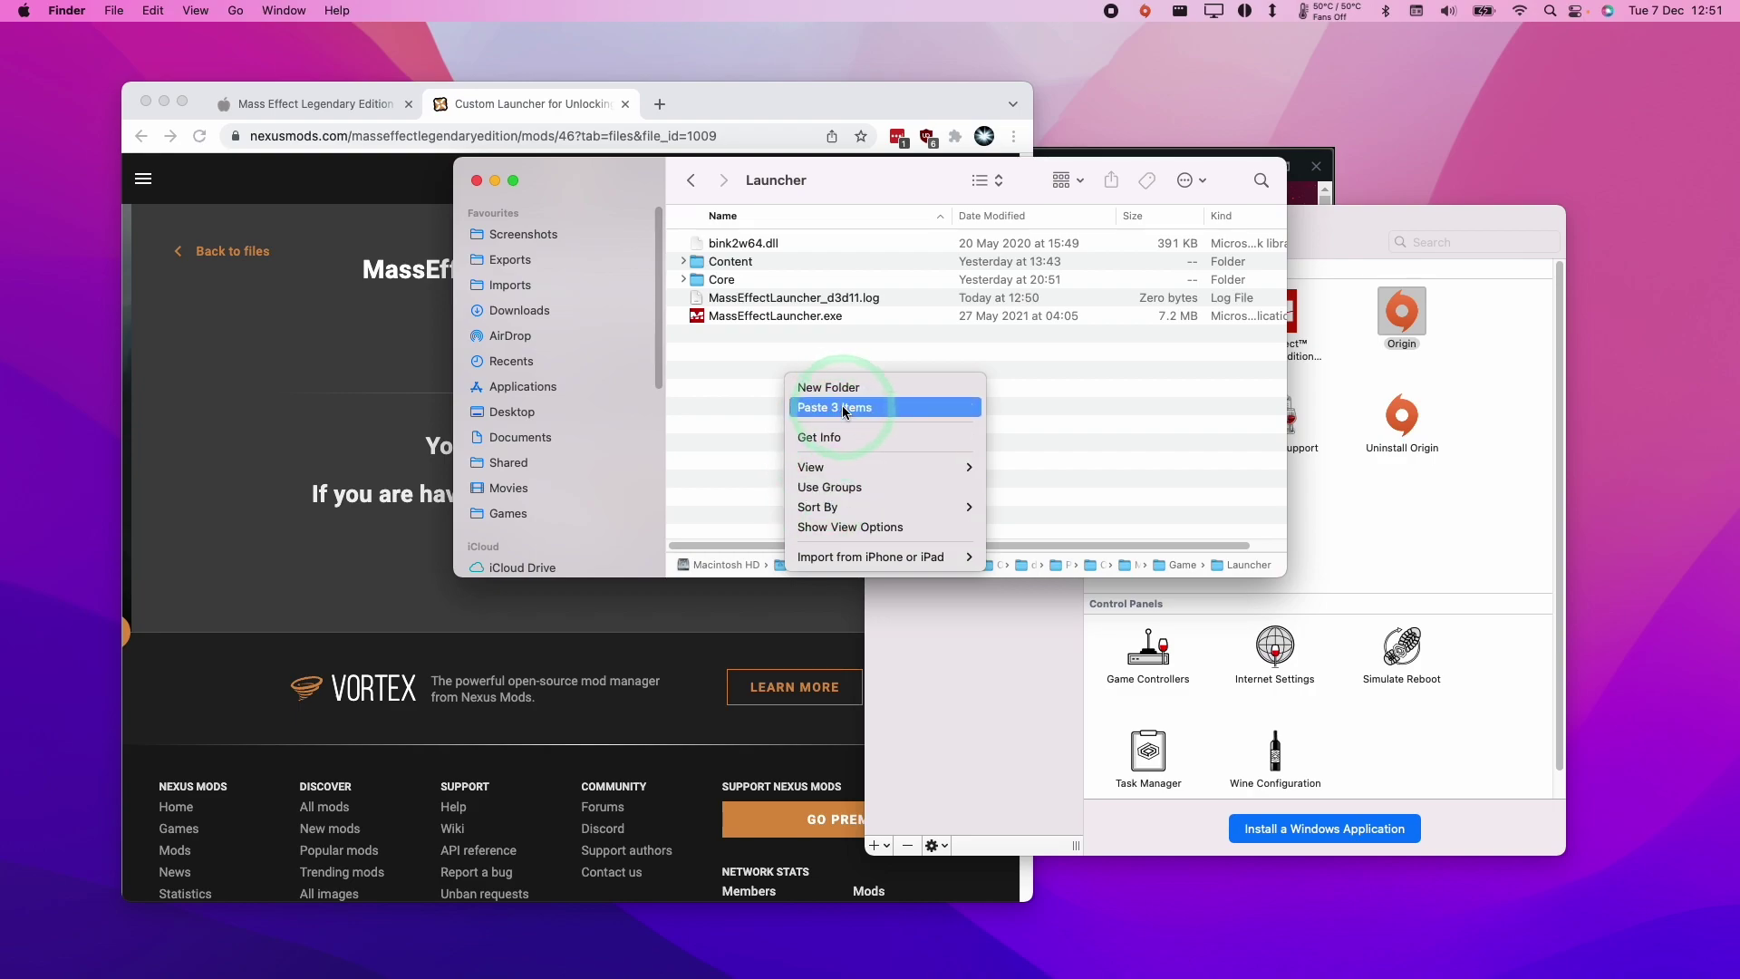
pyautogui.click(843, 410)
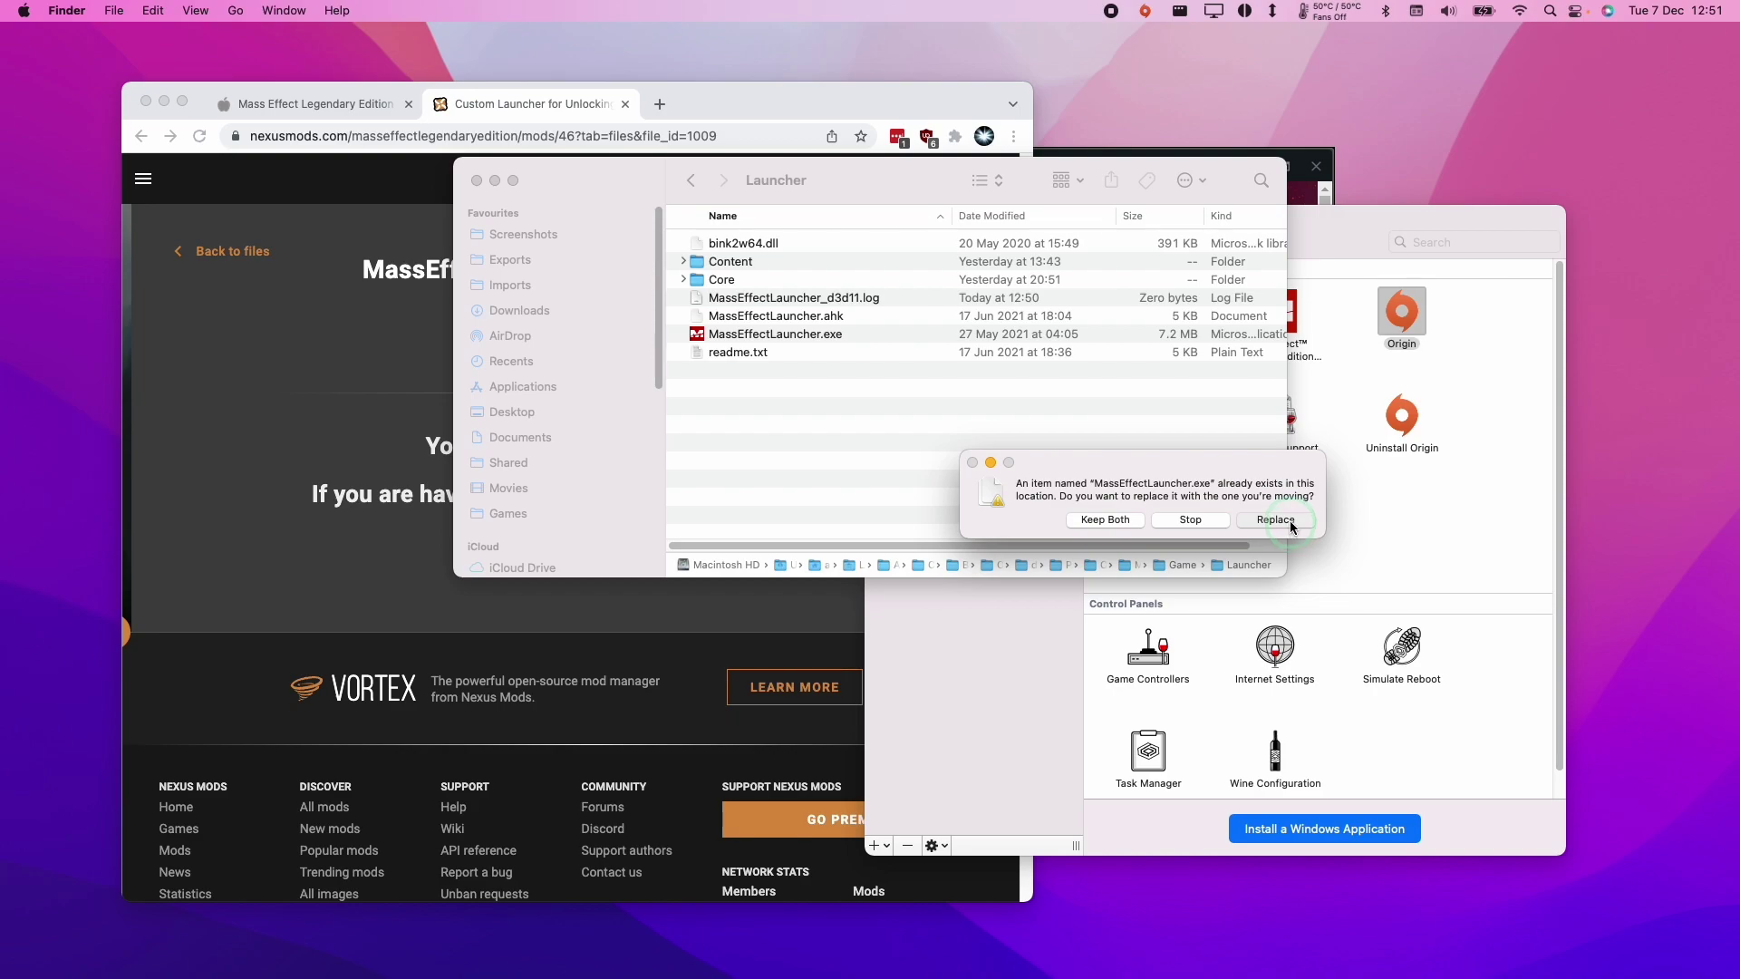
pyautogui.click(1276, 521)
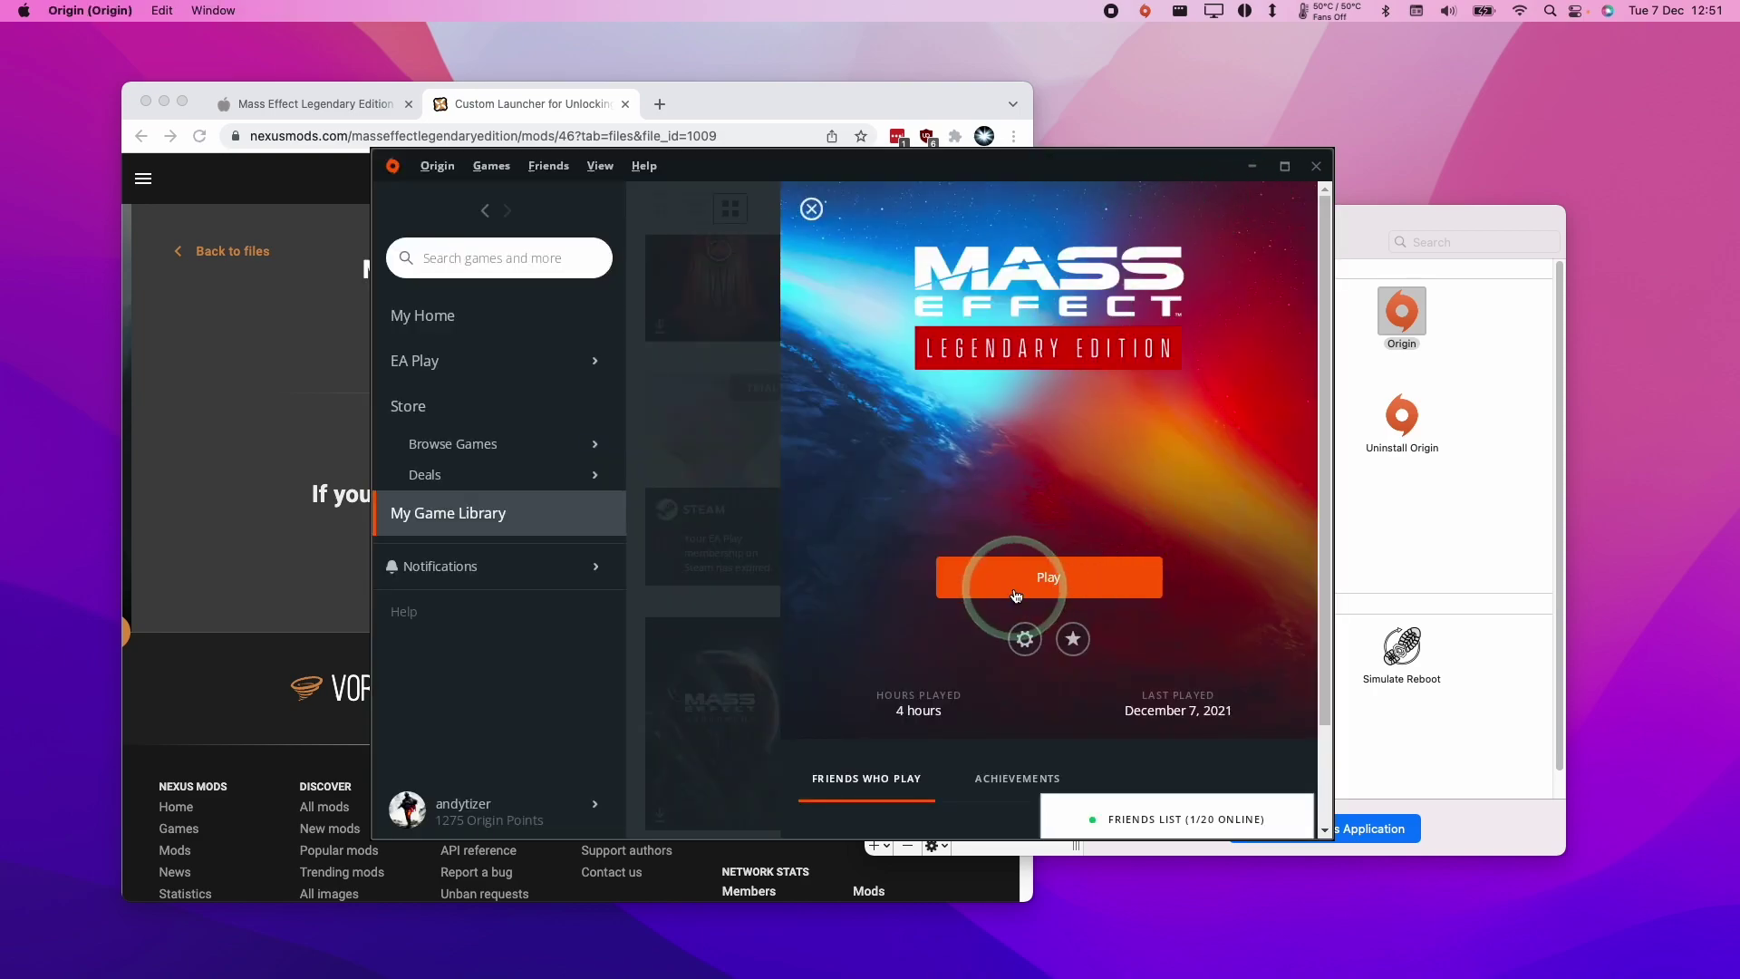
pyautogui.click(1014, 595)
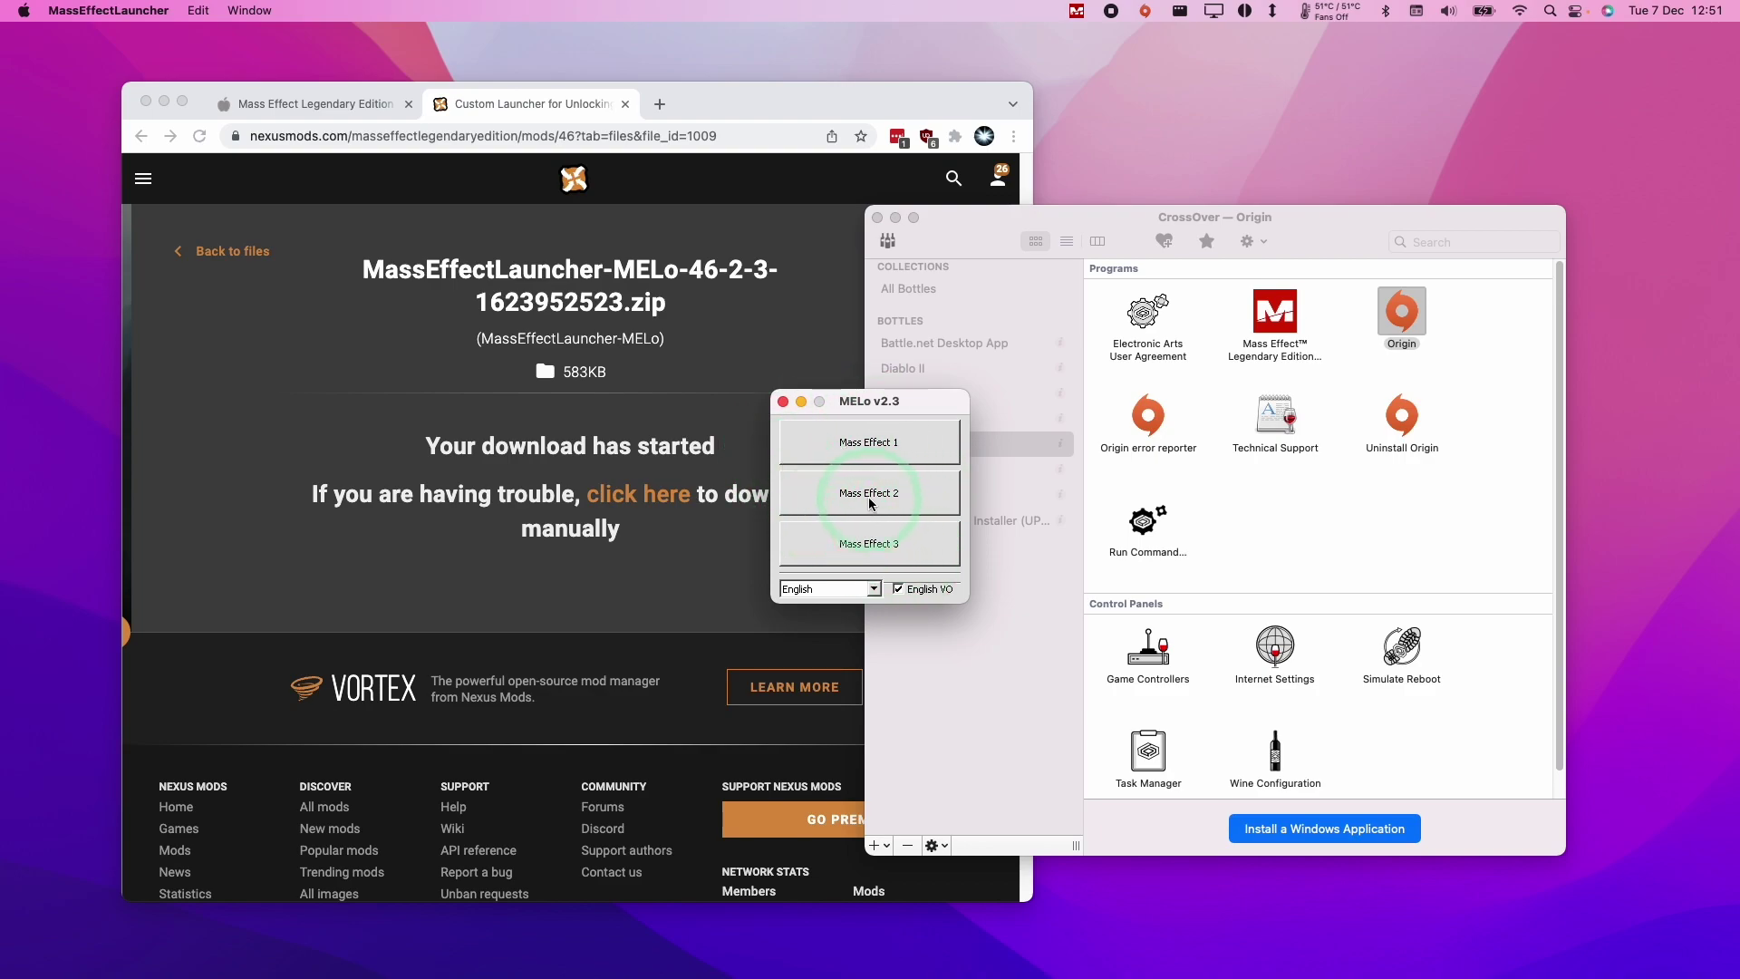
# - Move the MELo v2.3 launcher aside and confirm the Origin bottle's DXVK Backend for D3D11 is enabled
pyautogui.moveTo(845, 401); pyautogui.dragTo(741, 397)
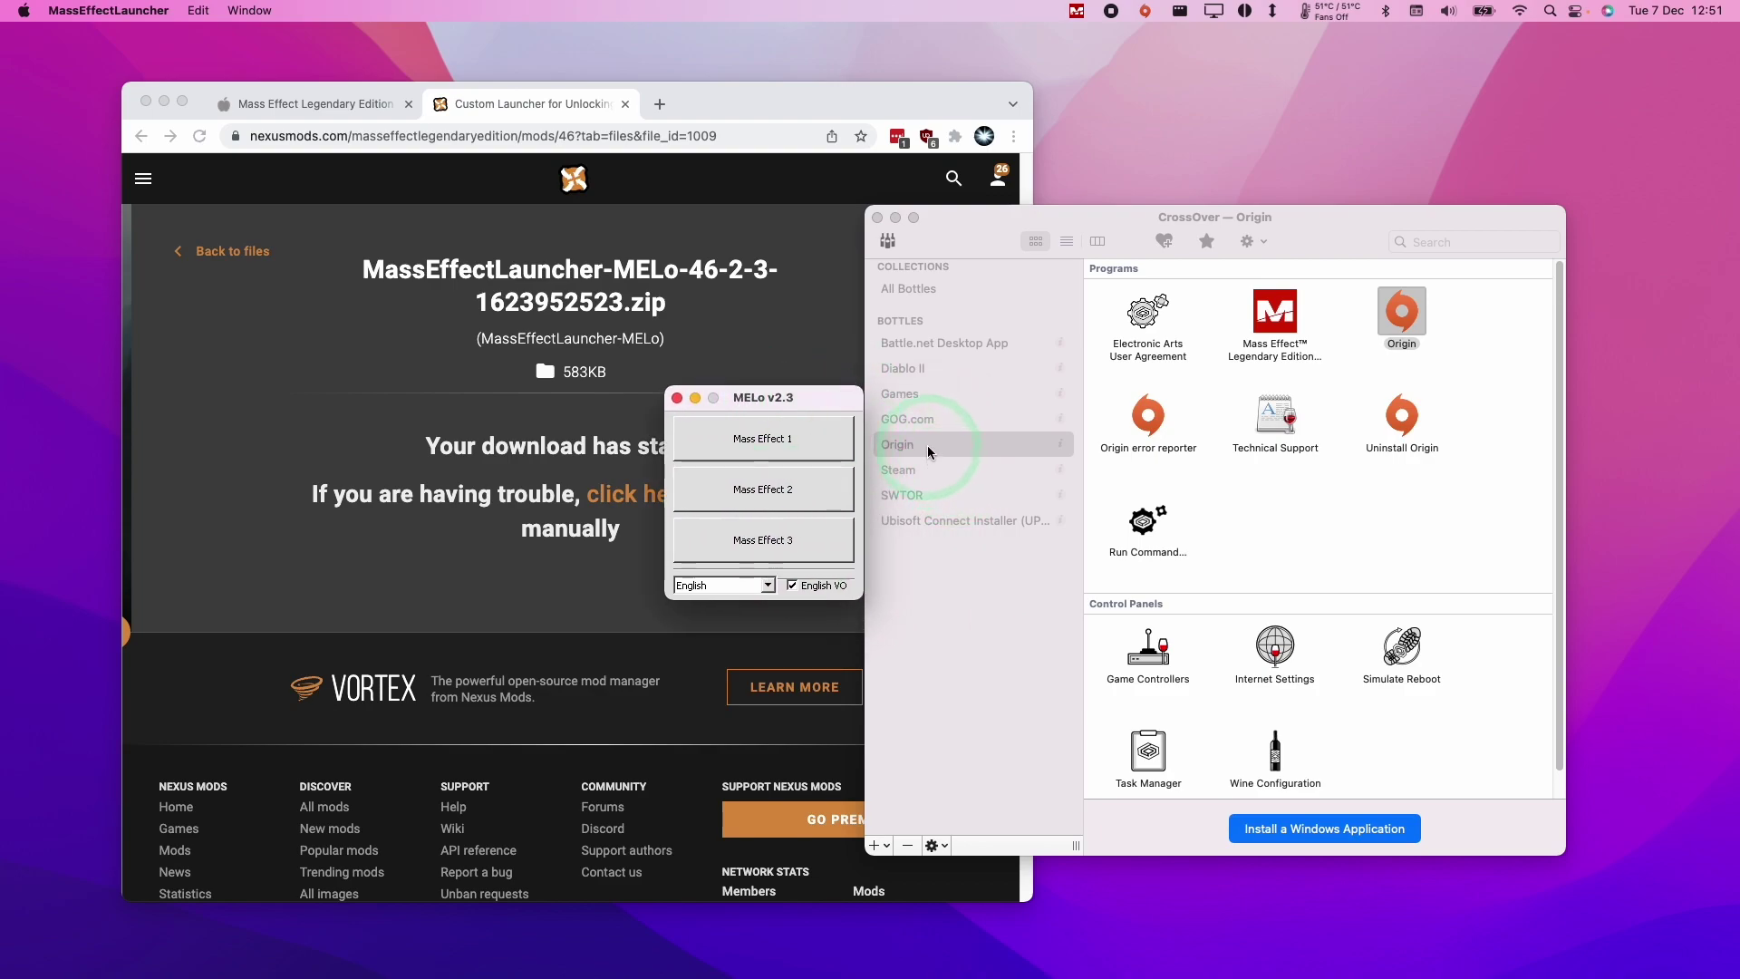
pyautogui.rightClick(930, 453)
pyautogui.click(897, 444)
pyautogui.rightClick(885, 449)
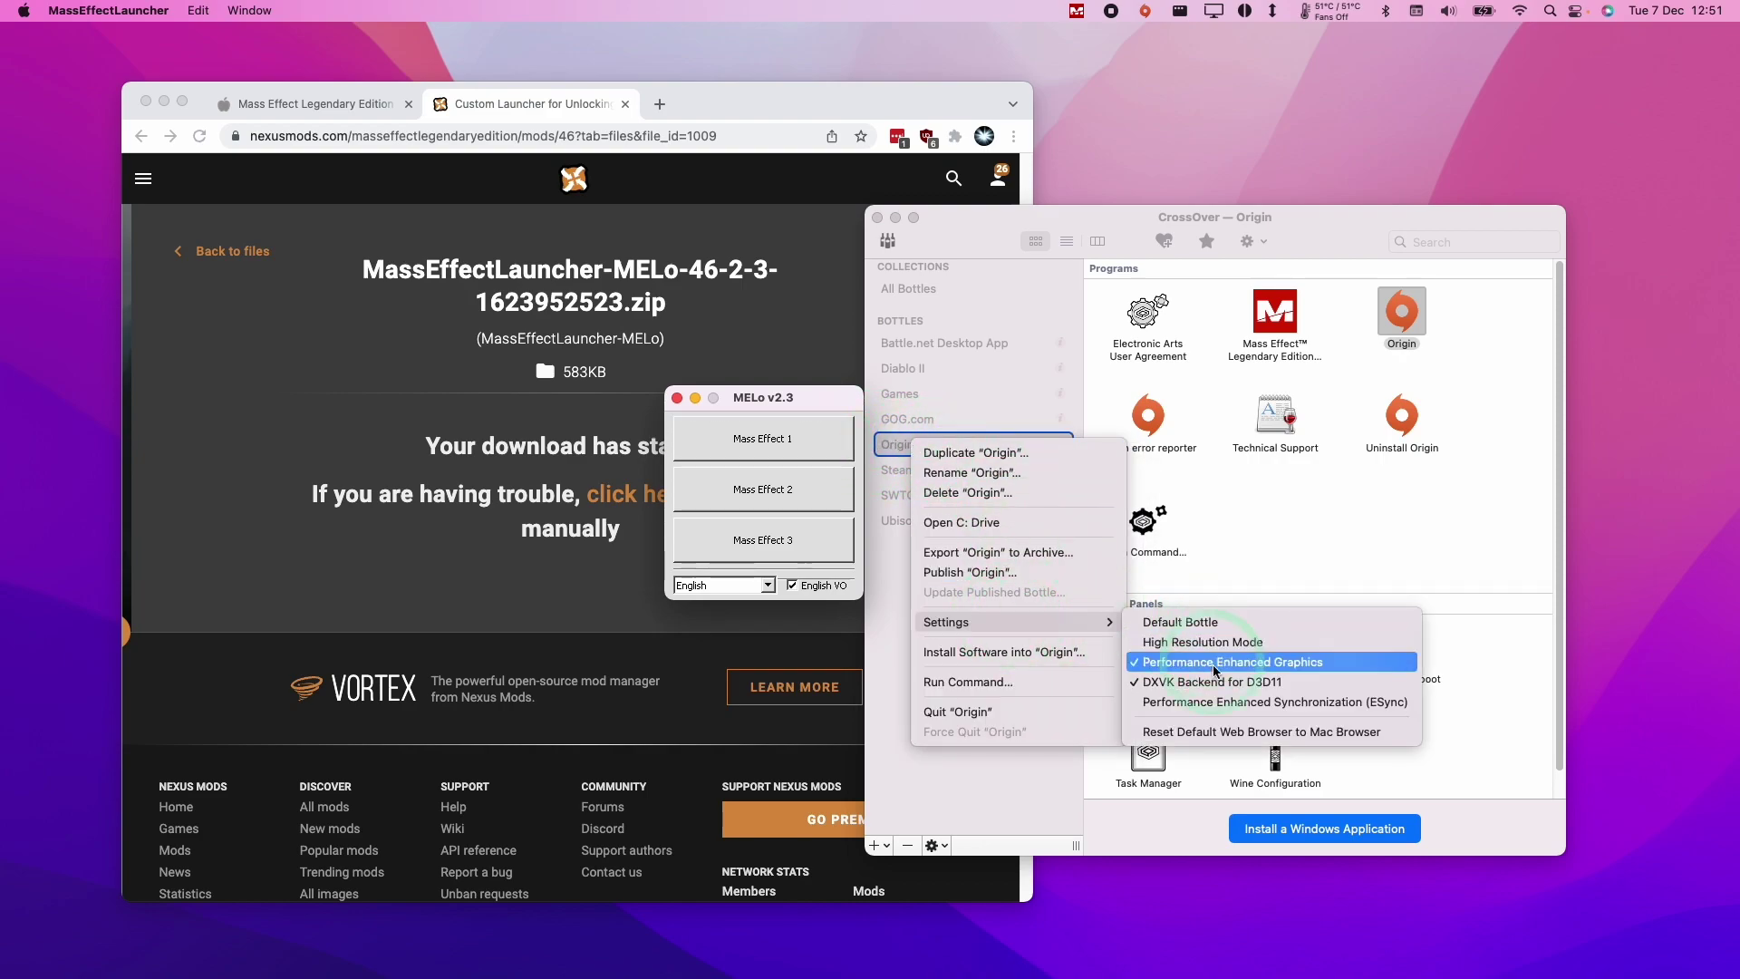
pyautogui.moveTo(1013, 621)
pyautogui.click(820, 401)
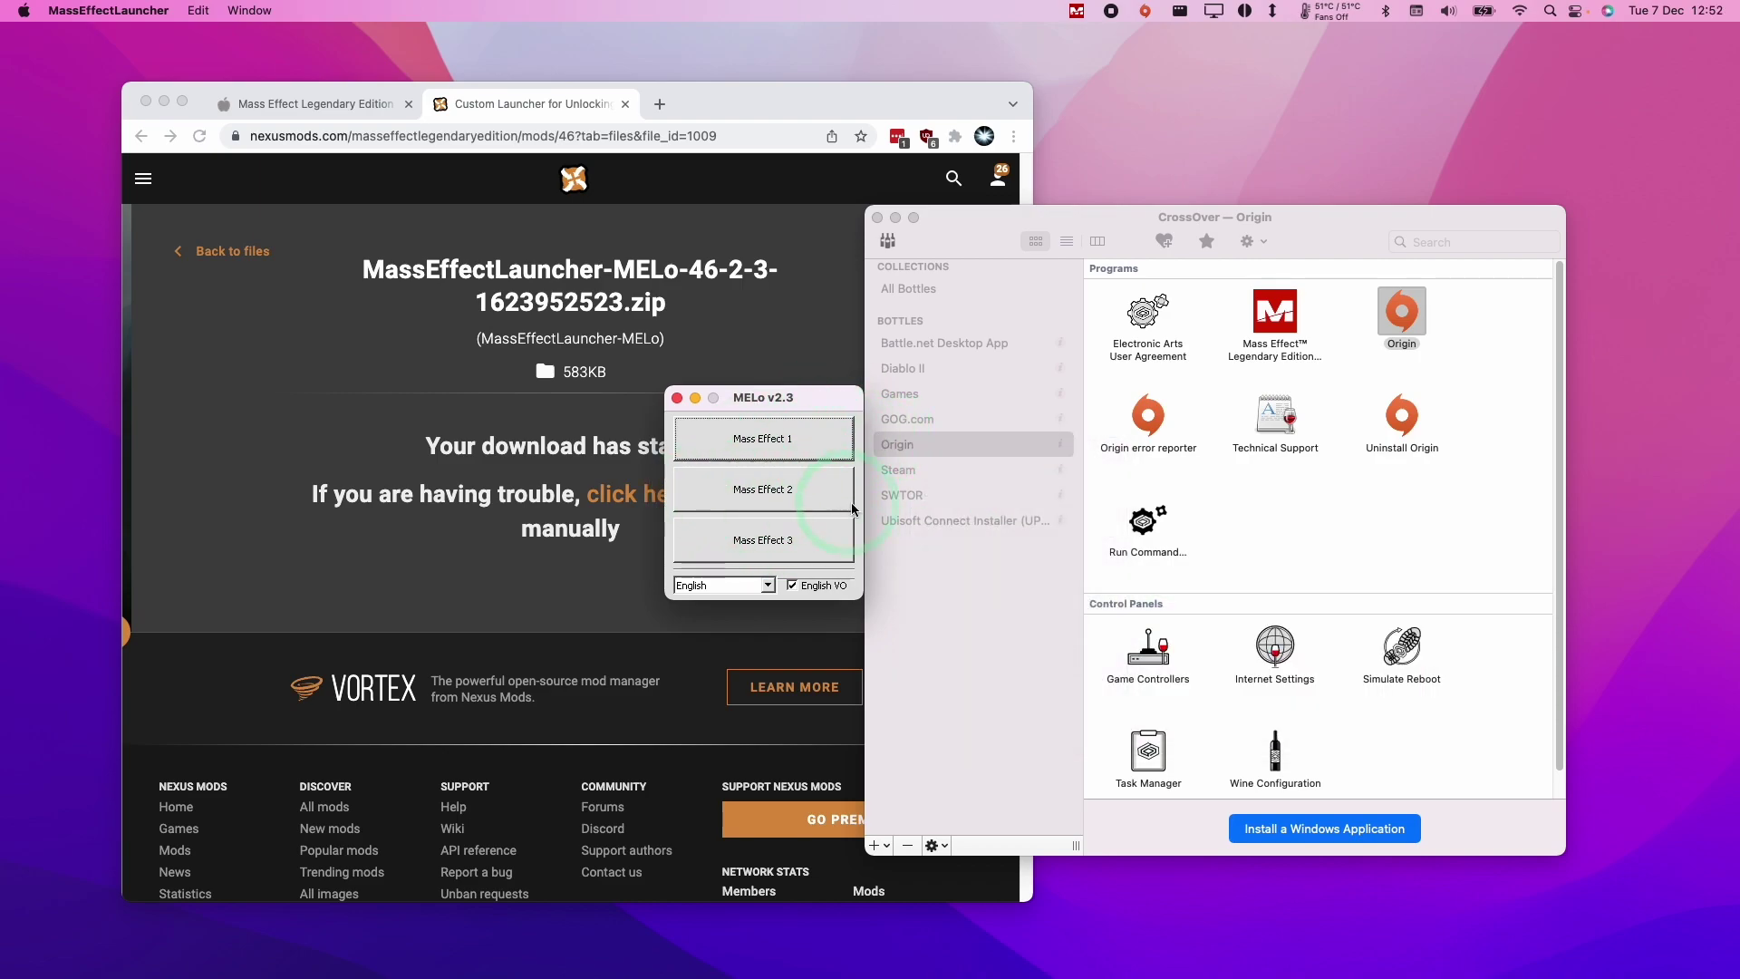
pyautogui.click(764, 487)
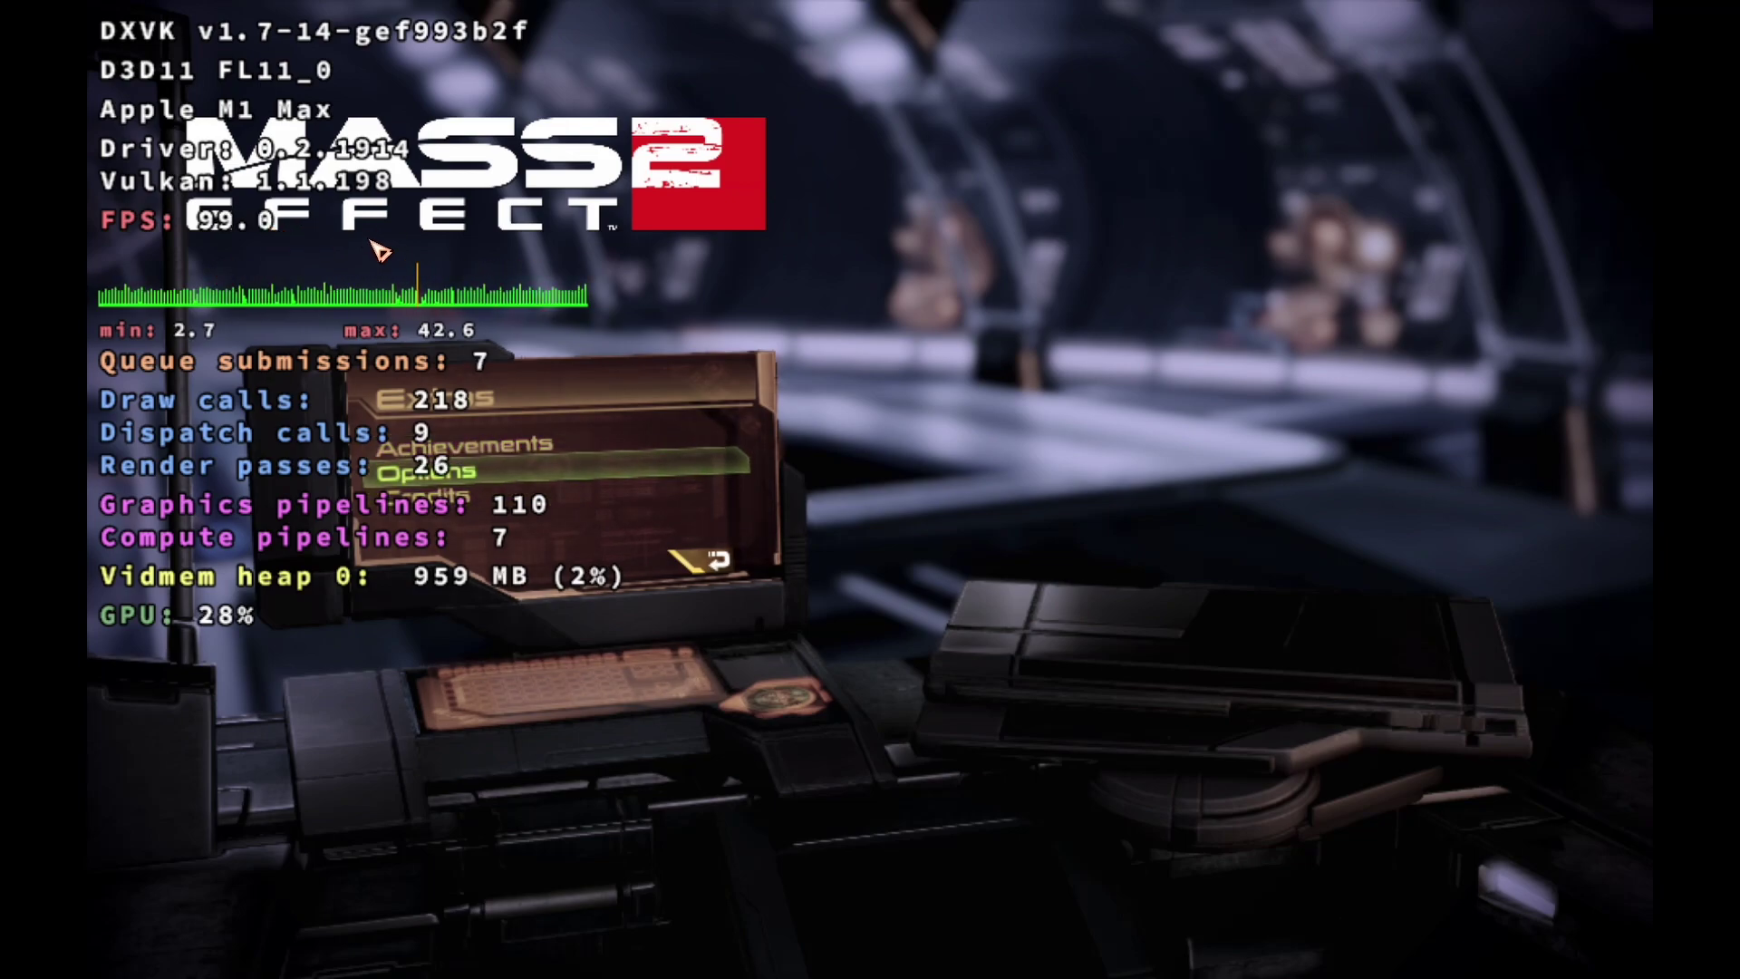
# - Open Mass Effect 2's Options screen from the main menu
pyautogui.click(427, 472)
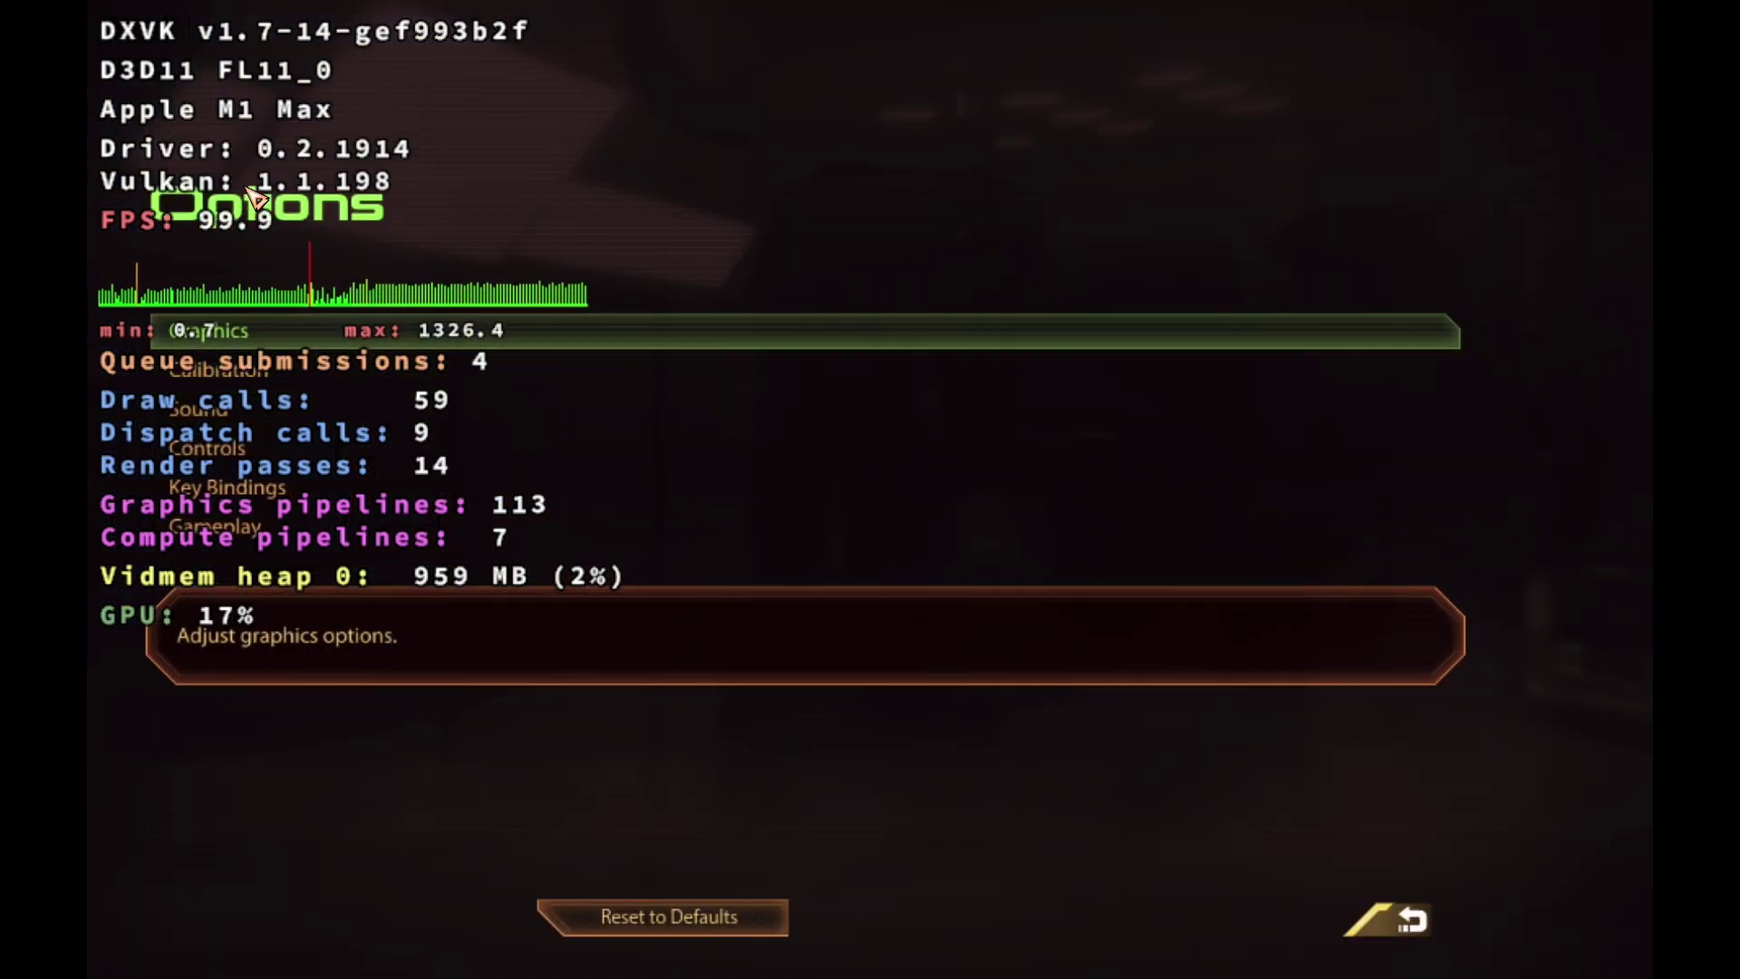